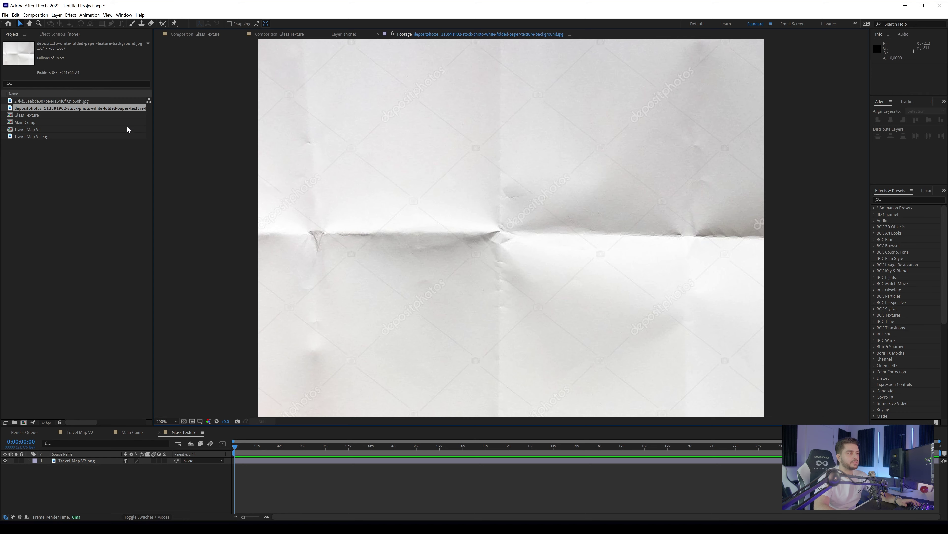
# Add the dark crumpled-paper image 29bd55aabde387be44154f8f929b58f9.jpg above Travel Map V2.png in Glass Texture and rotate it 90°.
pyautogui.doubleClick(85, 101)
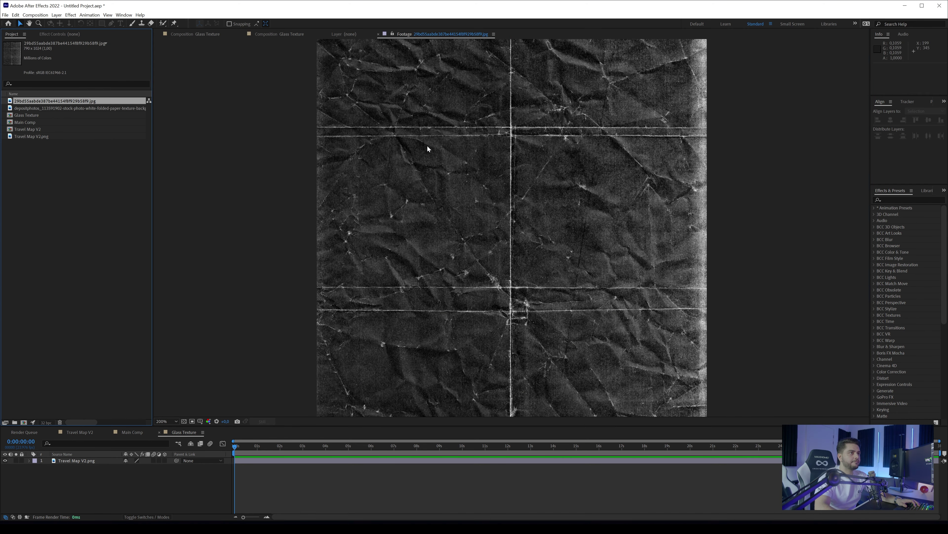
pyautogui.moveTo(105, 102); pyautogui.dragTo(93, 460)
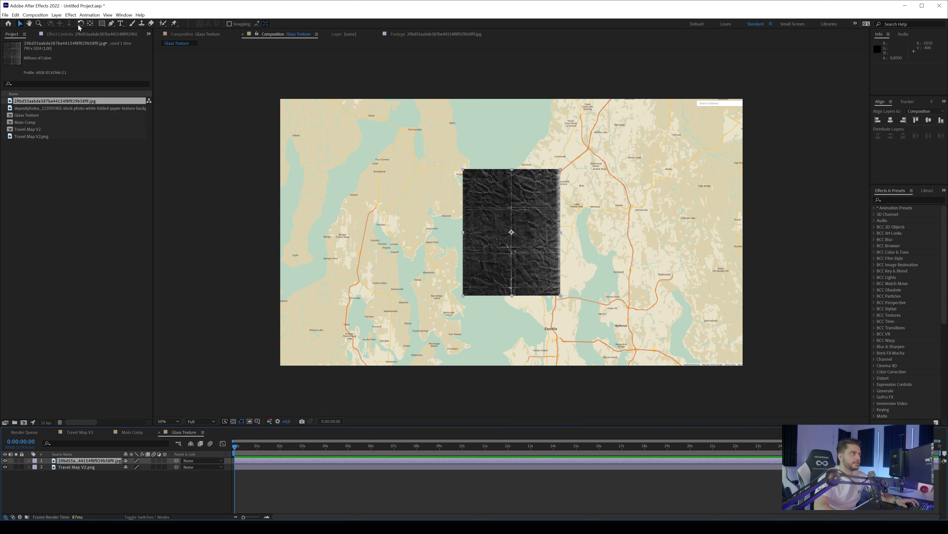
pyautogui.click(81, 24)
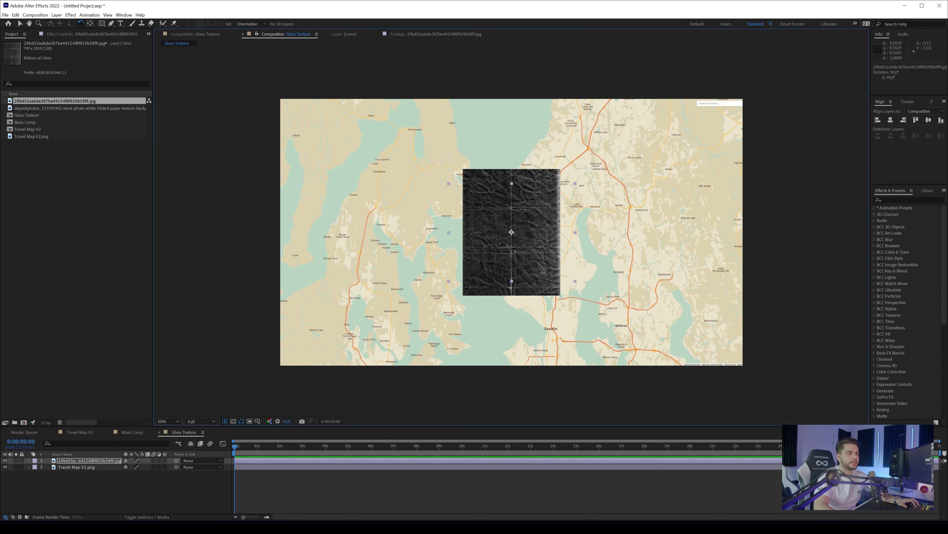
pyautogui.moveTo(549, 238); pyautogui.dragTo(542, 264)
# Fit the crumpled-paper layer to the composition width with the Transform command.
pyautogui.rightClick(544, 244)
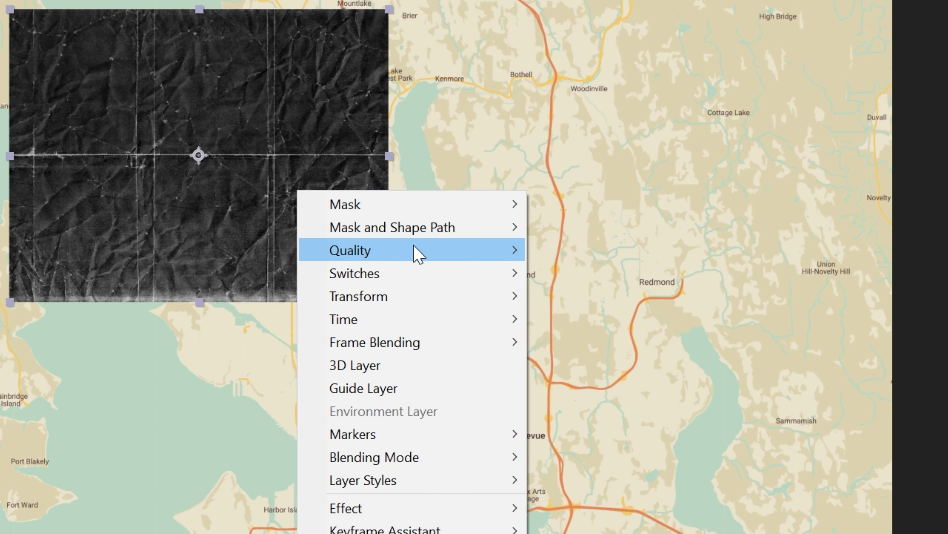
pyautogui.moveTo(385, 299)
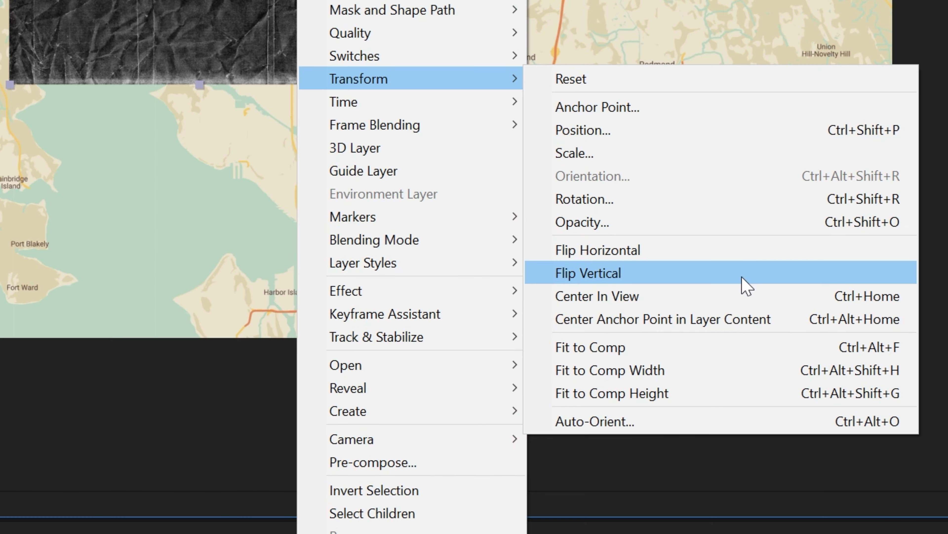
pyautogui.click(595, 370)
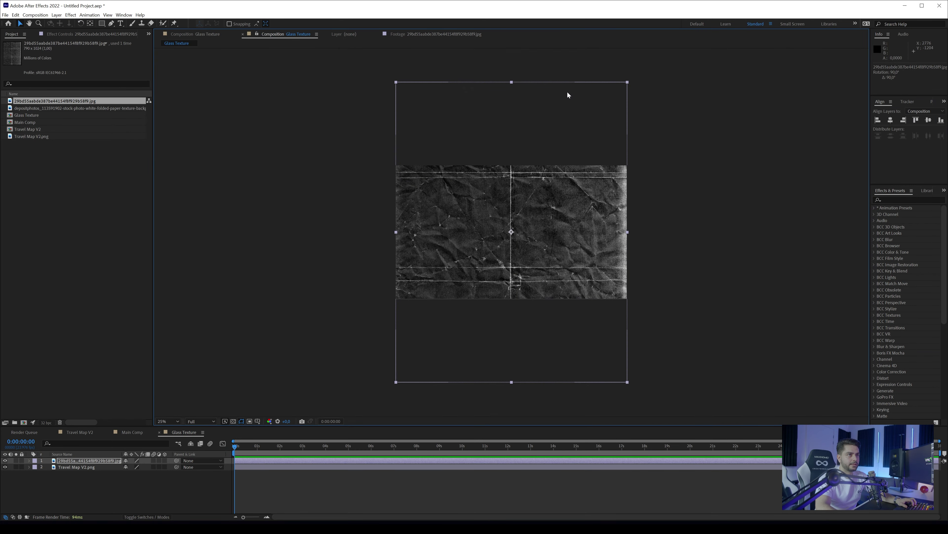
# Turn the crumpled-paper layer 90° so it lies horizontally and resize it to cover the whole composition frame.
pyautogui.moveTo(567, 91); pyautogui.dragTo(651, 288)
pyautogui.moveTo(661, 116); pyautogui.dragTo(635, 160)
pyautogui.press('.')
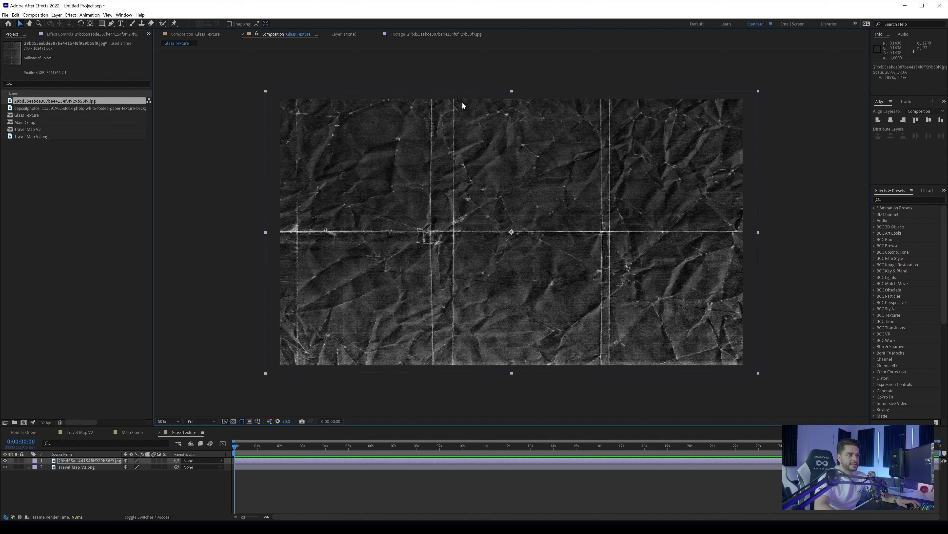
# Apply the Invert effect to the crumpled-paper layer in Glass Texture.
pyautogui.click(93, 462)
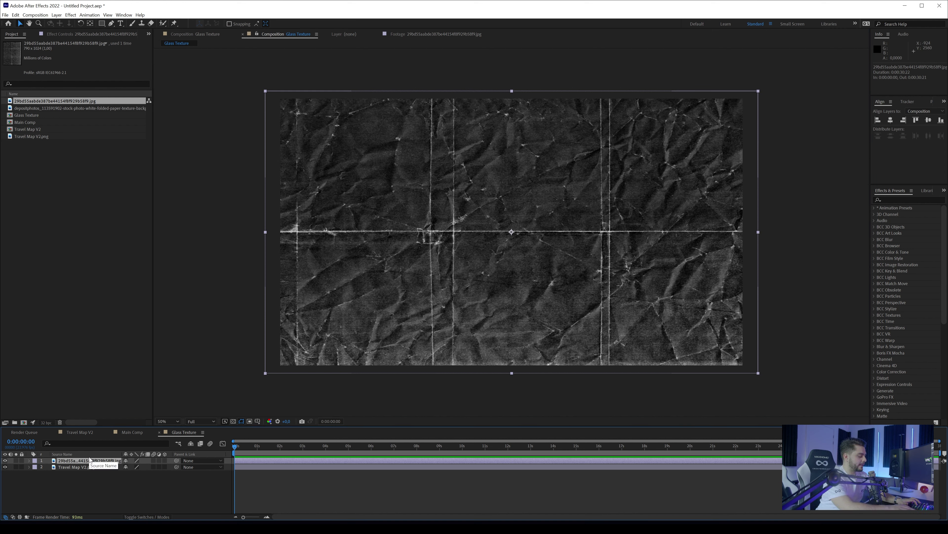
pyautogui.hotkey('ctrl', 'space')
pyautogui.write('inv')
pyautogui.press('Return')
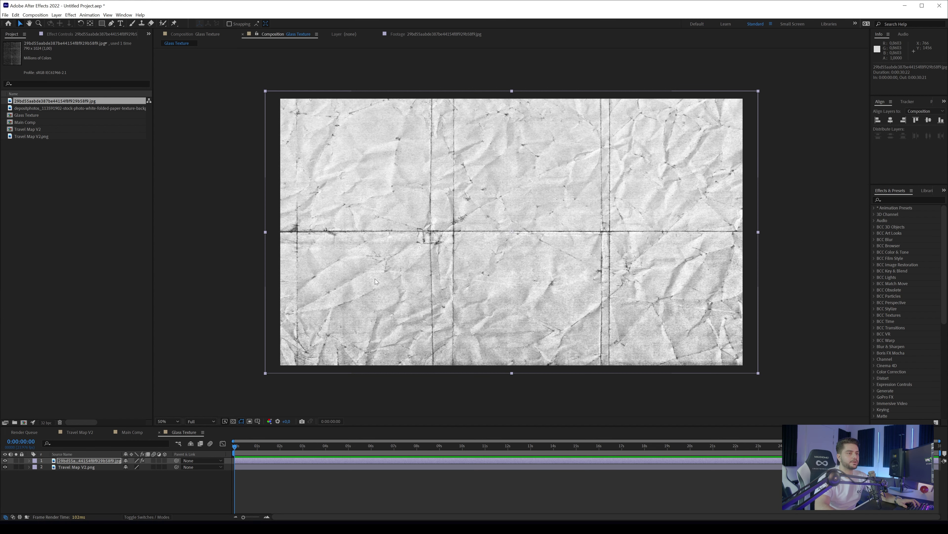
# Apply the Curves effect to the inverted paper layer and raise the RGB curve slightly in the midtones.
pyautogui.hotkey('ctrl', 'space')
pyautogui.write('cur')
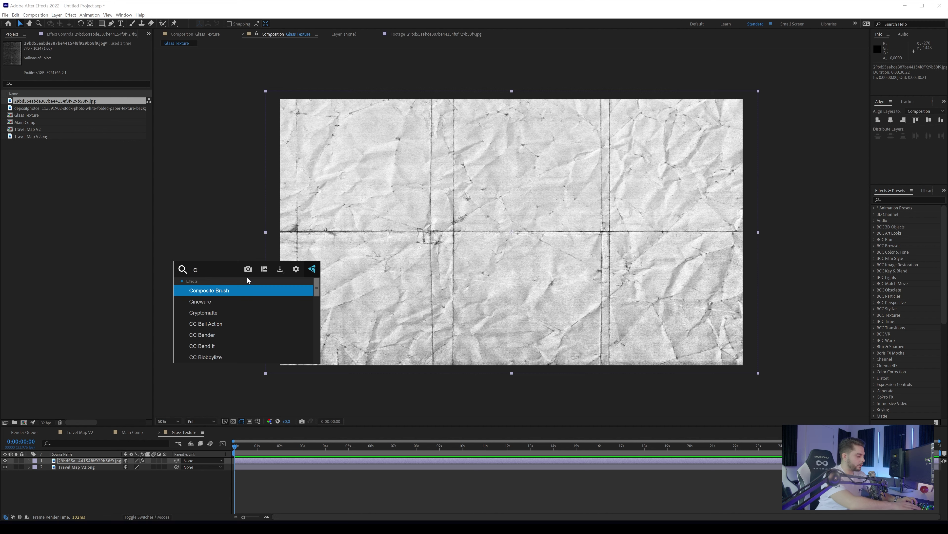
pyautogui.press('Return')
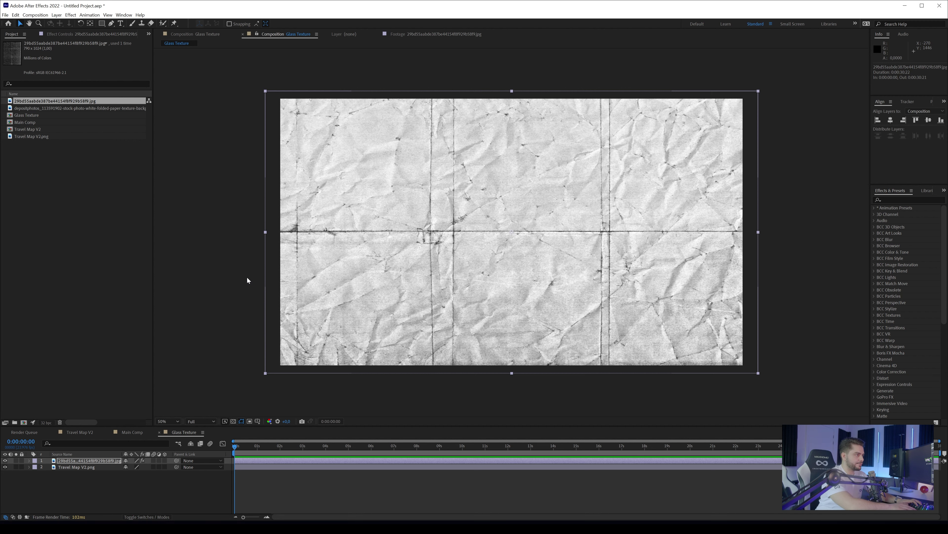
pyautogui.click(57, 34)
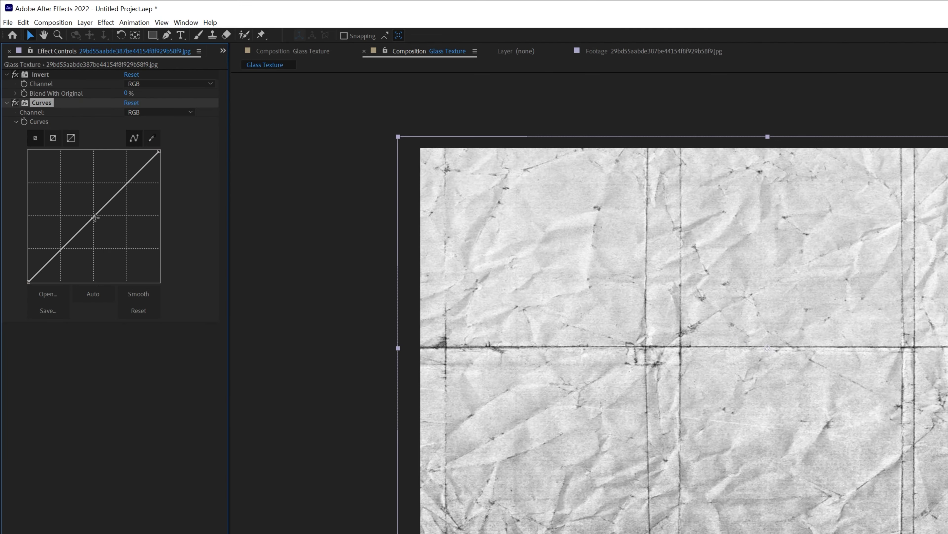
pyautogui.moveTo(60, 127); pyautogui.dragTo(44, 124)
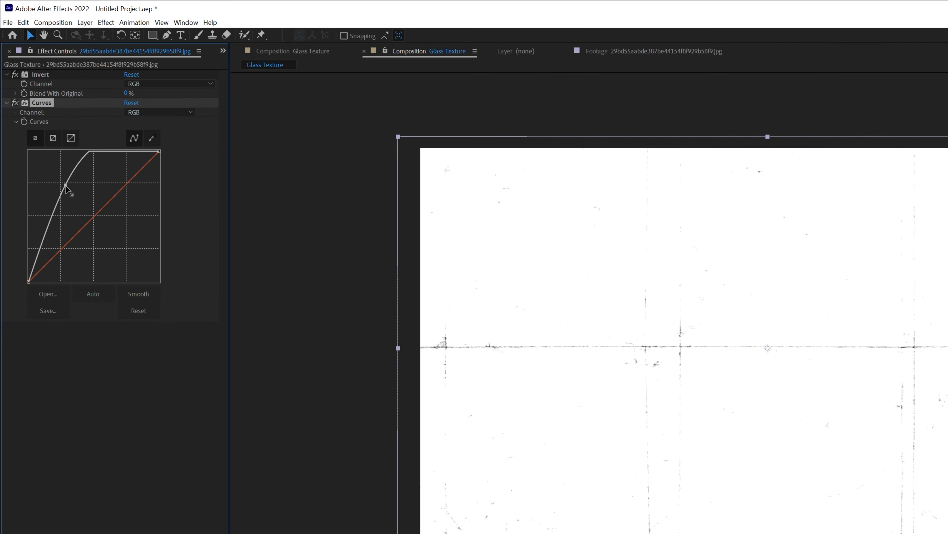
pyautogui.moveTo(66, 189); pyautogui.dragTo(86, 218)
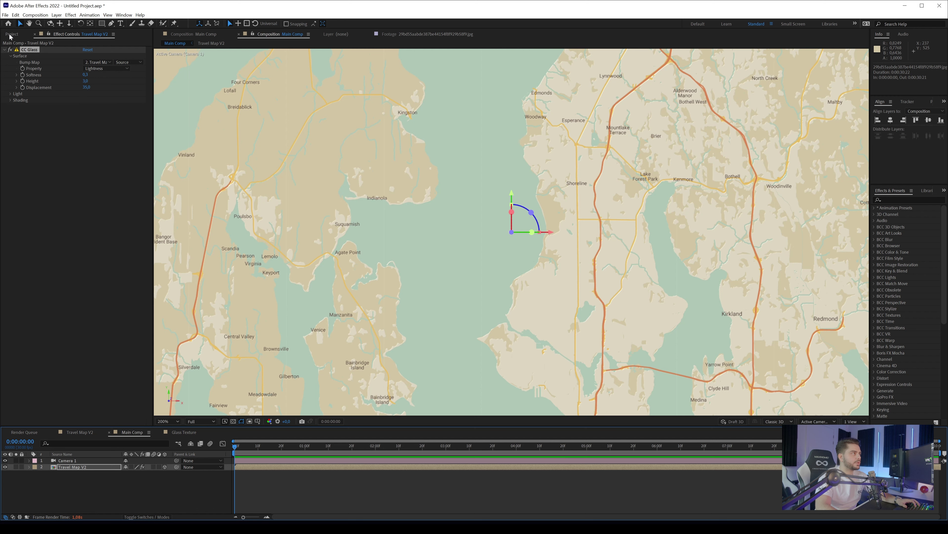
# Place the Glass Texture composition below Travel Map V2 in Main Comp and make it a 3D layer.
pyautogui.click(11, 34)
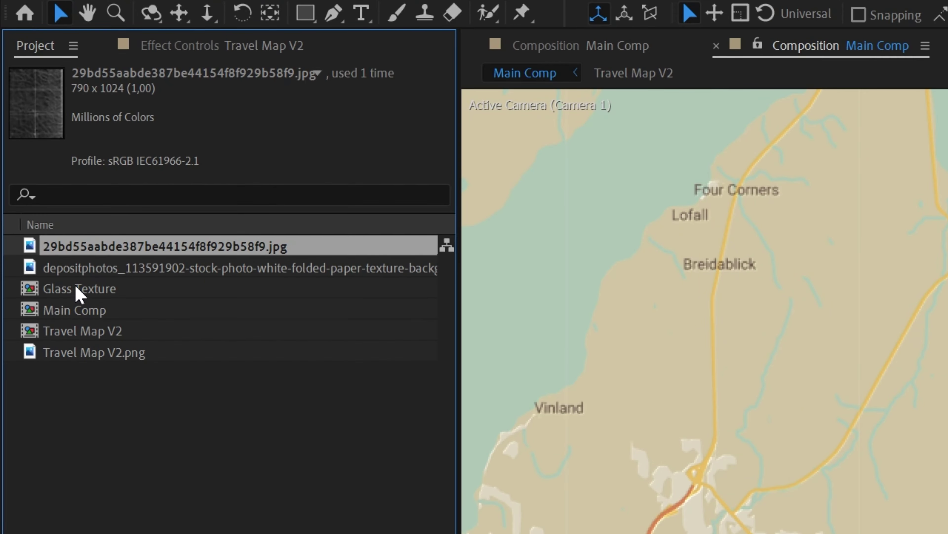
pyautogui.moveTo(79, 296); pyautogui.dragTo(239, 533)
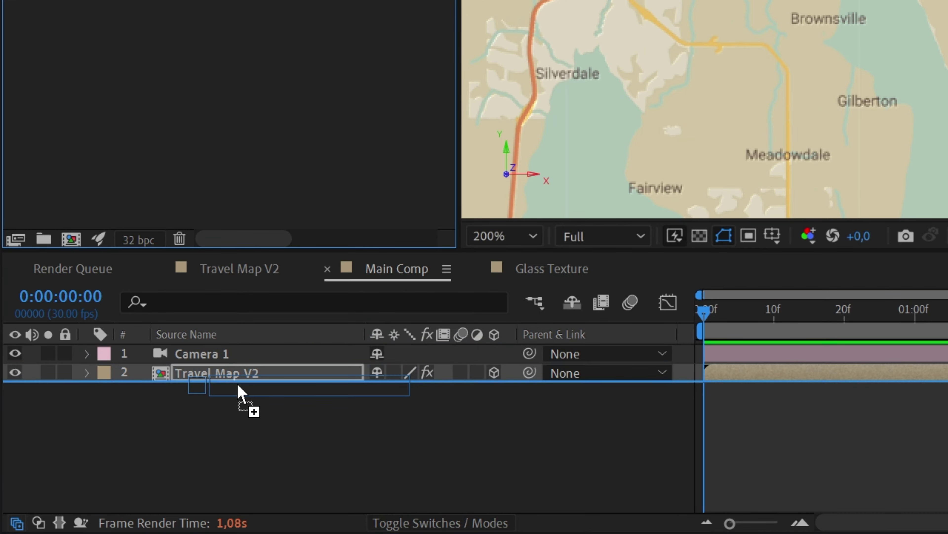
pyautogui.moveTo(237, 385); pyautogui.dragTo(238, 386)
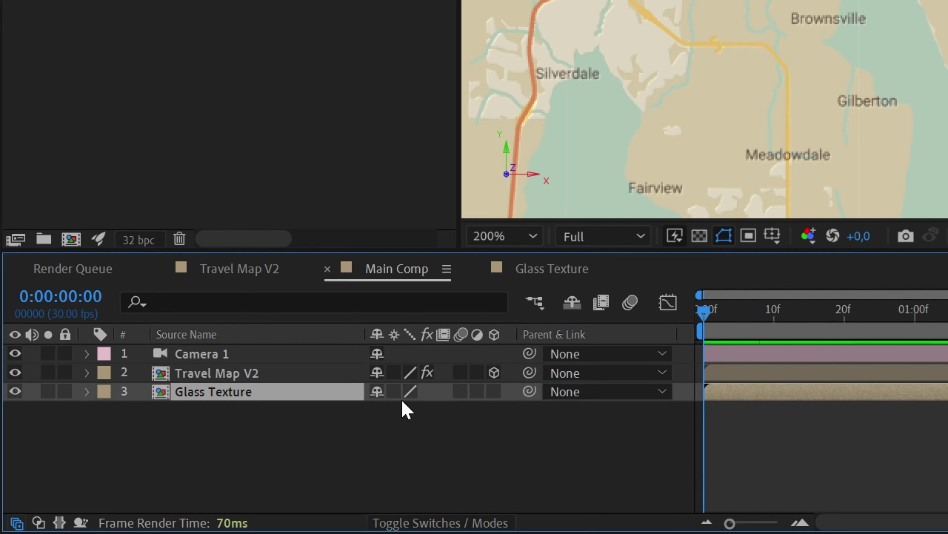
pyautogui.click(494, 392)
# Match the Glass Texture layer's scale to Travel Map V2's 51.5% and hide the Glass Texture layer.
pyautogui.press(',')
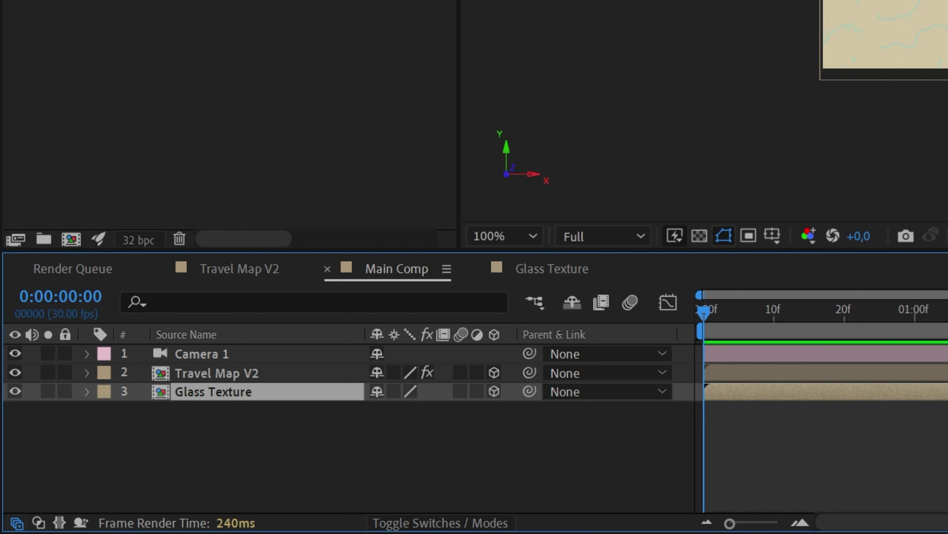
pyautogui.press(',')
pyautogui.press(',')
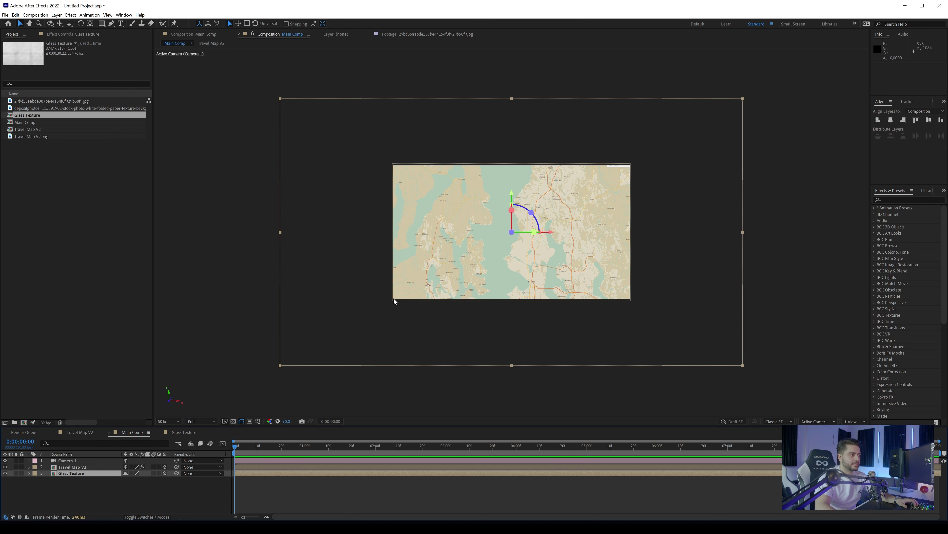
pyautogui.click(77, 467)
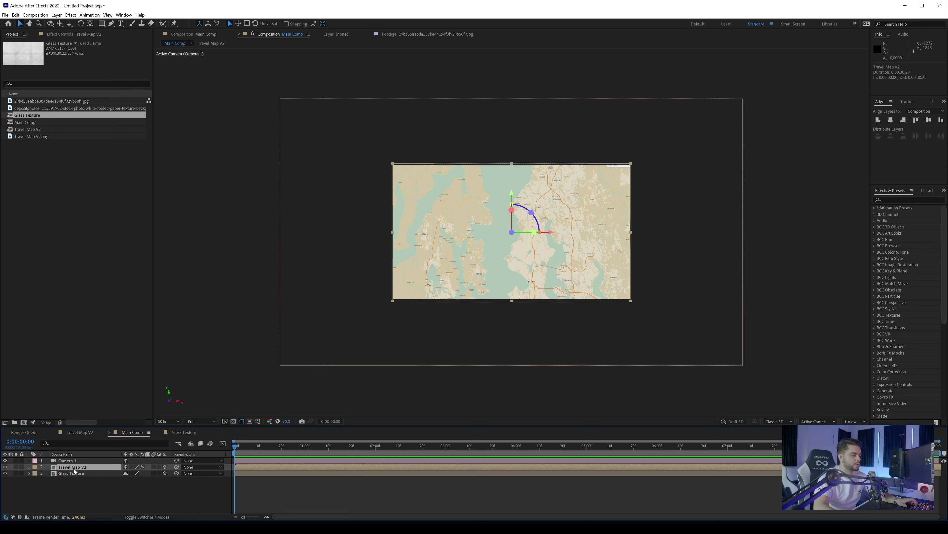
pyautogui.press('s')
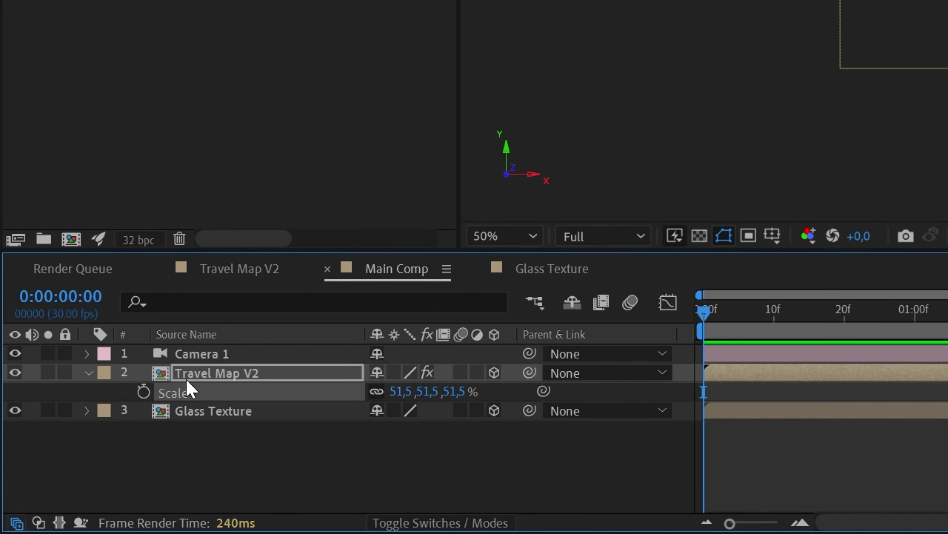
pyautogui.click(215, 412)
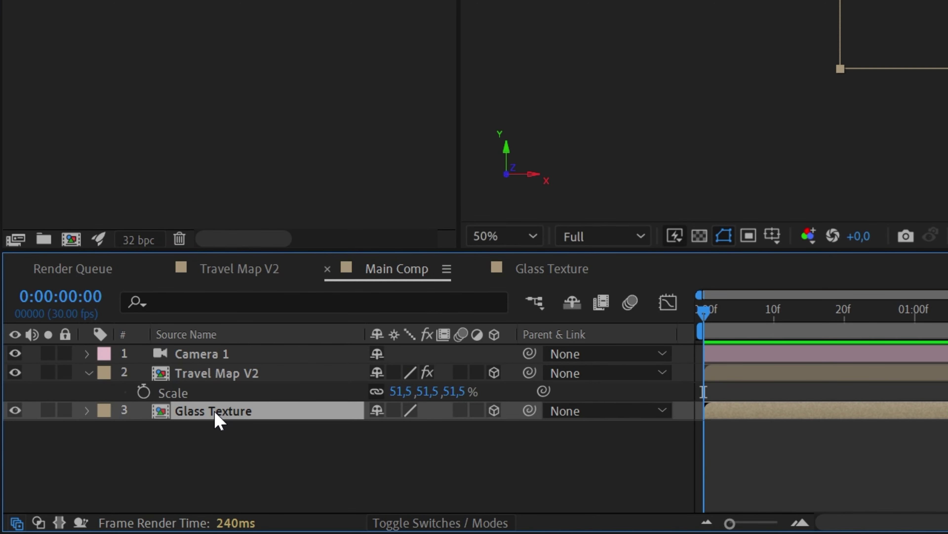
pyautogui.press('Return')
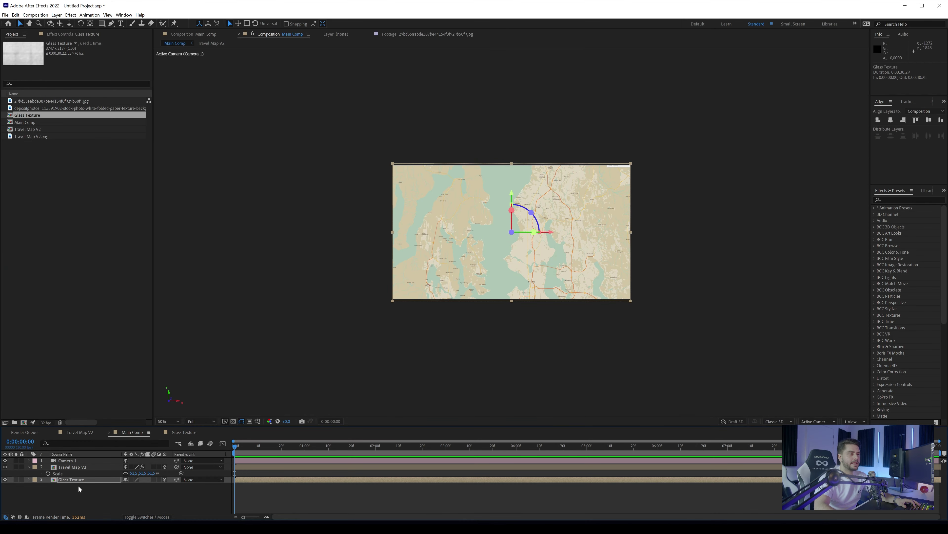
pyautogui.press('.')
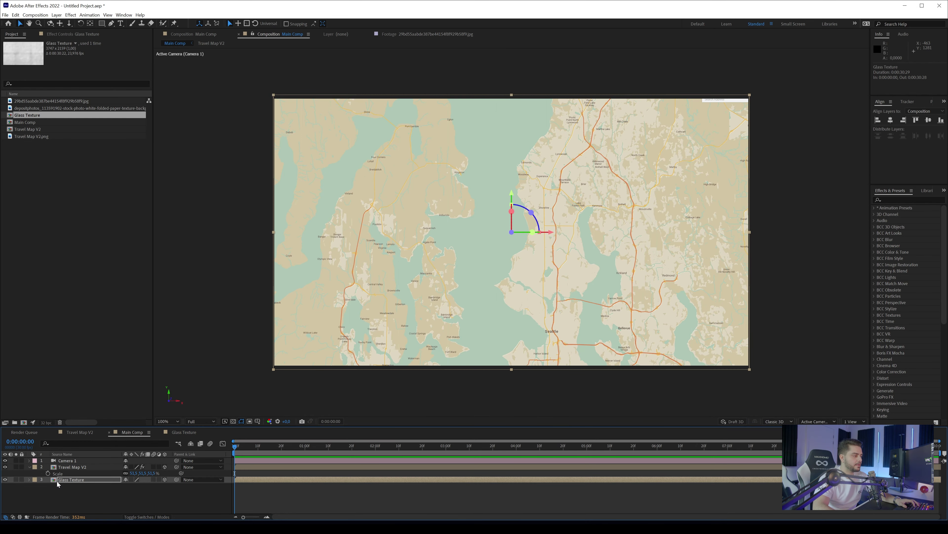
pyautogui.press('Return')
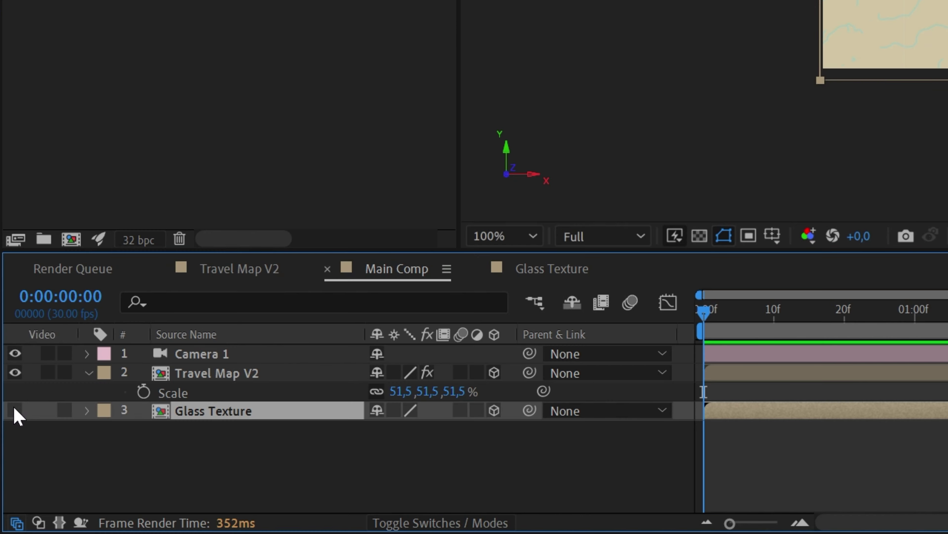
pyautogui.click(5, 479)
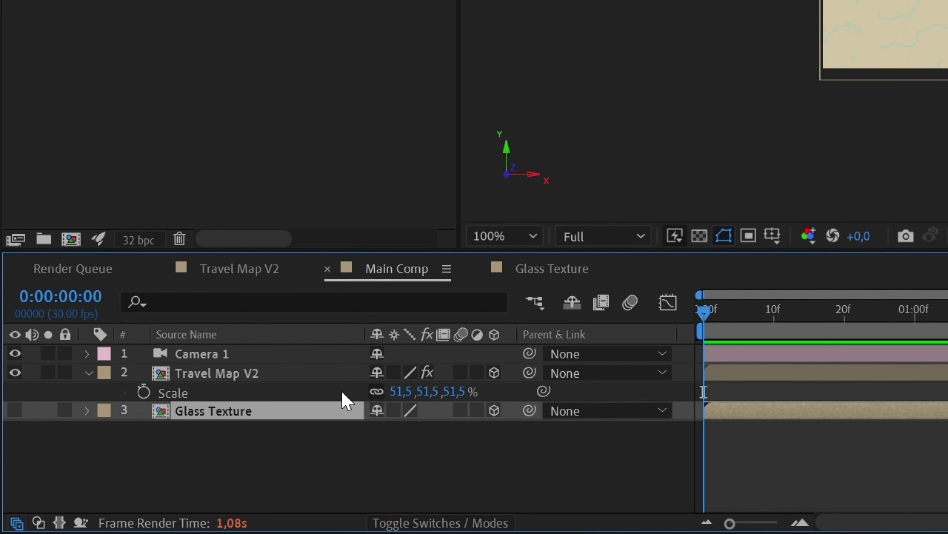
# Set the CC Glass bump map on Travel Map V2 to the Glass Texture layer and inspect the creases up close.
pyautogui.click(75, 468)
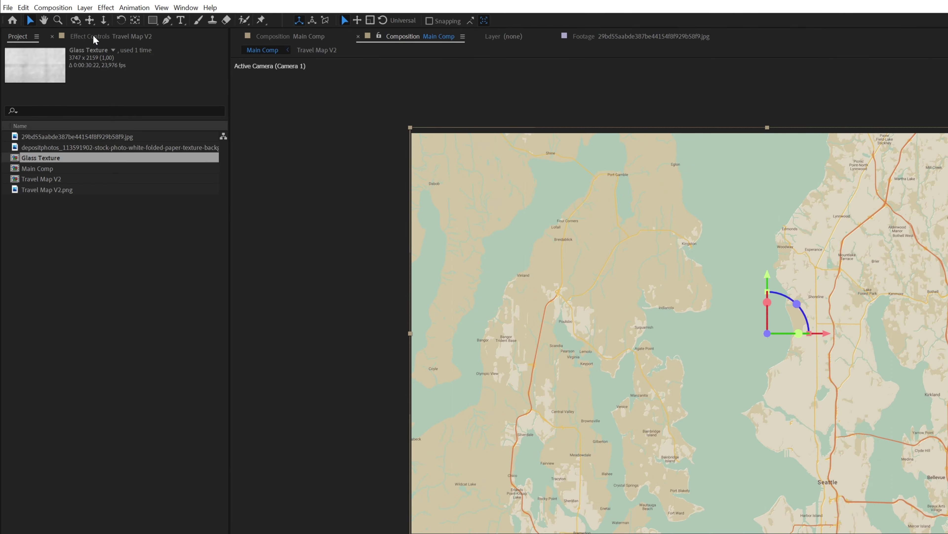
pyautogui.click(92, 36)
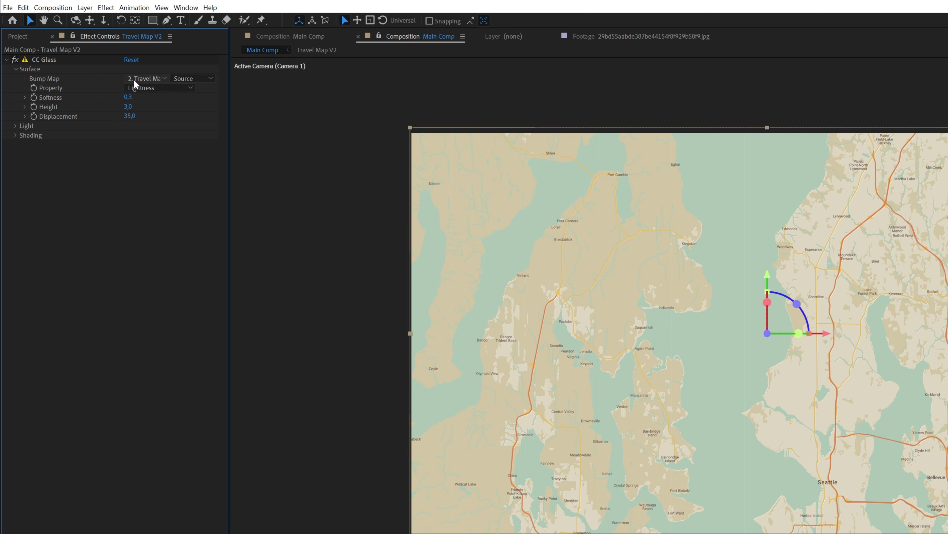
pyautogui.click(149, 78)
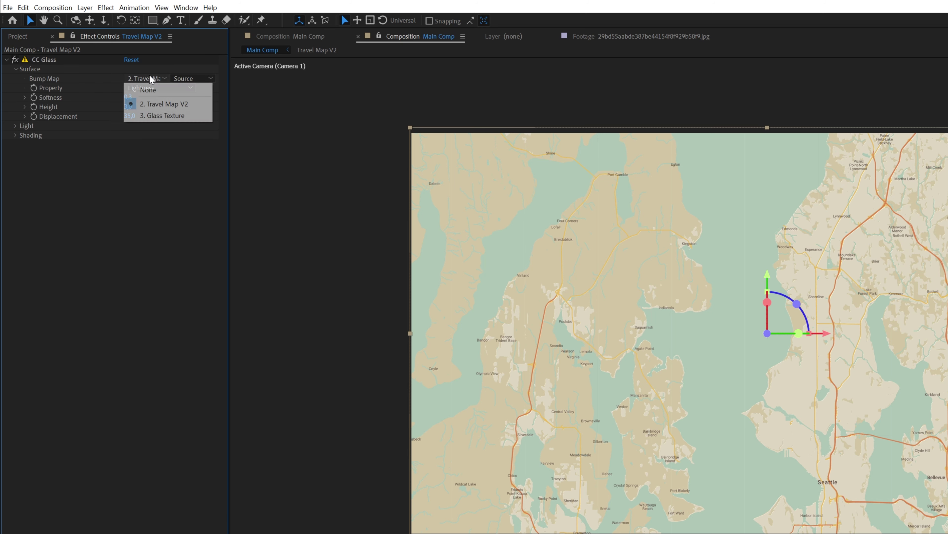
pyautogui.click(167, 116)
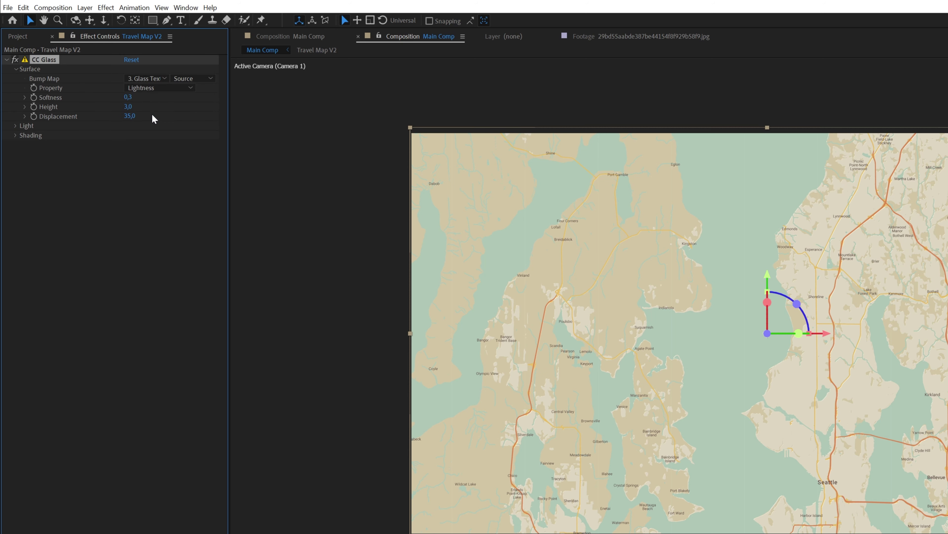
pyautogui.scroll(2, 577, 333)
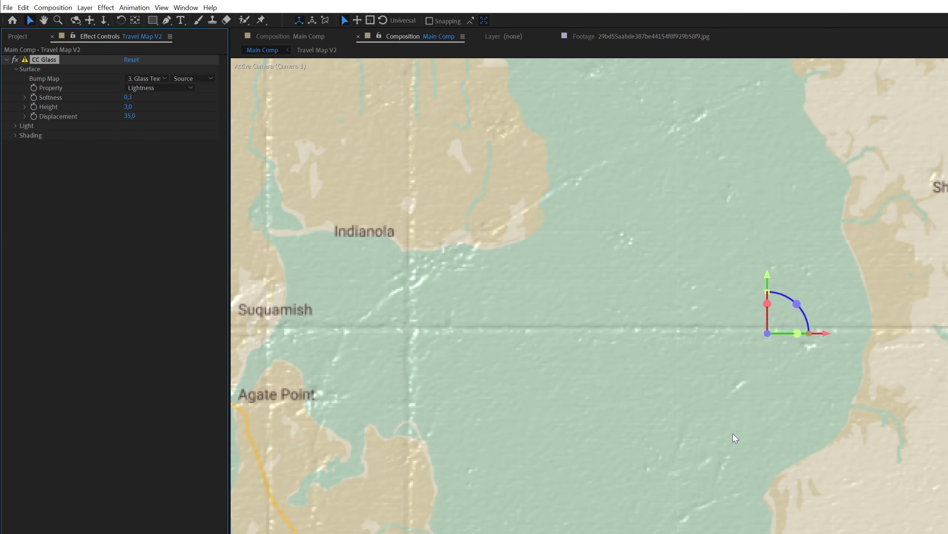
pyautogui.scroll(-2, 684, 429)
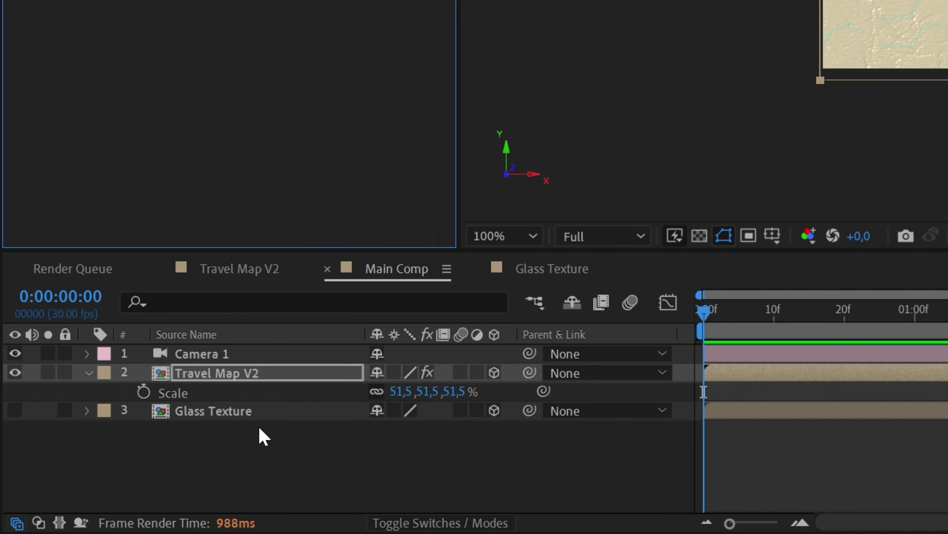
# Add a point light to Main Comp with a warm off-white color (F4EDDF) and 100% intensity.
pyautogui.rightClick(221, 472)
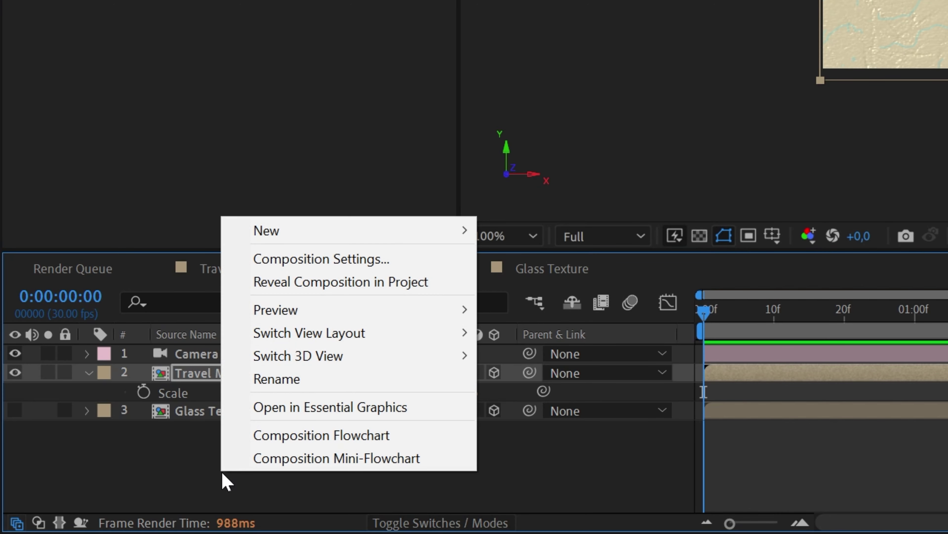
pyautogui.moveTo(377, 230)
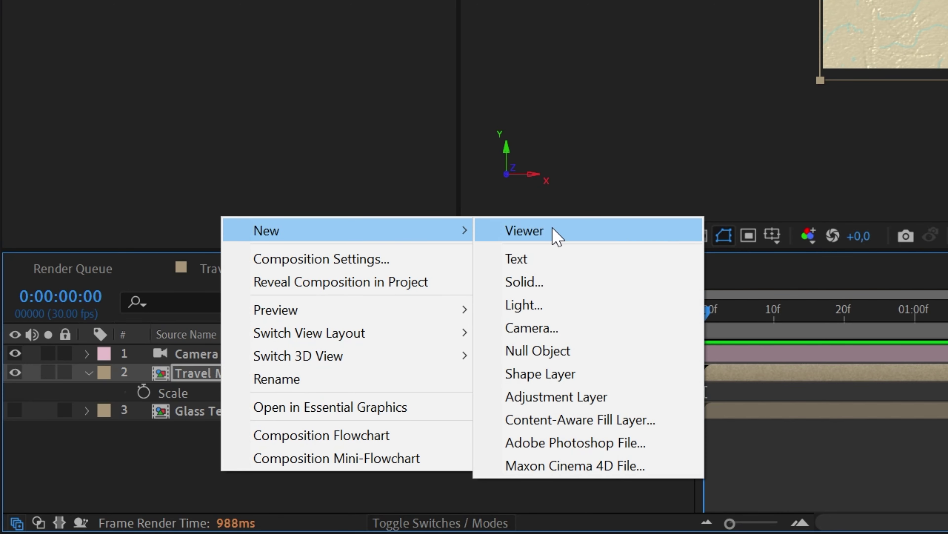
pyautogui.click(571, 307)
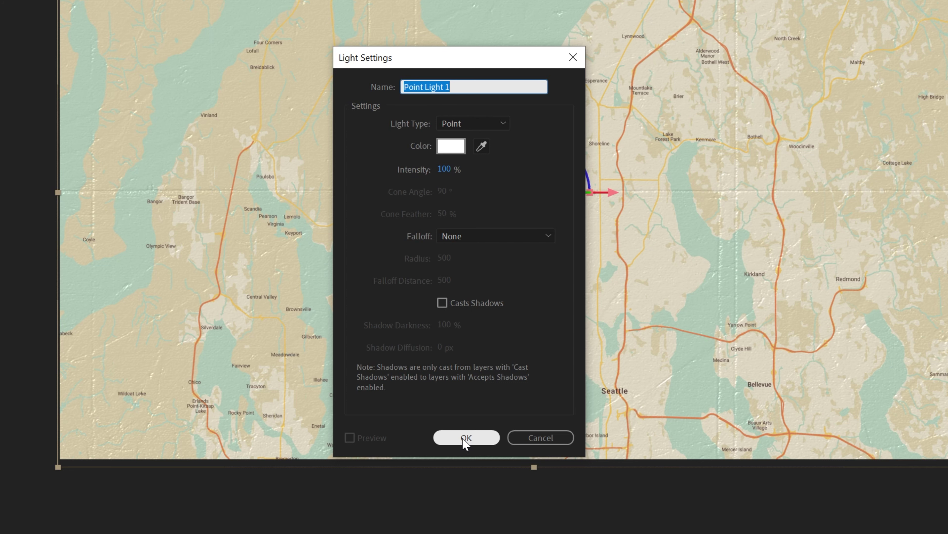
pyautogui.click(464, 440)
pyautogui.click(451, 153)
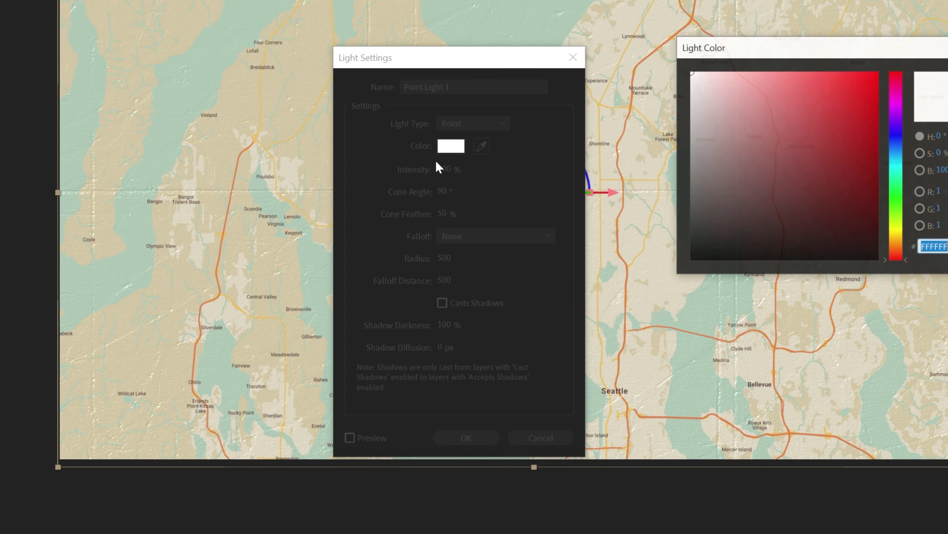
pyautogui.click(896, 234)
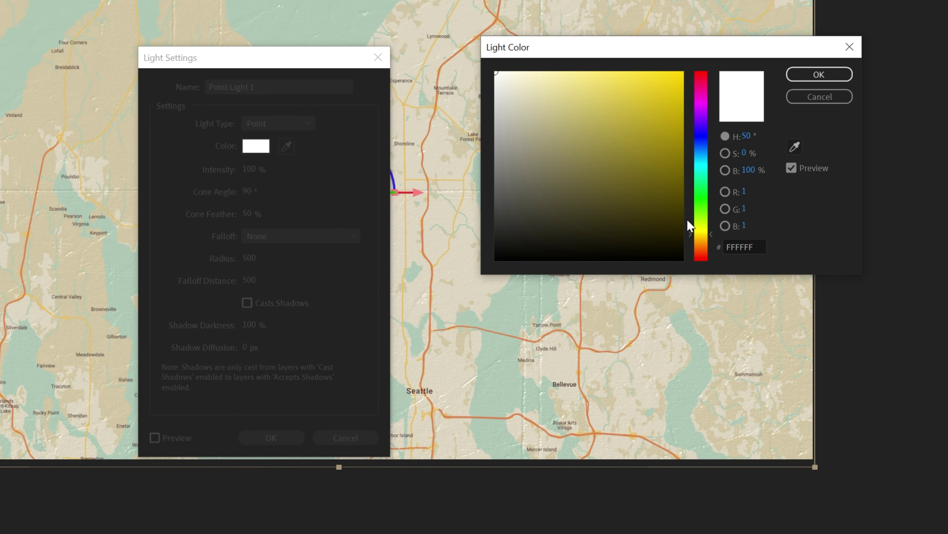
pyautogui.click(704, 239)
pyautogui.moveTo(520, 80); pyautogui.dragTo(511, 79)
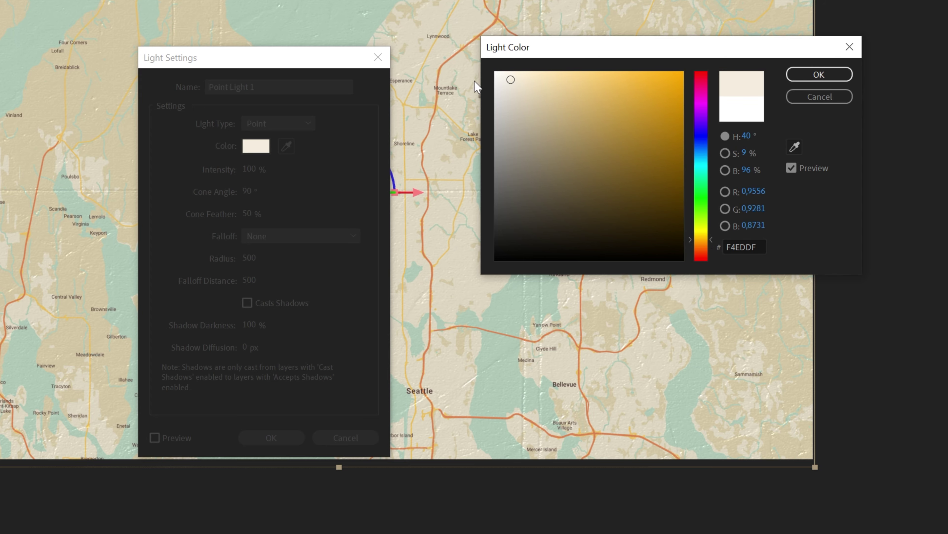
pyautogui.click(811, 75)
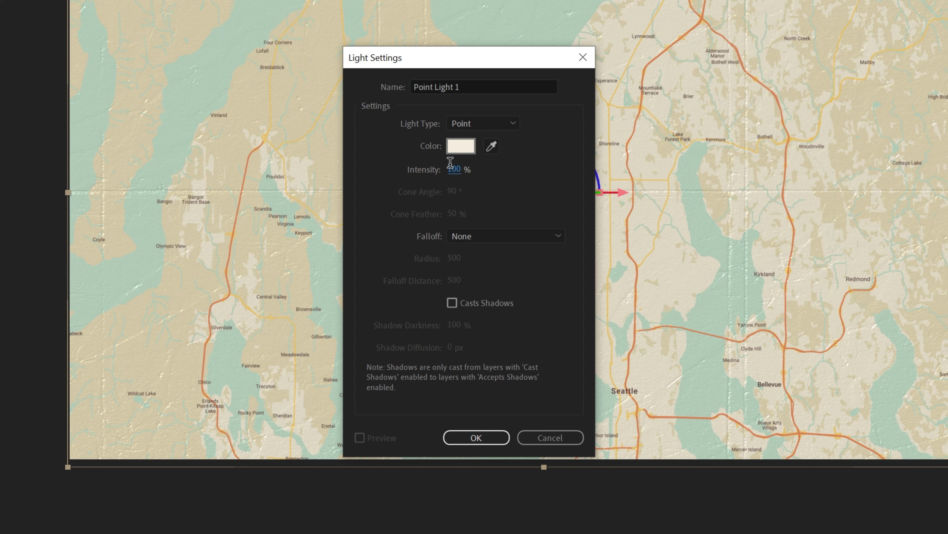
pyautogui.click(249, 169)
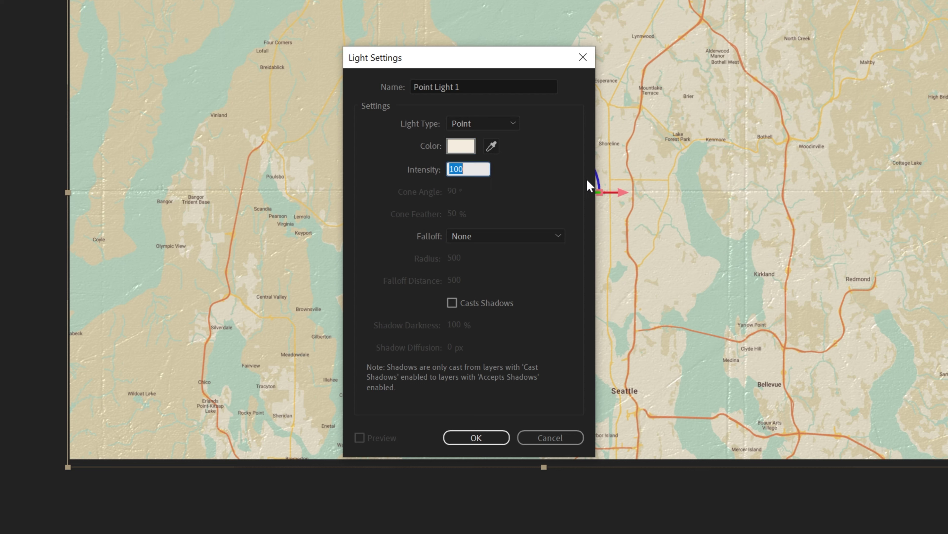
pyautogui.click(480, 441)
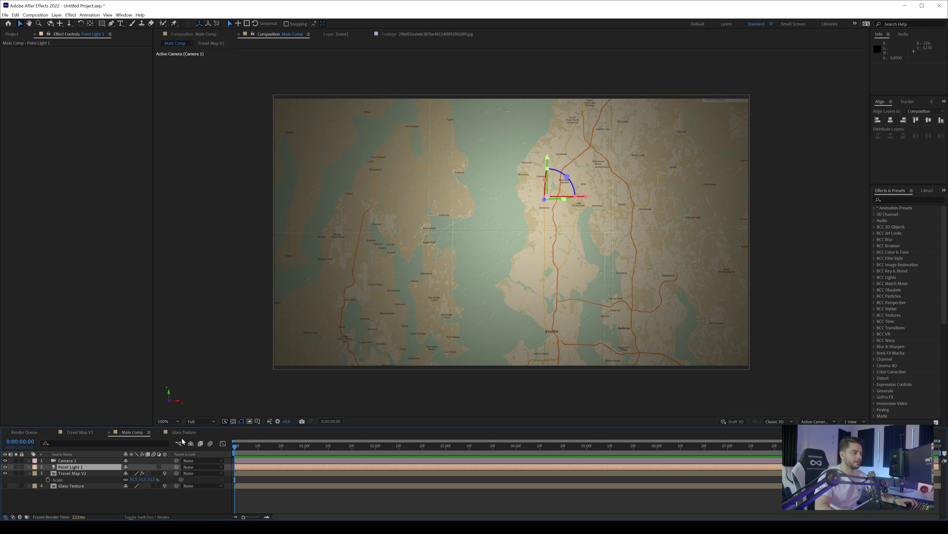
# Move Point Light 1 closer to the map and over to its lower-right edge.
pyautogui.press('p')
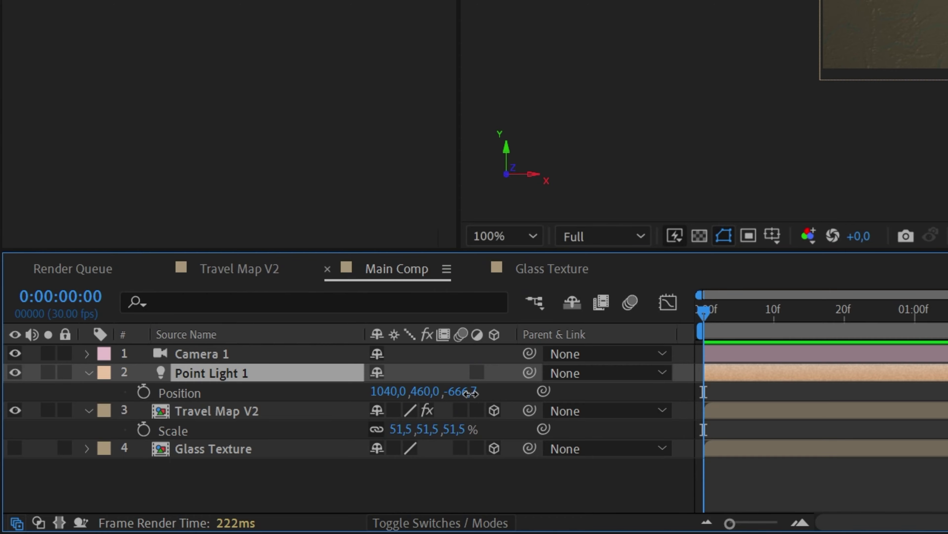
pyautogui.moveTo(154, 473); pyautogui.dragTo(183, 473)
pyautogui.moveTo(458, 391); pyautogui.dragTo(247, 428)
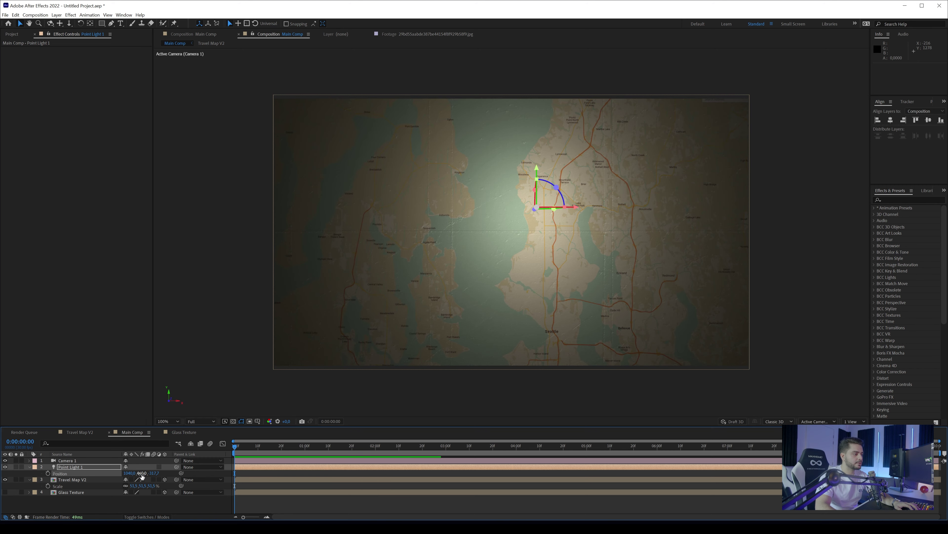
pyautogui.moveTo(141, 473); pyautogui.dragTo(241, 478)
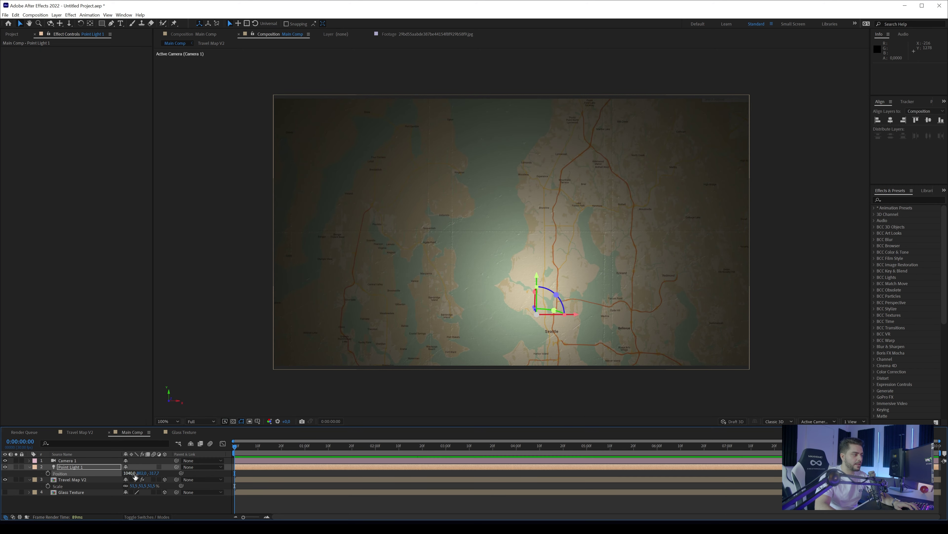
pyautogui.moveTo(130, 474); pyautogui.dragTo(303, 461)
# Duplicate Point Light 1 and move the copy to the map's upper-left area.
pyautogui.click(69, 468)
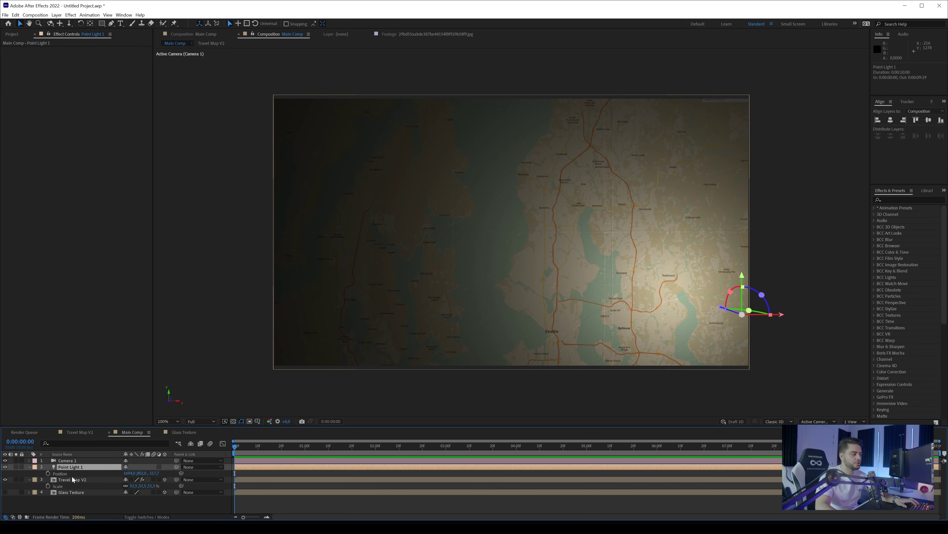
pyautogui.hotkey('ctrl', 'd')
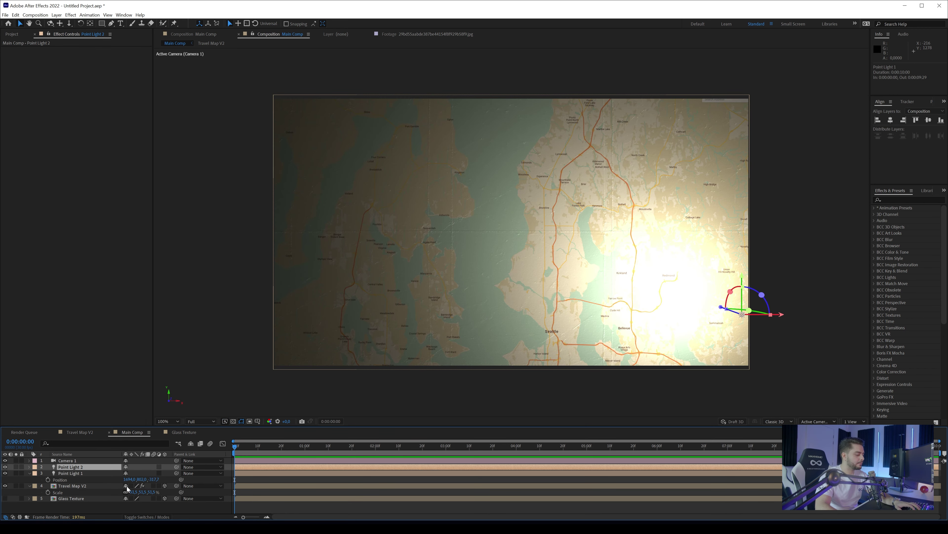
pyautogui.press('p')
pyautogui.moveTo(127, 473); pyautogui.dragTo(33, 482)
pyautogui.moveTo(132, 474); pyautogui.dragTo(113, 480)
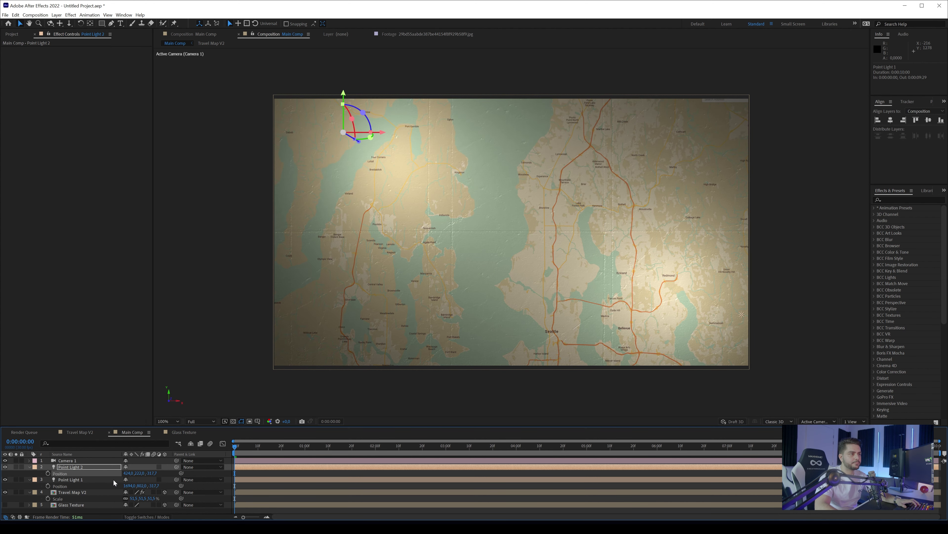
# Set the CC Glass light source on Travel Map V2 to AE Lights and inspect the lit creases up close.
pyautogui.scroll(2, 642, 371)
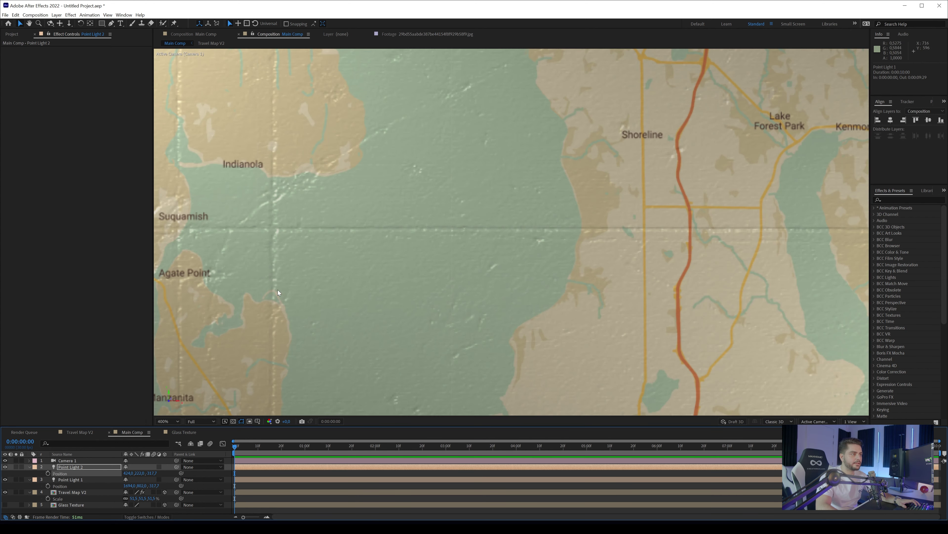
pyautogui.click(58, 493)
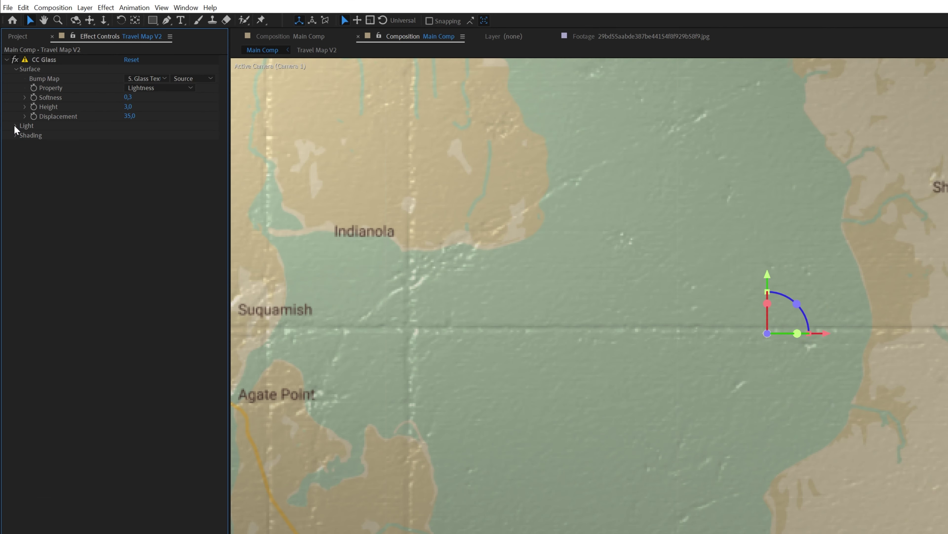
pyautogui.click(10, 94)
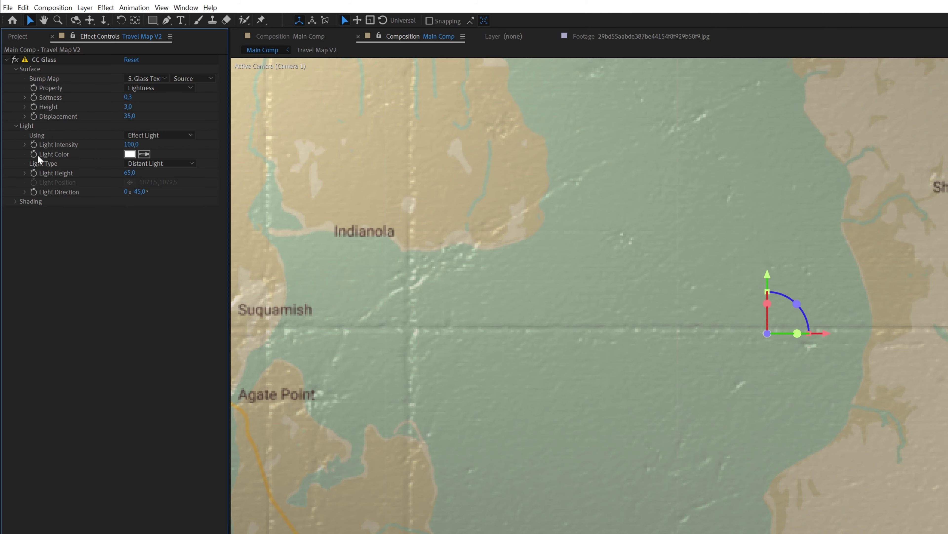
pyautogui.scroll(-2, 581, 335)
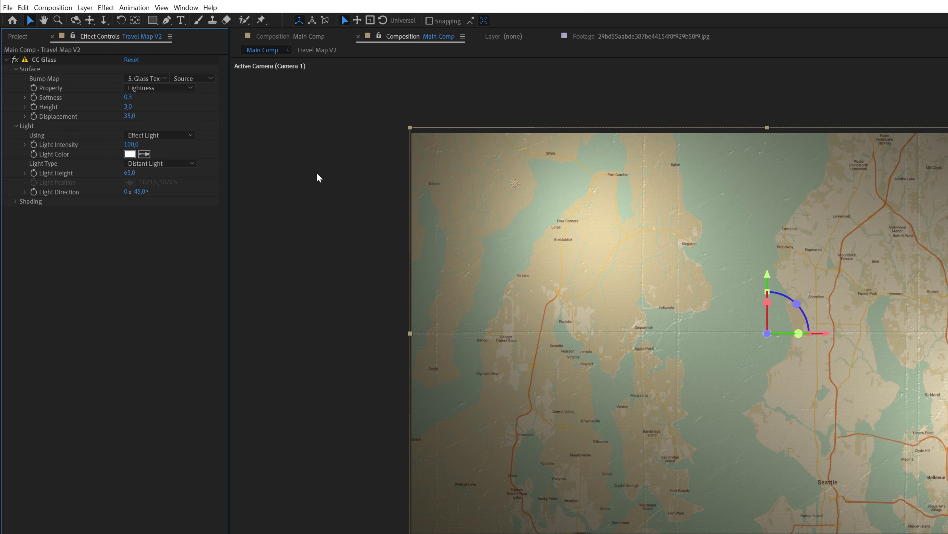
pyautogui.click(157, 134)
pyautogui.click(153, 158)
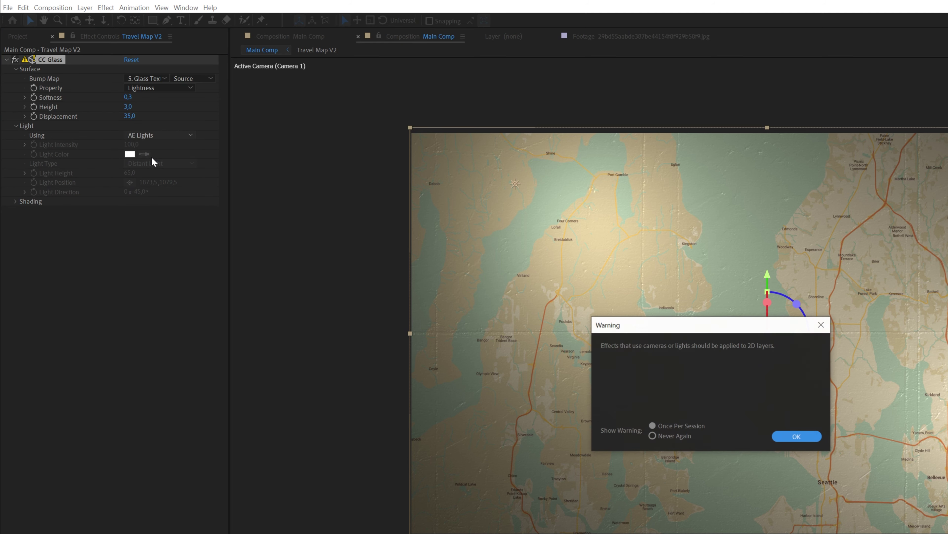
pyautogui.click(791, 437)
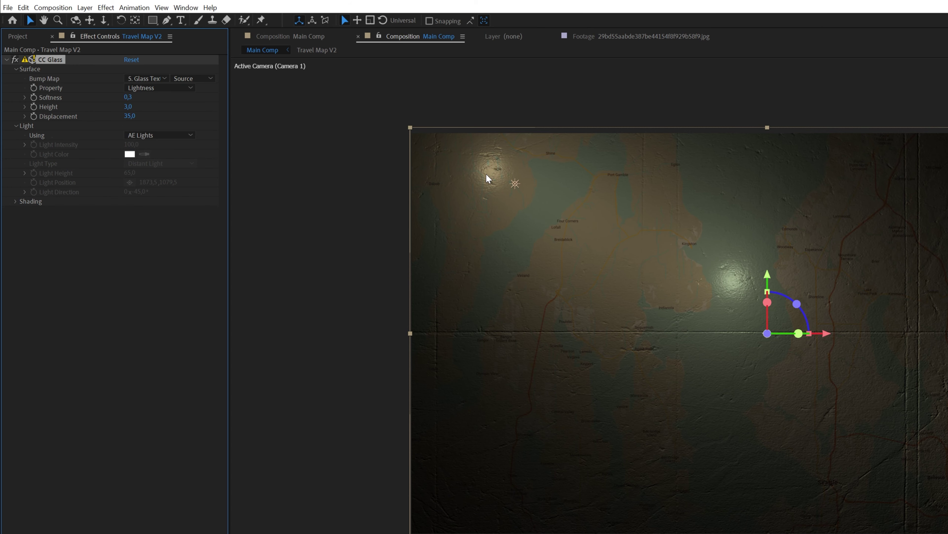
pyautogui.scroll(5, 732, 278)
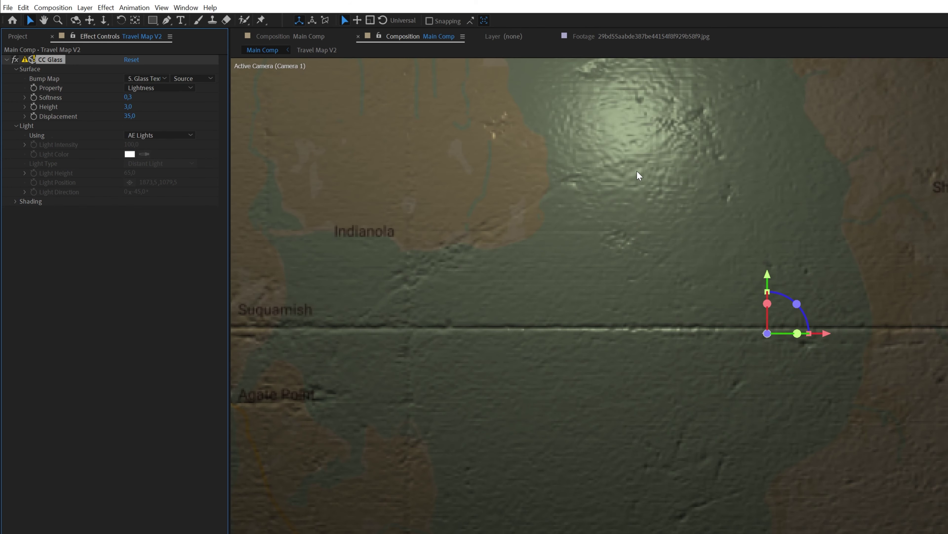
pyautogui.scroll(-5, 630, 153)
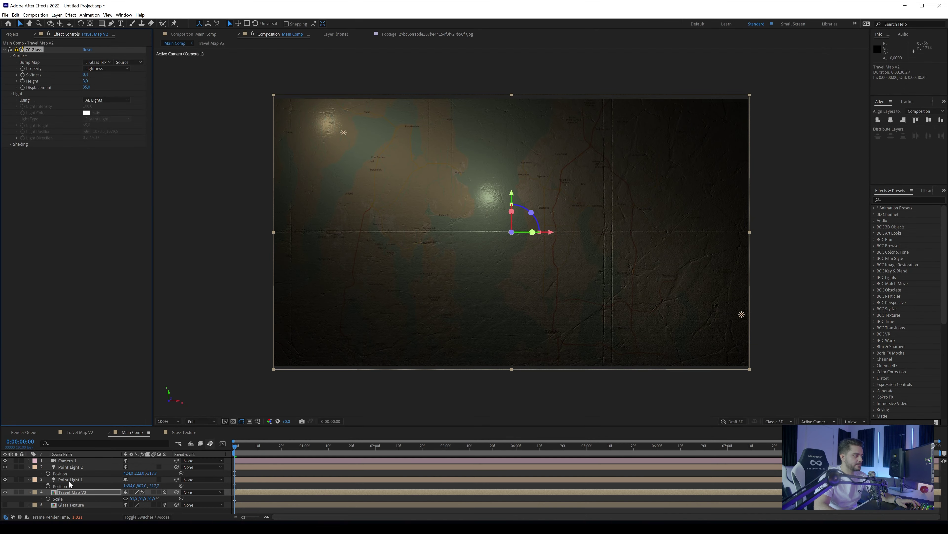
# Reposition Point Light 1 along X, Y and Z so its glow falls on the right half of the map.
pyautogui.click(69, 479)
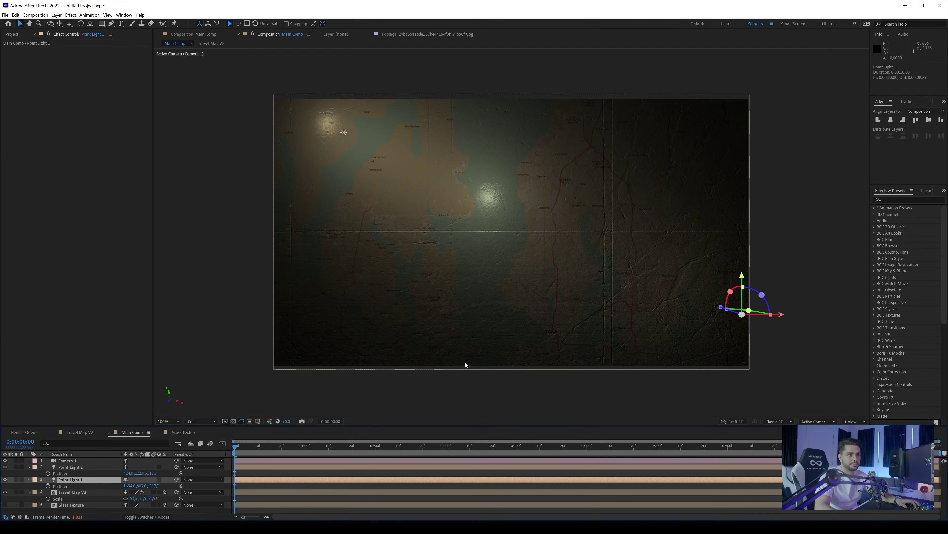
pyautogui.moveTo(782, 315); pyautogui.dragTo(646, 314)
pyautogui.moveTo(153, 486); pyautogui.dragTo(206, 459)
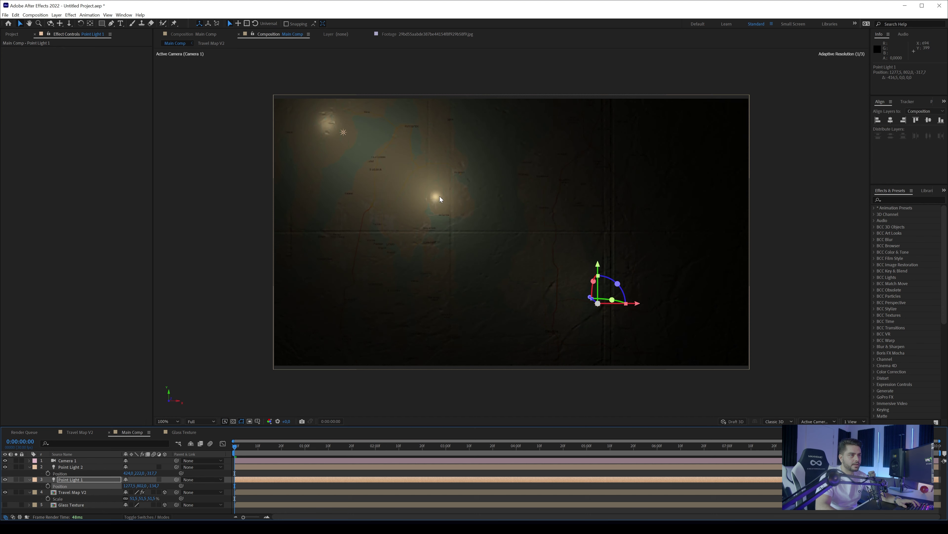
pyautogui.moveTo(132, 485); pyautogui.dragTo(668, 422)
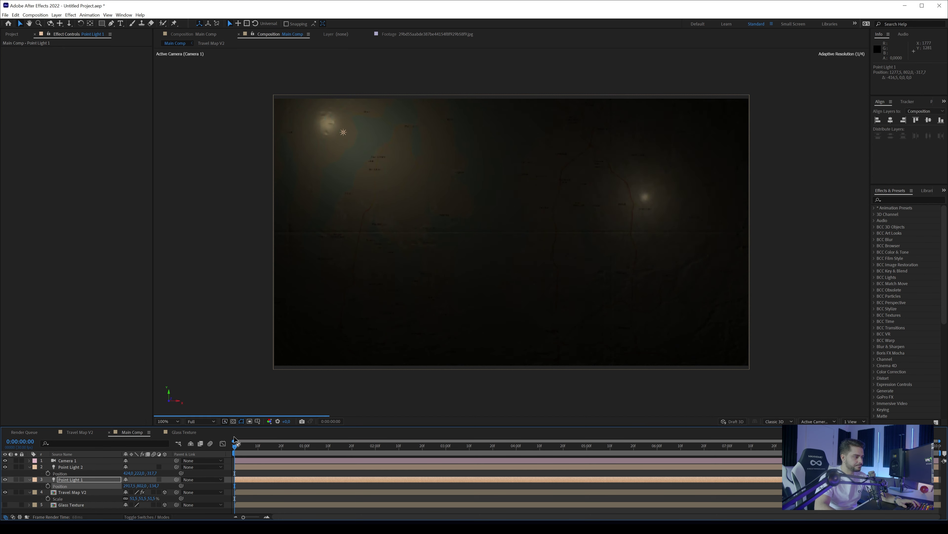
pyautogui.moveTo(155, 487); pyautogui.dragTo(2, 489)
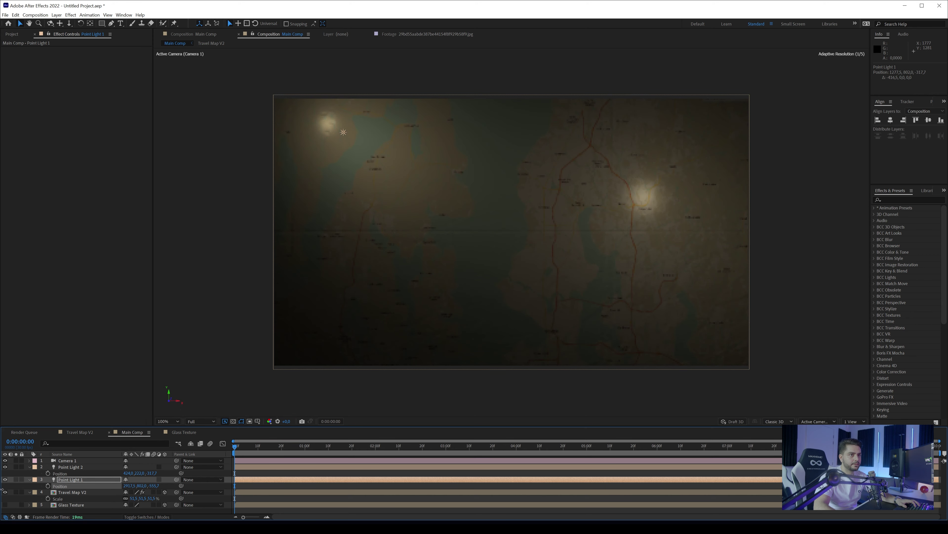
pyautogui.moveTo(143, 486); pyautogui.dragTo(478, 390)
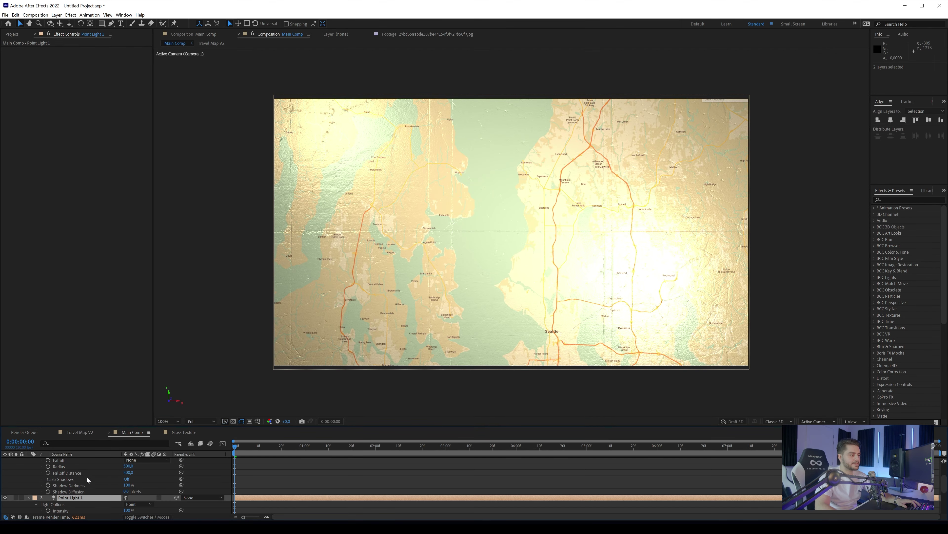
# Lower the intensity of both point lights and inspect the paper creases up close.
pyautogui.press('.')
pyautogui.press('.')
pyautogui.press('.')
pyautogui.press('.')
pyautogui.moveTo(236, 142); pyautogui.dragTo(543, 295)
pyautogui.scroll(-1, 467, 305)
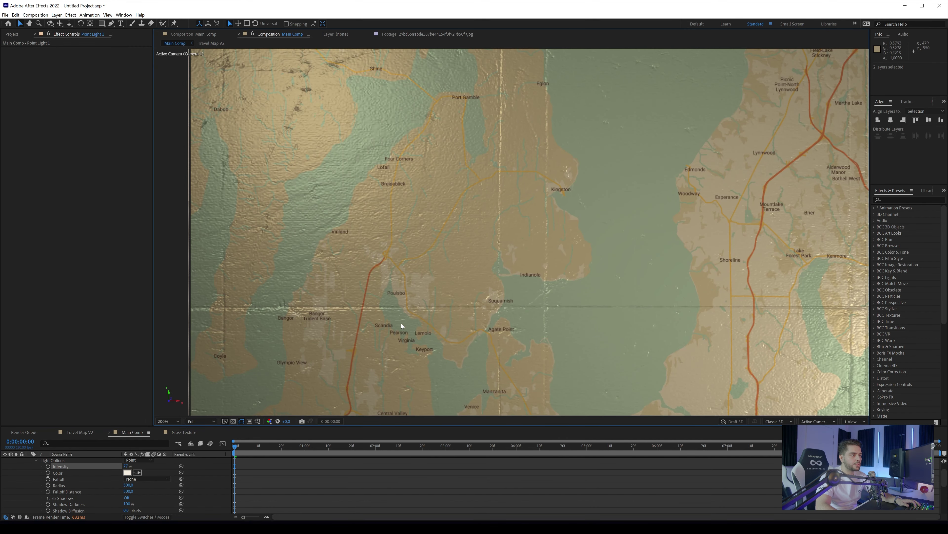
pyautogui.moveTo(303, 197); pyautogui.dragTo(264, 182)
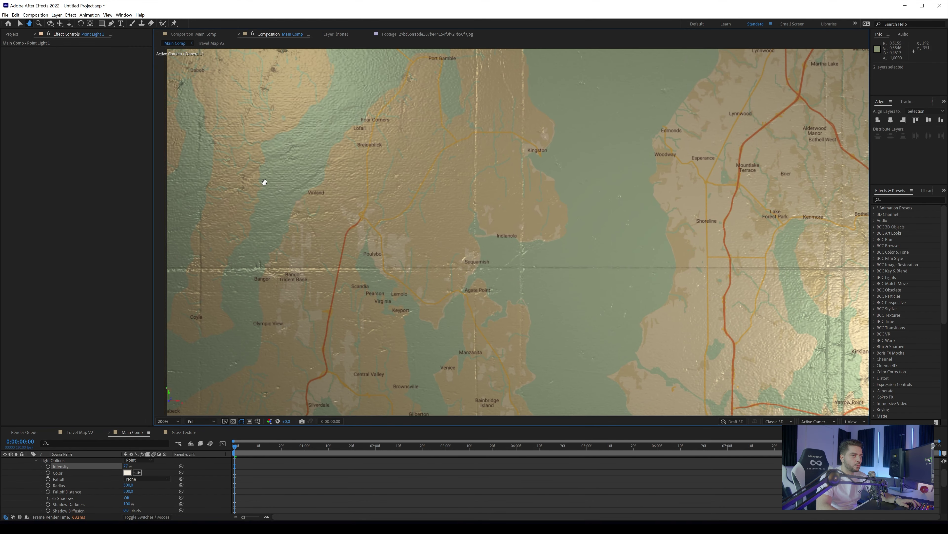
# Turn off the Invert effect on the paper layer in Glass Texture and compare the result in Main Comp.
pyautogui.click(186, 432)
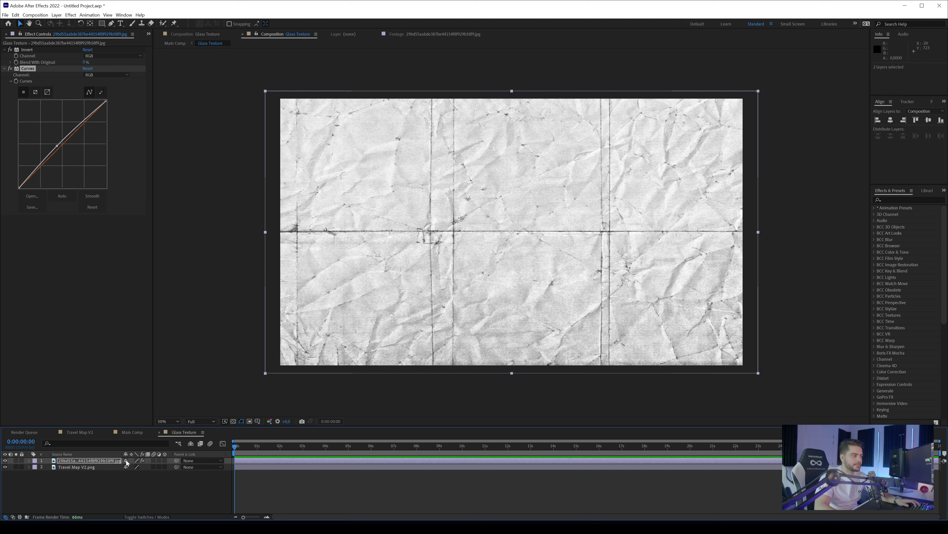
pyautogui.click(106, 464)
pyautogui.click(74, 467)
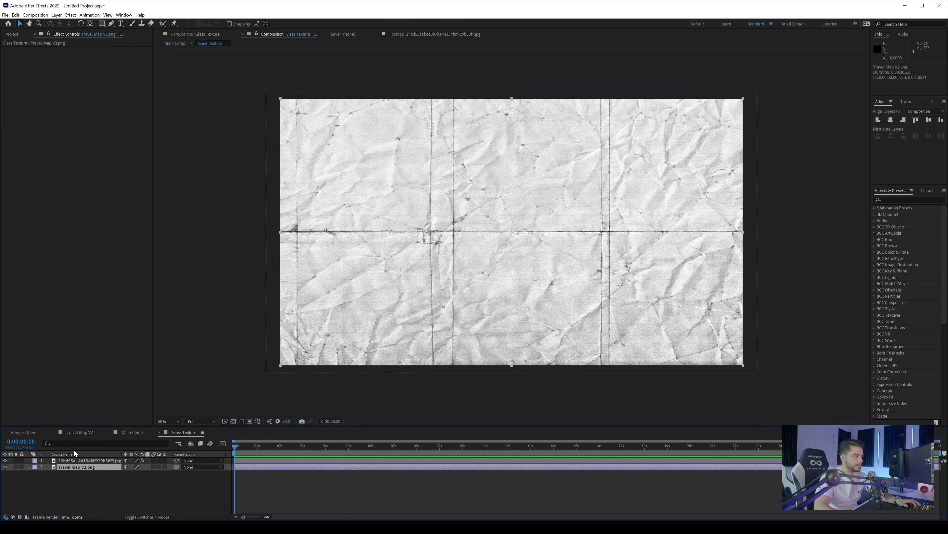
pyautogui.click(70, 460)
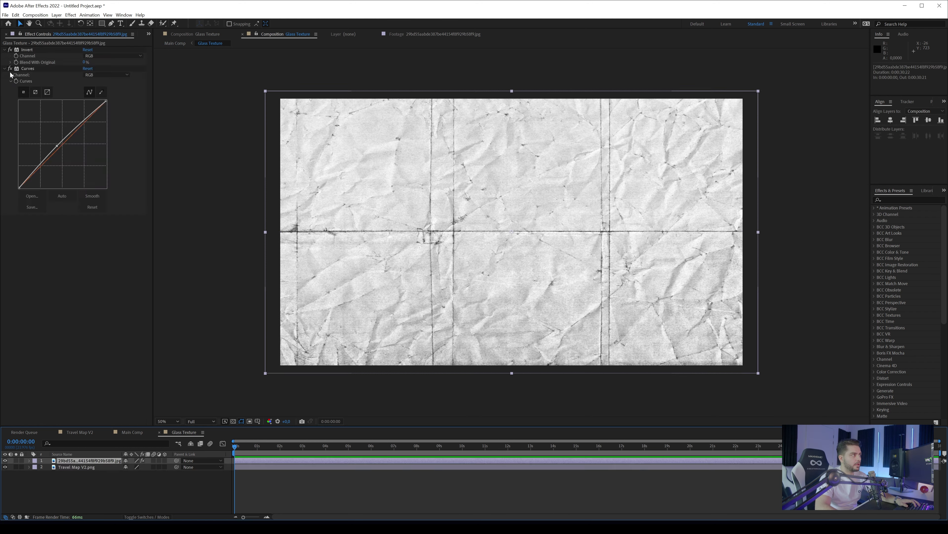
pyautogui.click(10, 50)
pyautogui.click(132, 432)
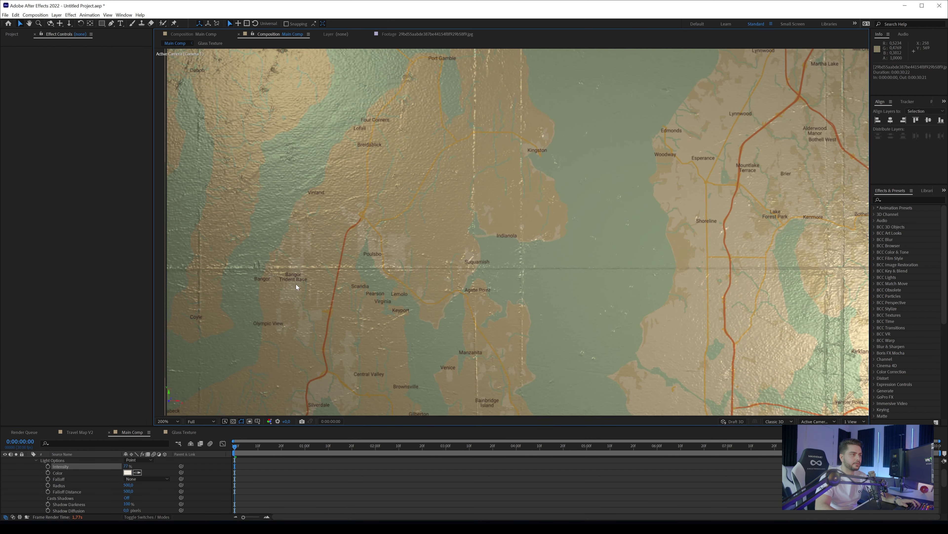
pyautogui.click(211, 43)
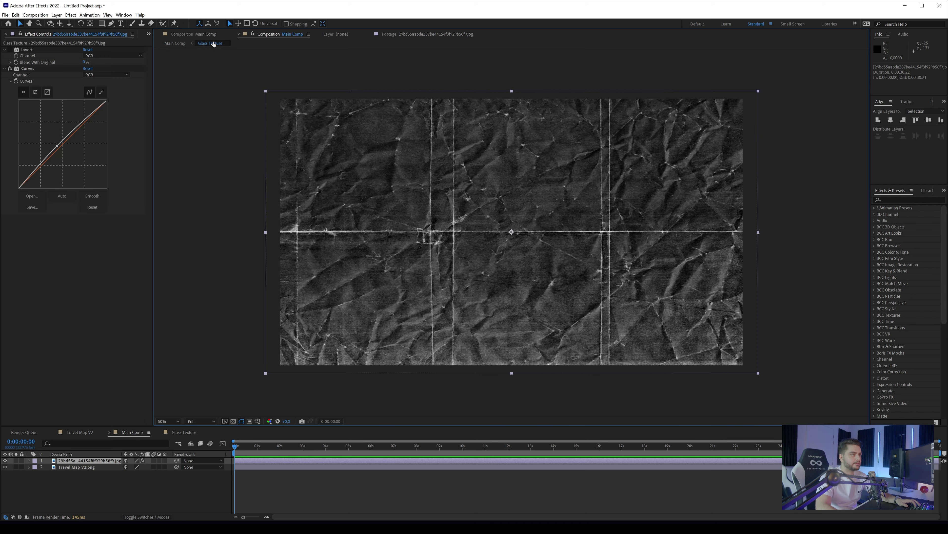
# Re-enable the Invert effect on the paper layer in Glass Texture and add a Fast Box Blur effect.
pyautogui.click(11, 49)
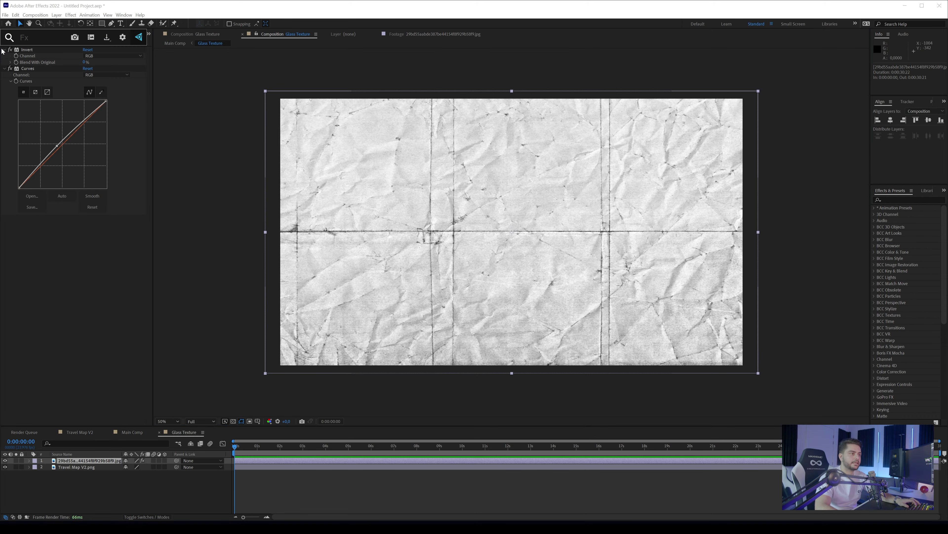
pyautogui.hotkey('ctrl', 'space')
pyautogui.write('fa')
pyautogui.press('Return')
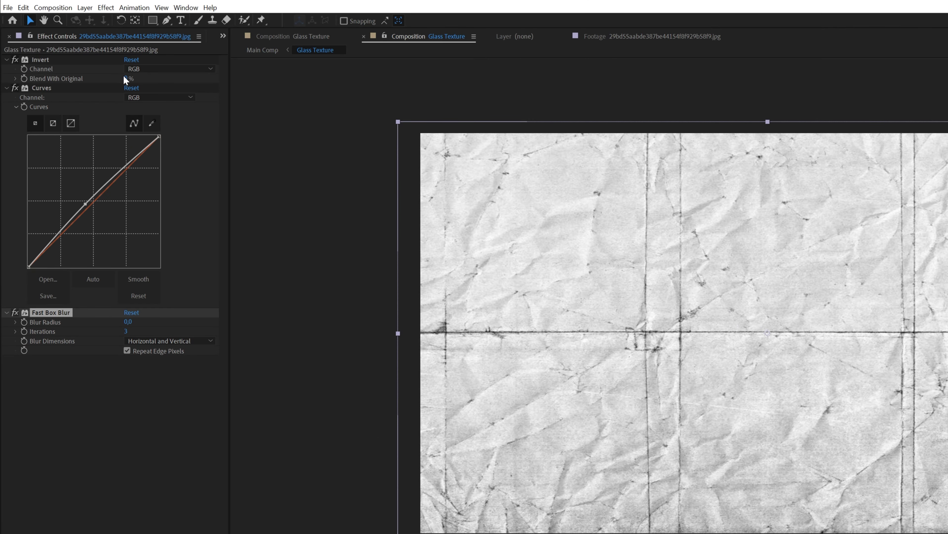
# Set the Fast Box Blur radius to 1 and check the softened creases in Main Comp.
pyautogui.click(128, 322)
pyautogui.write('1')
pyautogui.press('Tab')
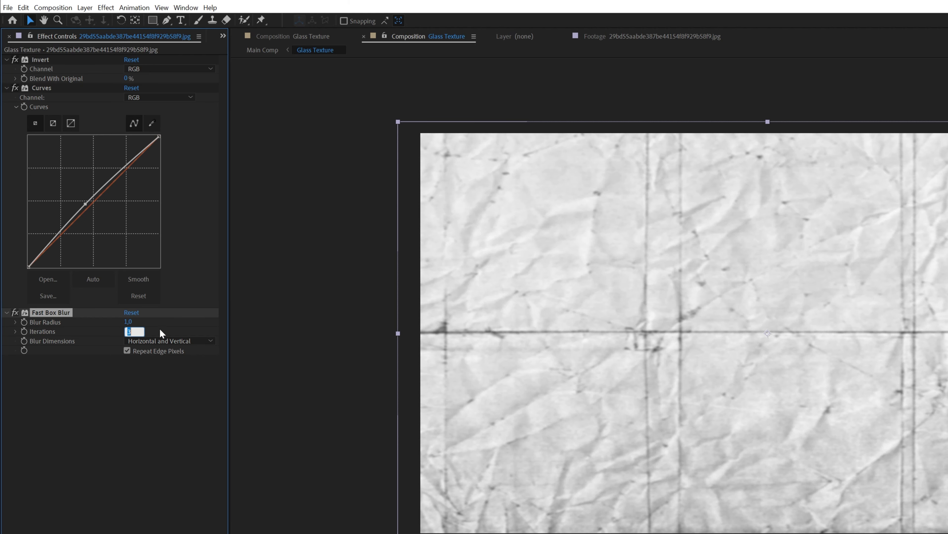
pyautogui.click(167, 331)
pyautogui.click(263, 50)
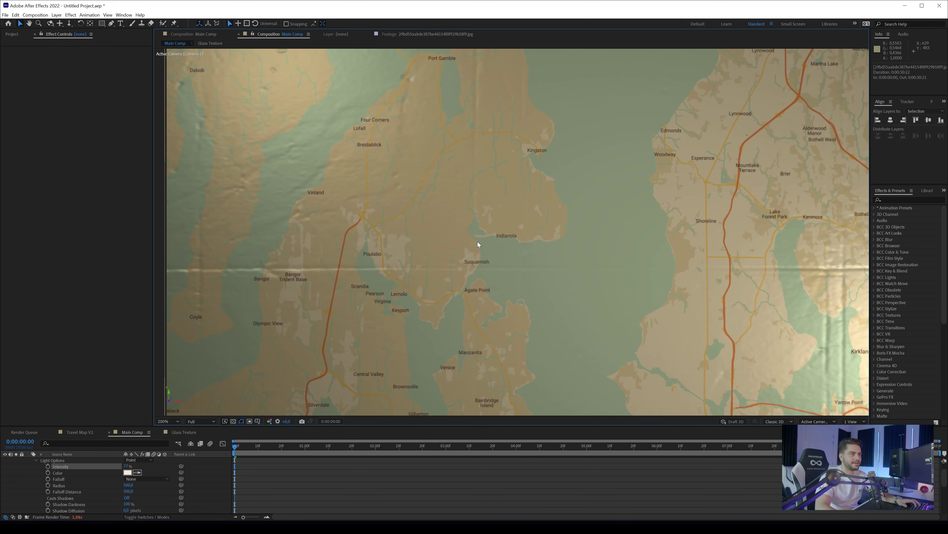
# Set the paper layer's Fast Box Blur radius to 0.5 in Glass Texture and review the whole map in Main Comp.
pyautogui.click(207, 43)
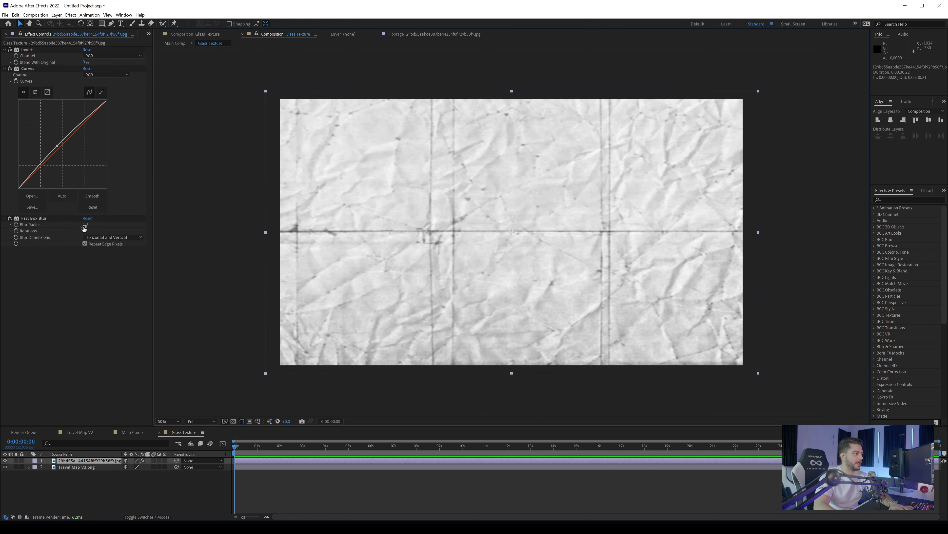
pyautogui.click(86, 224)
pyautogui.write(',')
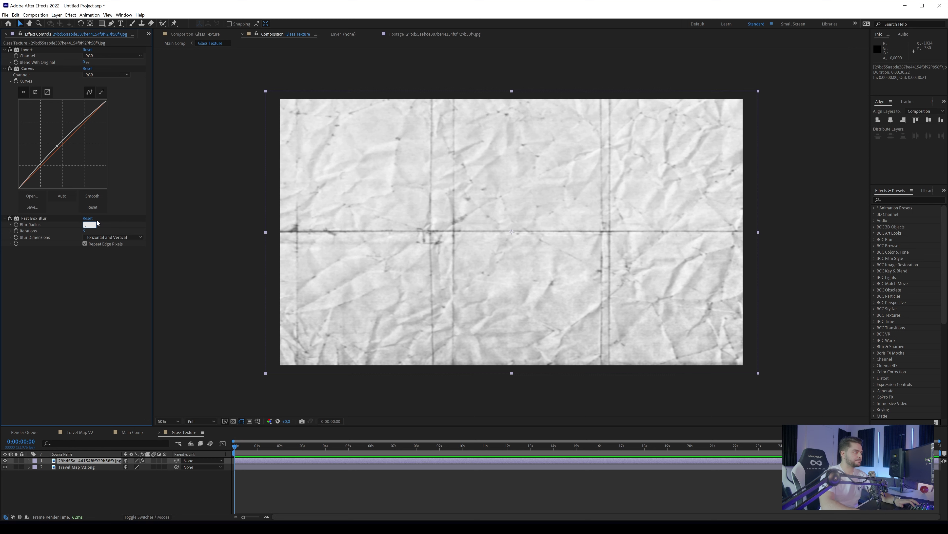
pyautogui.write('5')
pyautogui.press('Return')
pyautogui.click(176, 43)
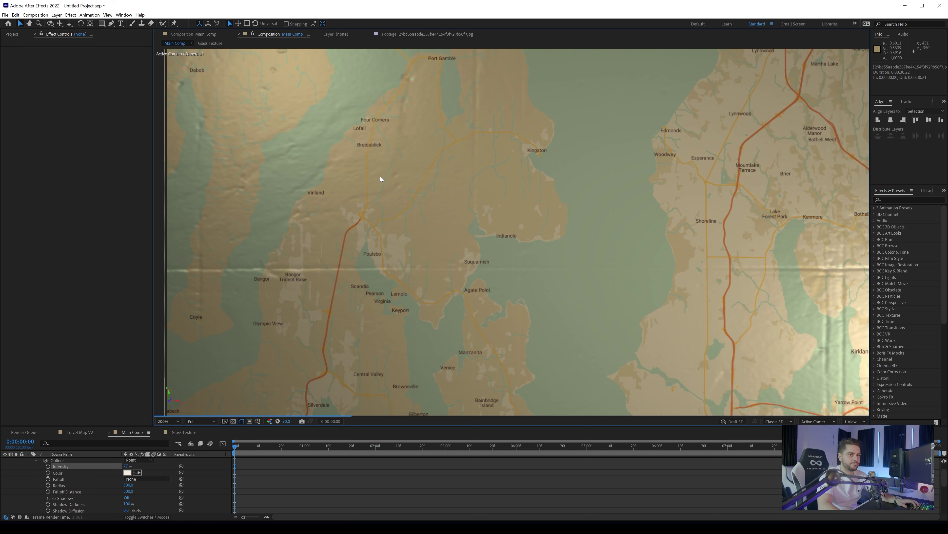
pyautogui.press(',')
pyautogui.press(',')
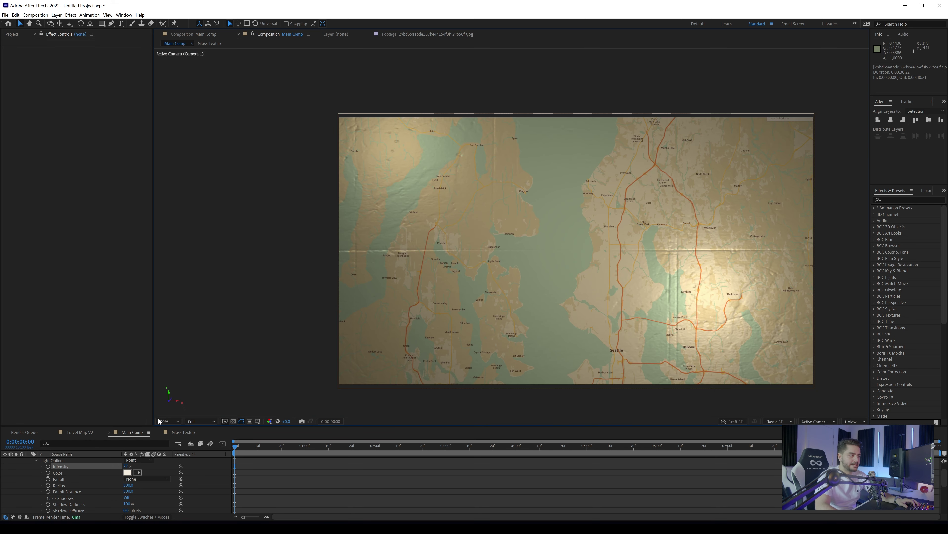
# Collapse the light layer properties and open the CC Glass Shading settings of the Travel Map V2 layer.
pyautogui.scroll(2, 68, 476)
pyautogui.hotkey('ctrl', 'a')
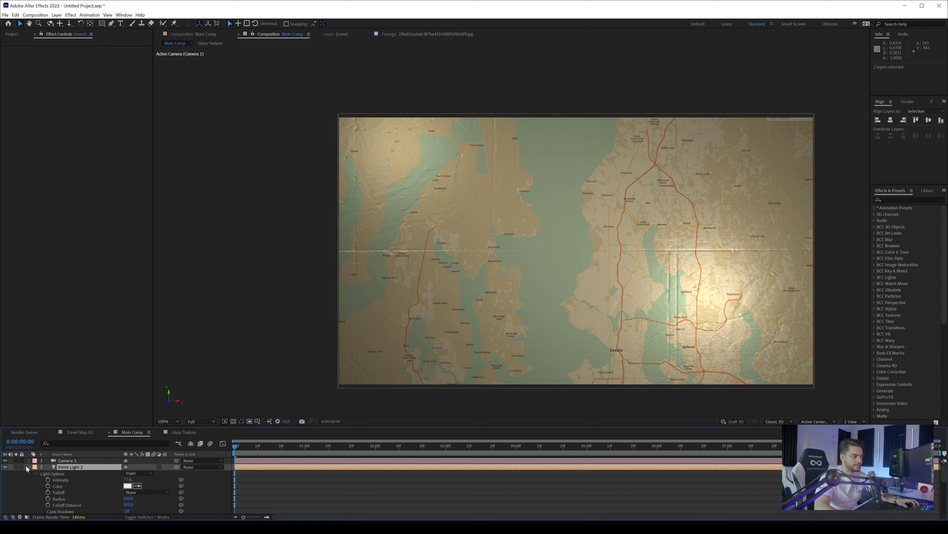
pyautogui.click(29, 468)
pyautogui.click(65, 479)
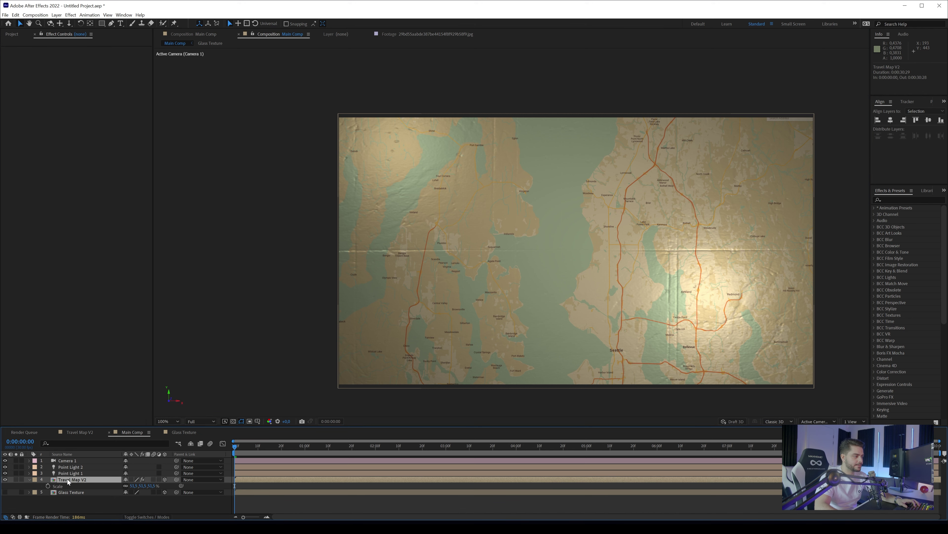
pyautogui.click(10, 144)
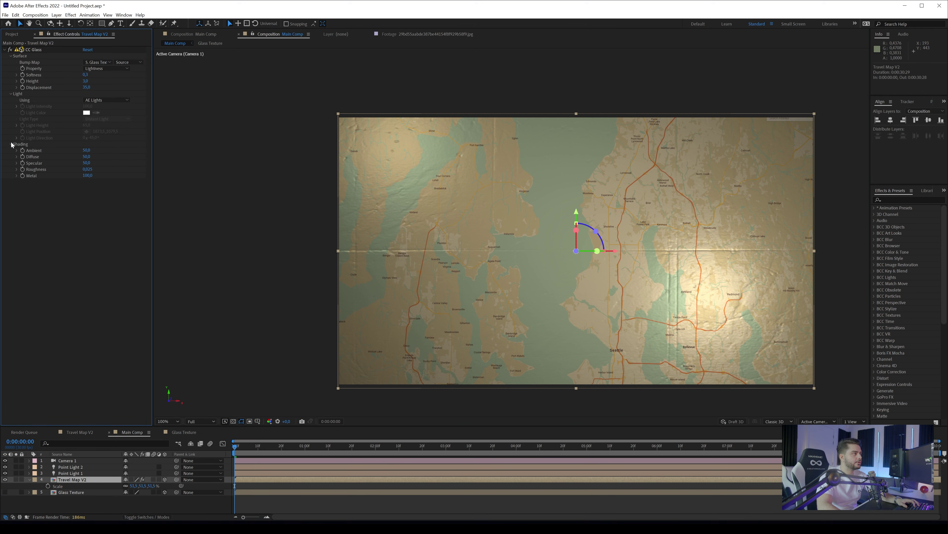
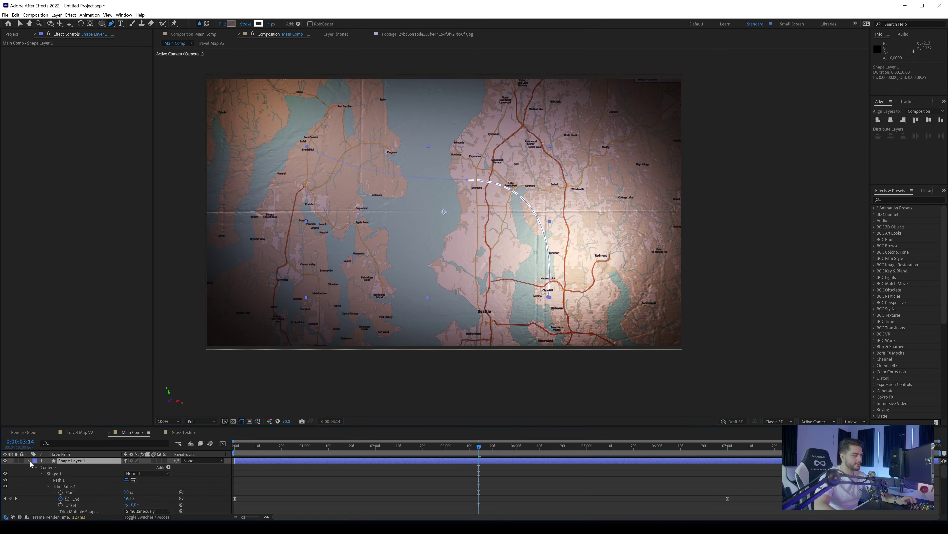
# Rename Shape Layer 1 as Line and make it a 3D layer.
pyautogui.click(29, 461)
pyautogui.press('Return')
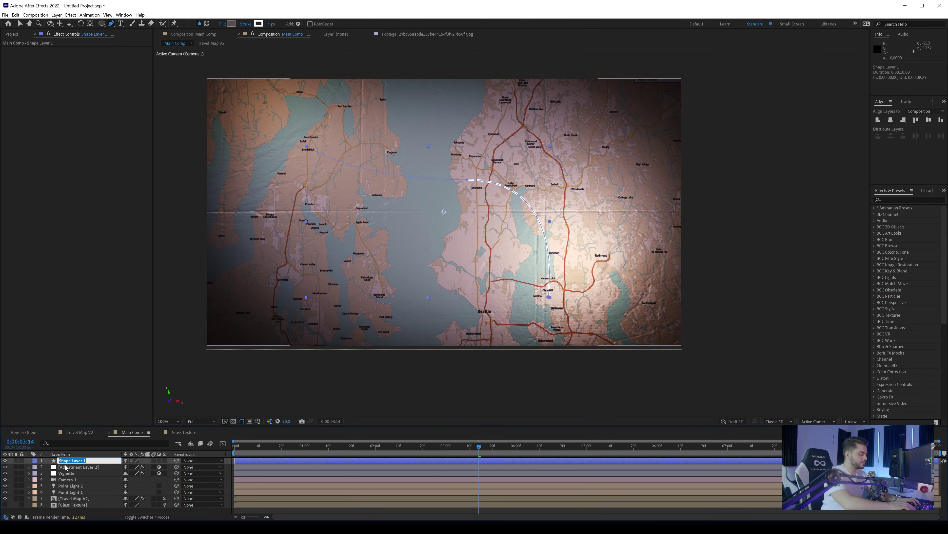
pyautogui.write('Line')
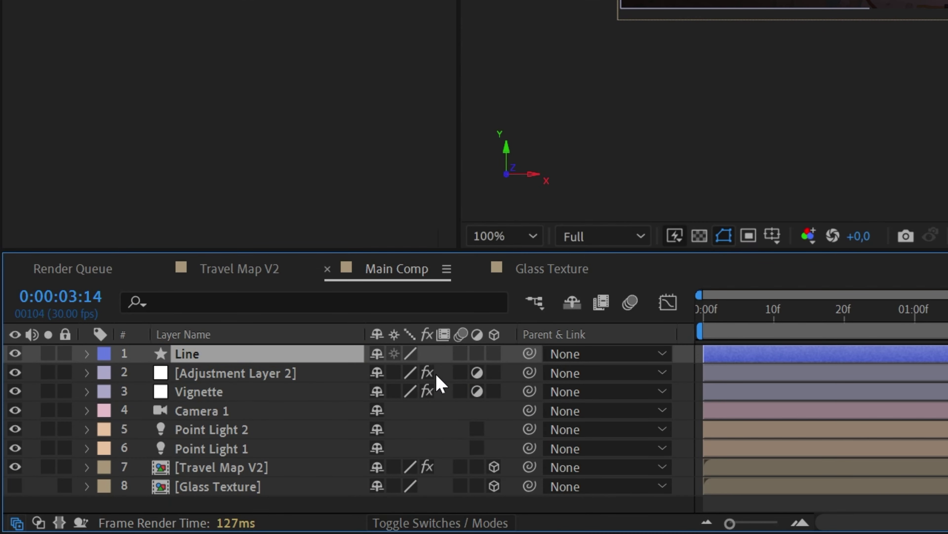
pyautogui.click(494, 353)
# Add the Fill and Drop Shadow effects to the Line layer.
pyautogui.hotkey('ctrl', 'space')
pyautogui.write('d')
pyautogui.press('BackSpace')
pyautogui.write('fill')
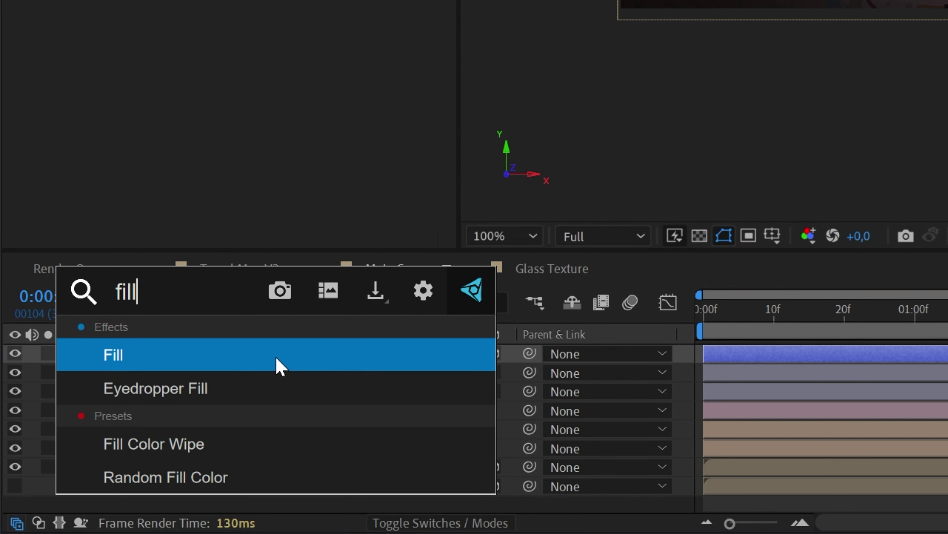
pyautogui.press('Return')
pyautogui.hotkey('ctrl', 'space')
pyautogui.write('drop')
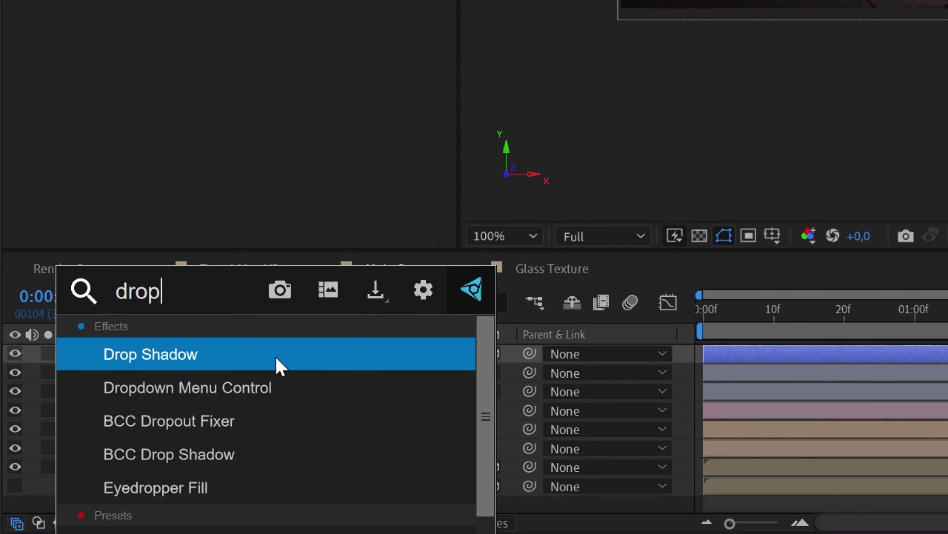
pyautogui.press('Return')
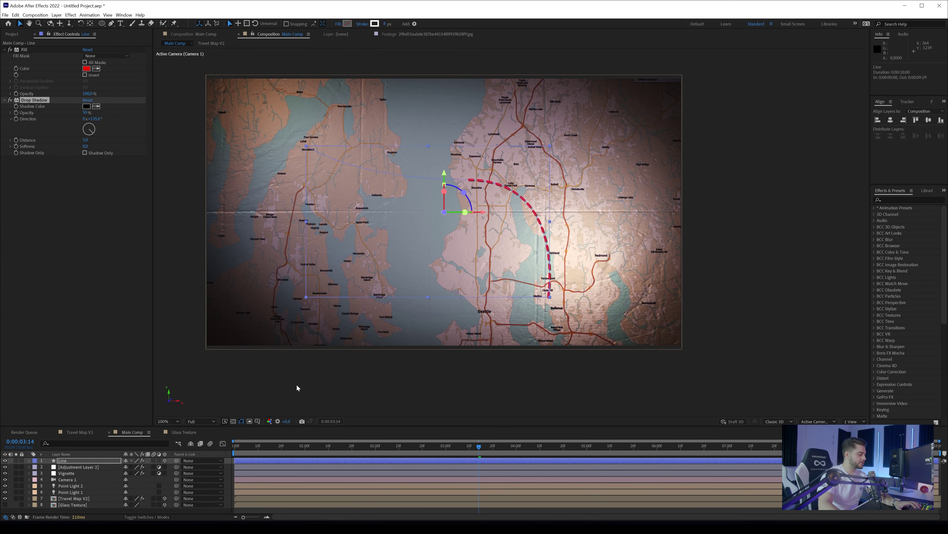
# Lift the Line layer slightly off the map along Z and inspect the dashes up close.
pyautogui.press('p')
pyautogui.moveTo(149, 467); pyautogui.dragTo(139, 469)
pyautogui.scroll(1, 599, 213)
pyautogui.scroll(1, 598, 212)
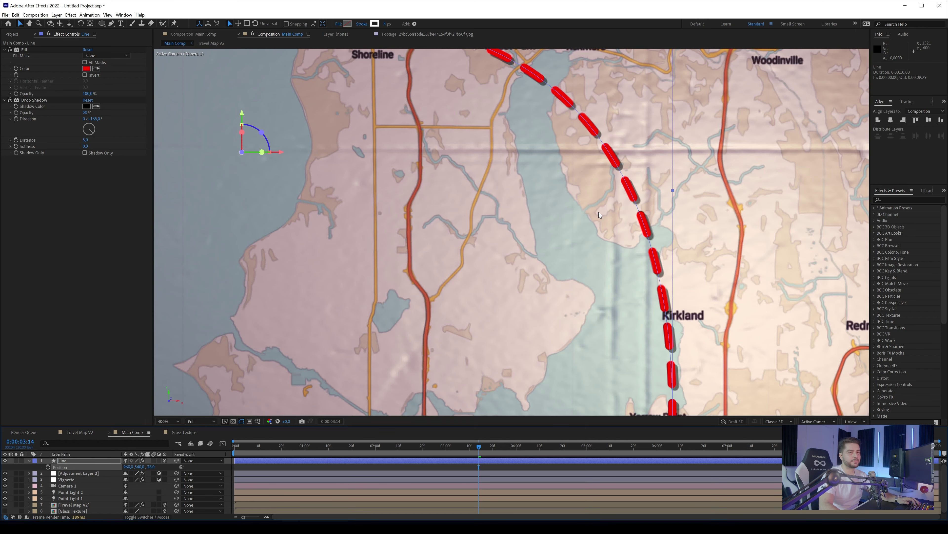
pyautogui.moveTo(599, 212); pyautogui.dragTo(599, 343)
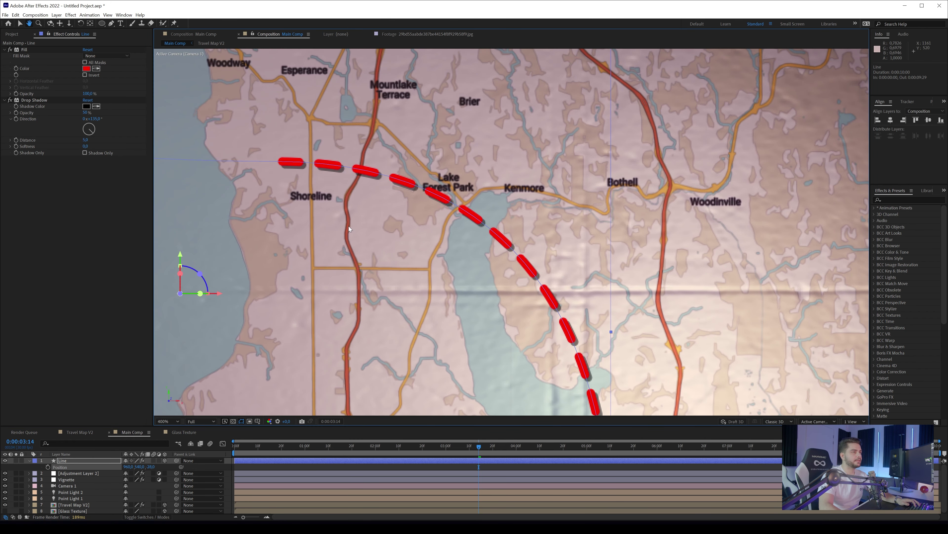
pyautogui.press('v')
# Change the Fill color of the dashed line to teal.
pyautogui.click(86, 69)
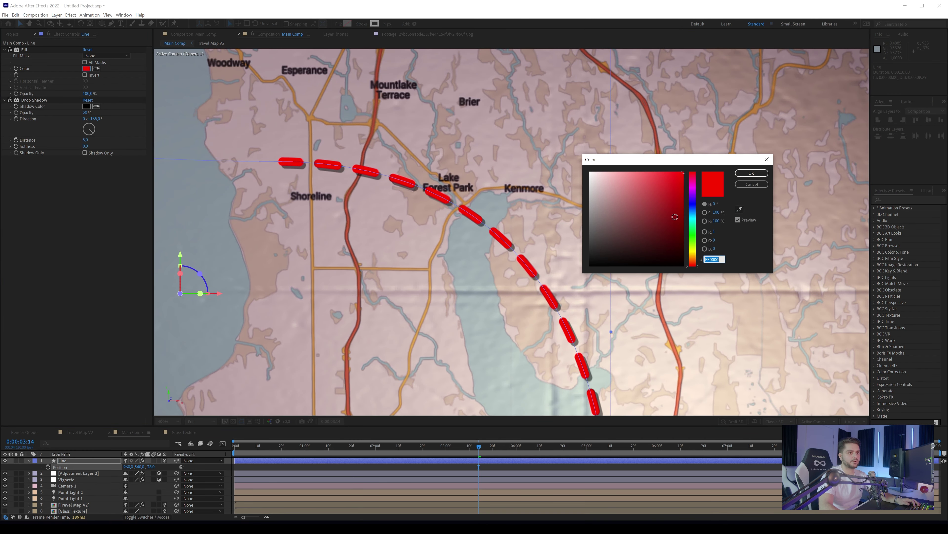
pyautogui.moveTo(675, 217); pyautogui.dragTo(662, 196)
pyautogui.moveTo(694, 253); pyautogui.dragTo(693, 235)
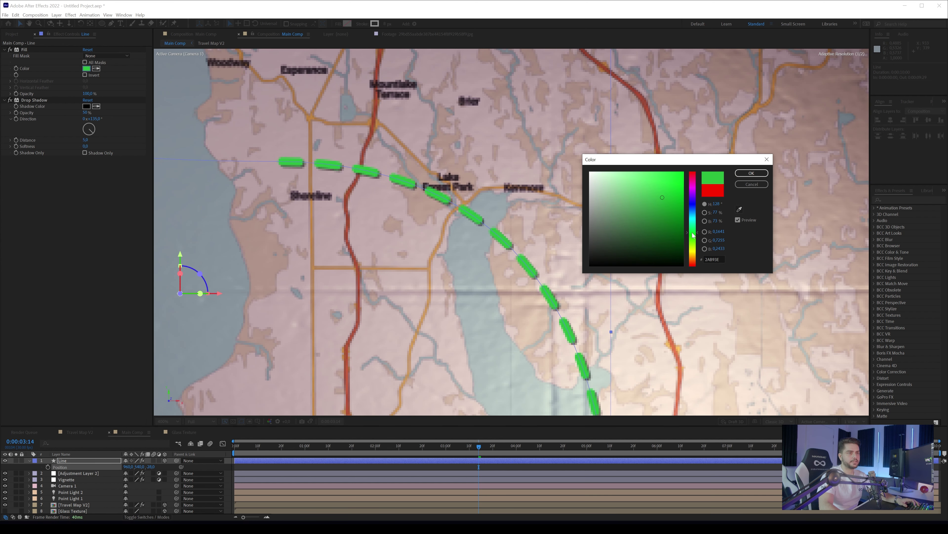
pyautogui.click(693, 224)
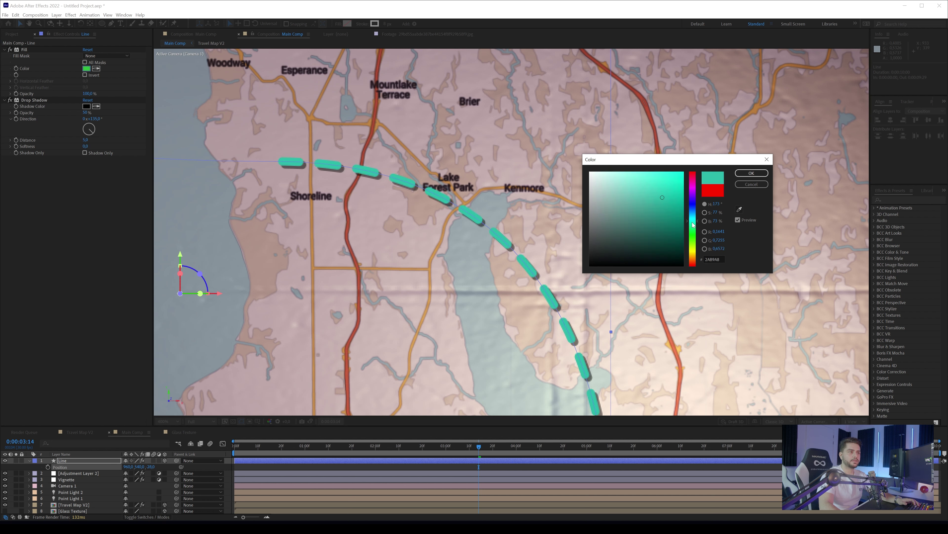
pyautogui.click(752, 172)
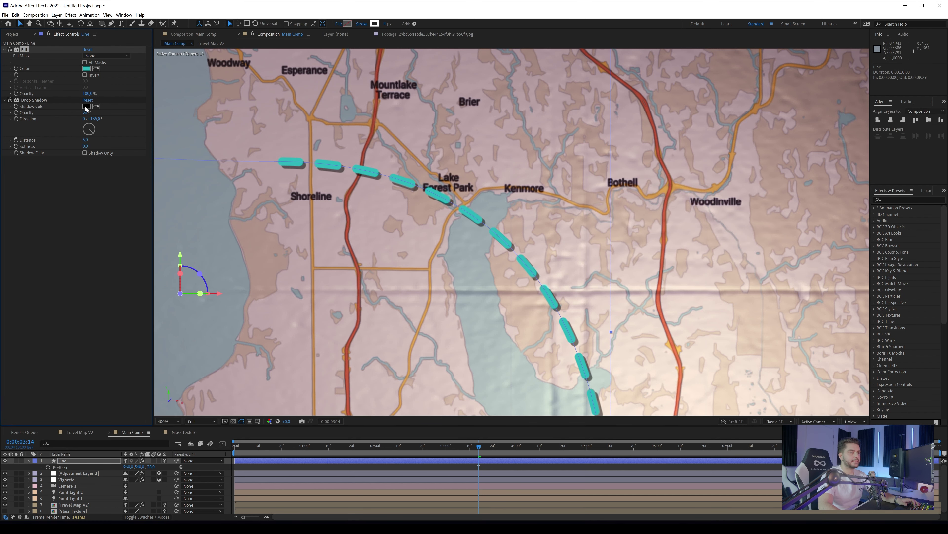
# Set the line's Drop Shadow direction to 213°, softness to 6 and opacity to 47%.
pyautogui.moveTo(88, 138); pyautogui.dragTo(85, 137)
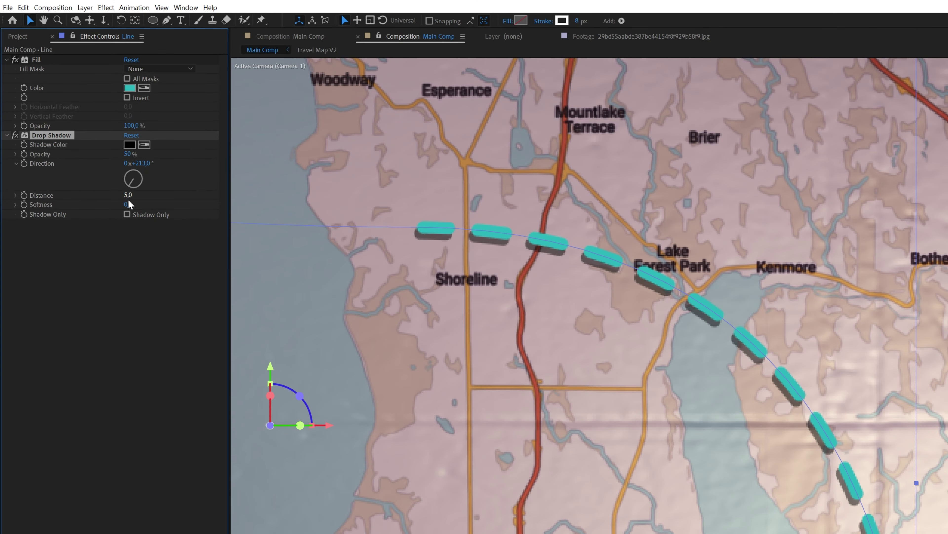
pyautogui.moveTo(128, 204); pyautogui.dragTo(129, 203)
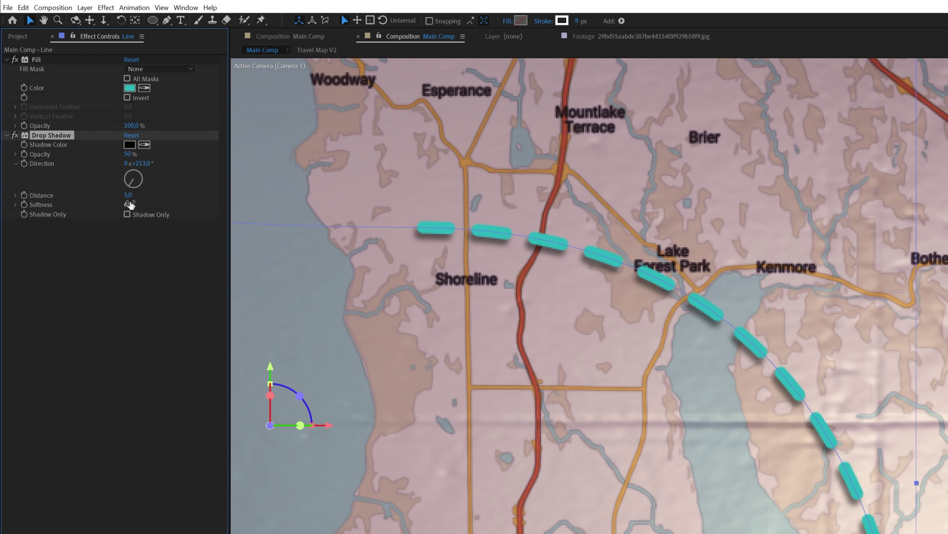
pyautogui.moveTo(127, 154); pyautogui.dragTo(120, 154)
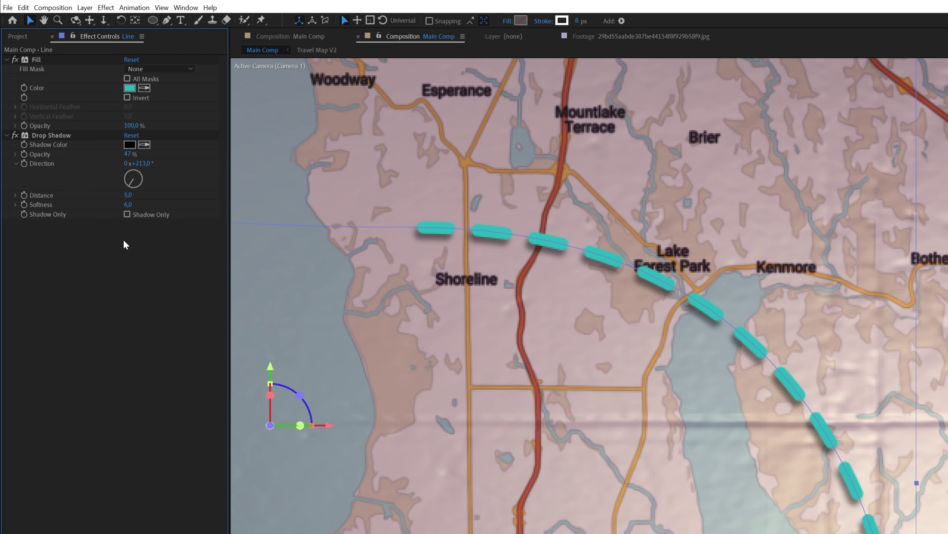
# Duplicate the Drop Shadow effect and set the first shadow's distance to 2 and softness to 0.
pyautogui.click(67, 135)
pyautogui.hotkey('ctrl', 'd')
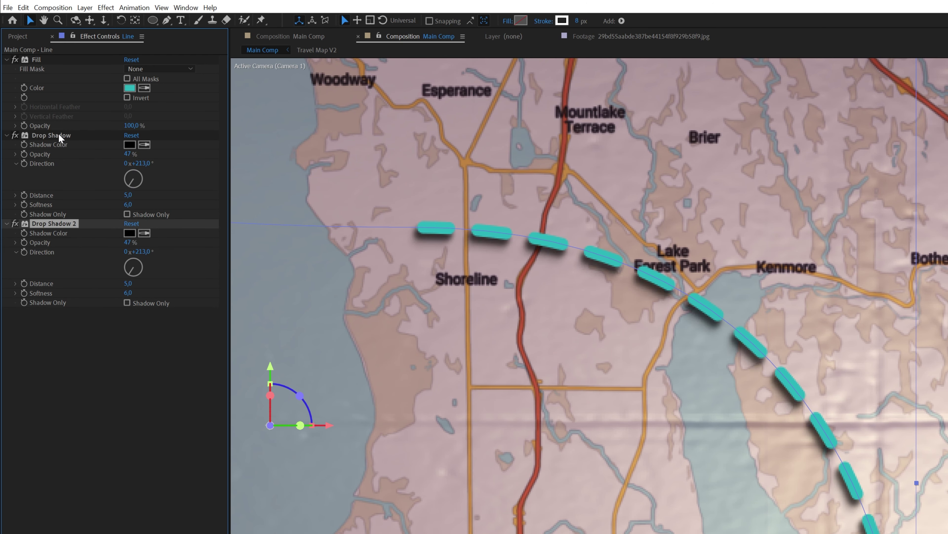
pyautogui.click(59, 135)
pyautogui.click(128, 195)
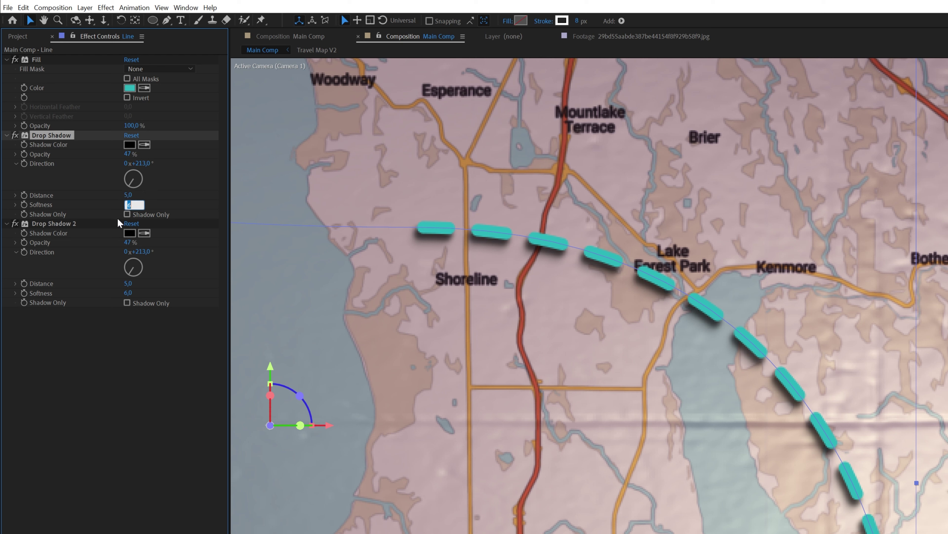
pyautogui.click(128, 196)
pyautogui.write('2')
pyautogui.press('Return')
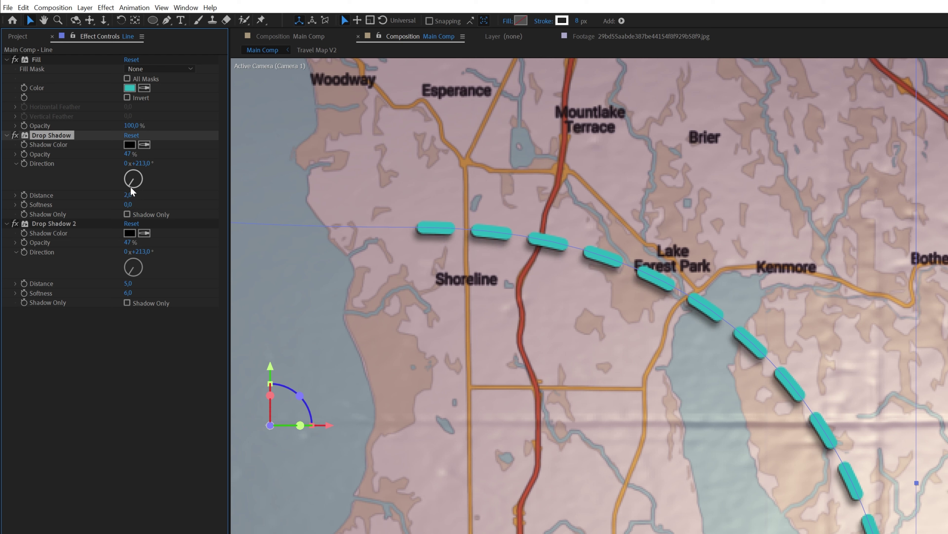
# Set the first Drop Shadow's color to dark blue and its opacity to 100%, then inspect the dashes along the route.
pyautogui.click(129, 144)
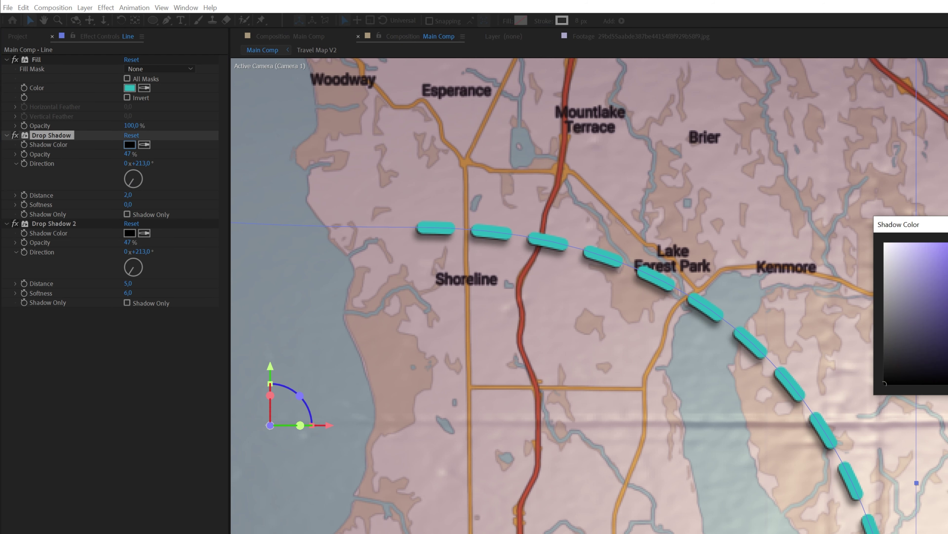
pyautogui.press('Return')
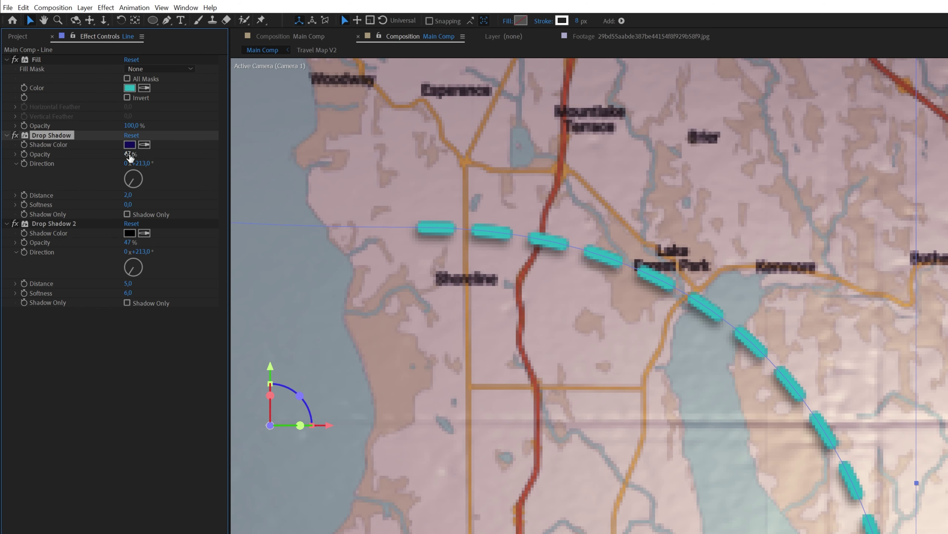
pyautogui.moveTo(129, 155); pyautogui.dragTo(314, 158)
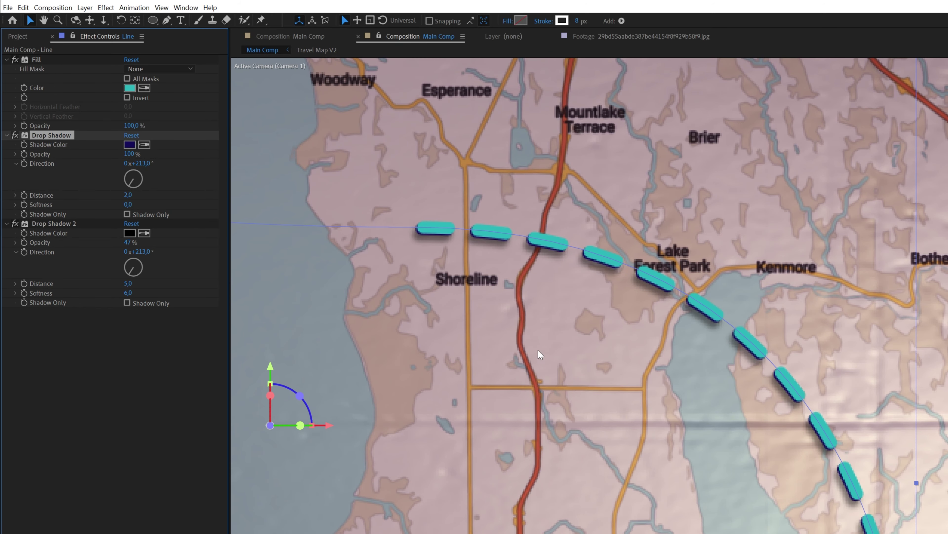
pyautogui.press('.')
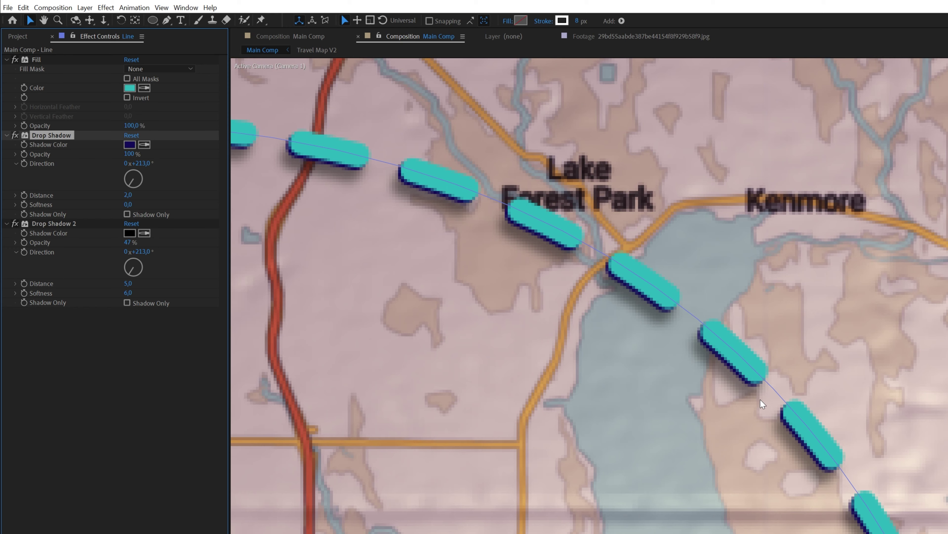
pyautogui.press(',')
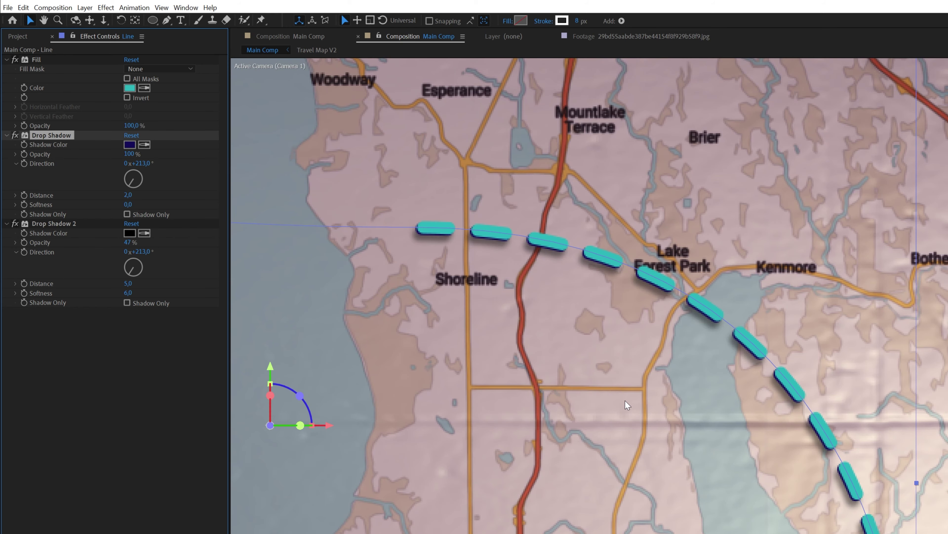
pyautogui.press(',')
pyautogui.moveTo(774, 486); pyautogui.dragTo(529, 250)
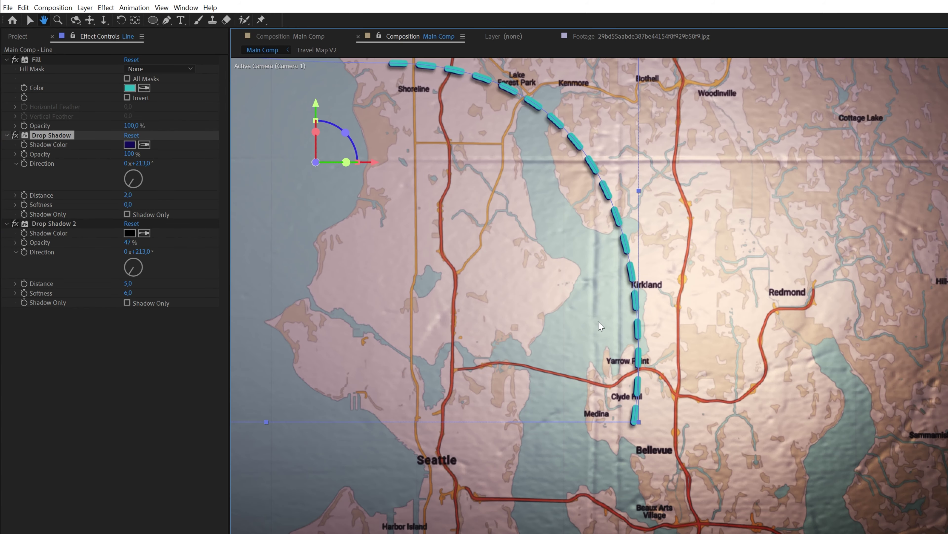
# Apply the CC Light Sweep effect to the dashed line layer.
pyautogui.press('.')
pyautogui.press('space')
pyautogui.moveTo(463, 125); pyautogui.dragTo(538, 284)
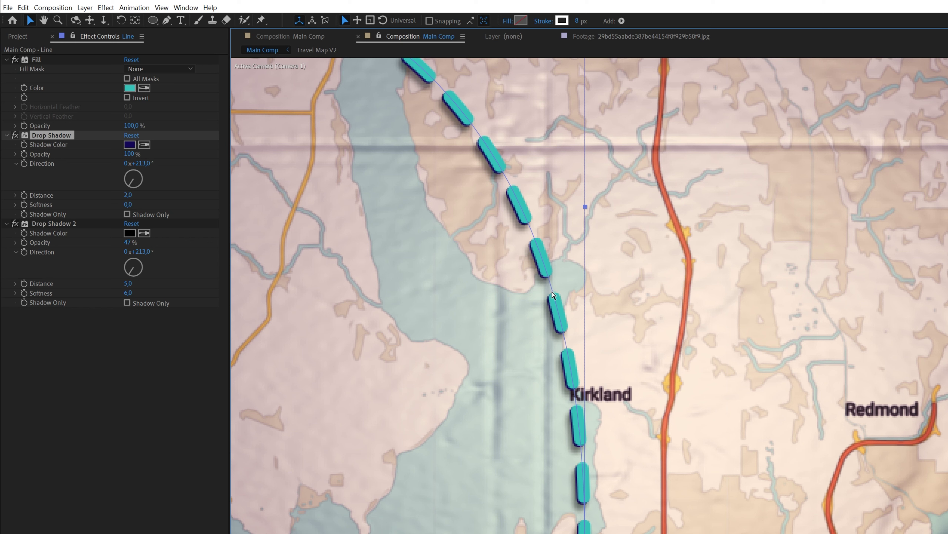
pyautogui.hotkey('ctrl', 'space')
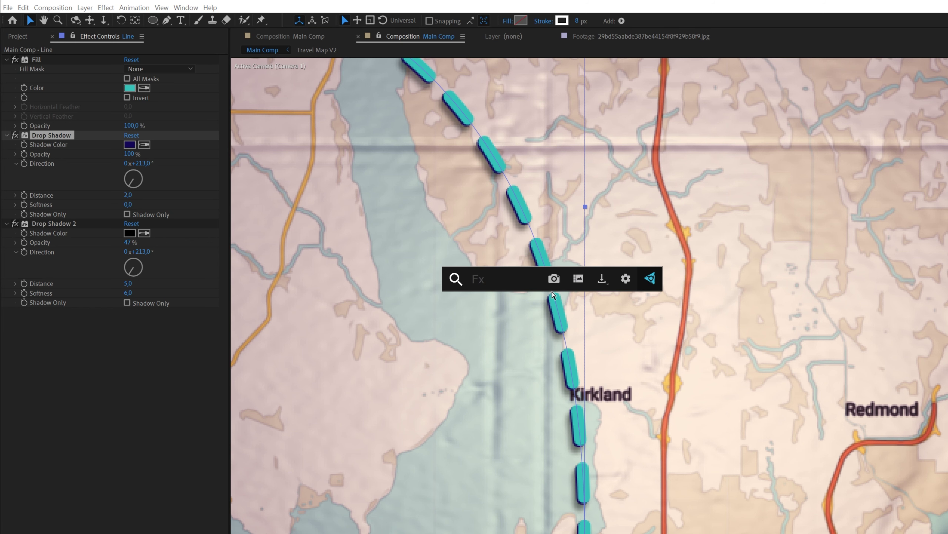
pyautogui.write('cc ligh')
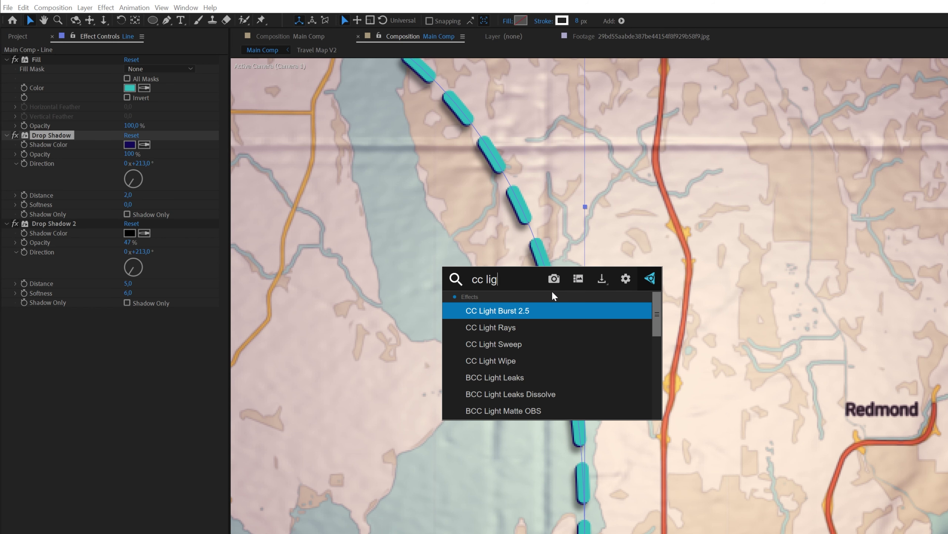
pyautogui.press('Down')
pyautogui.press('Down')
pyautogui.write('t')
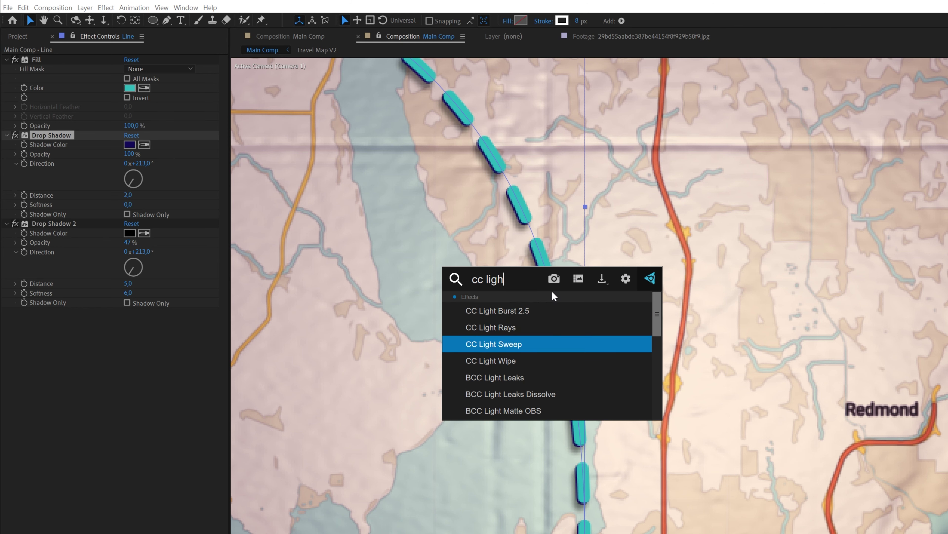
pyautogui.press('Return')
# Place the Light Sweep's center at 1313, 635 beside the curved part of the route and set its direction to 67°.
pyautogui.scroll(-1, 544, 297)
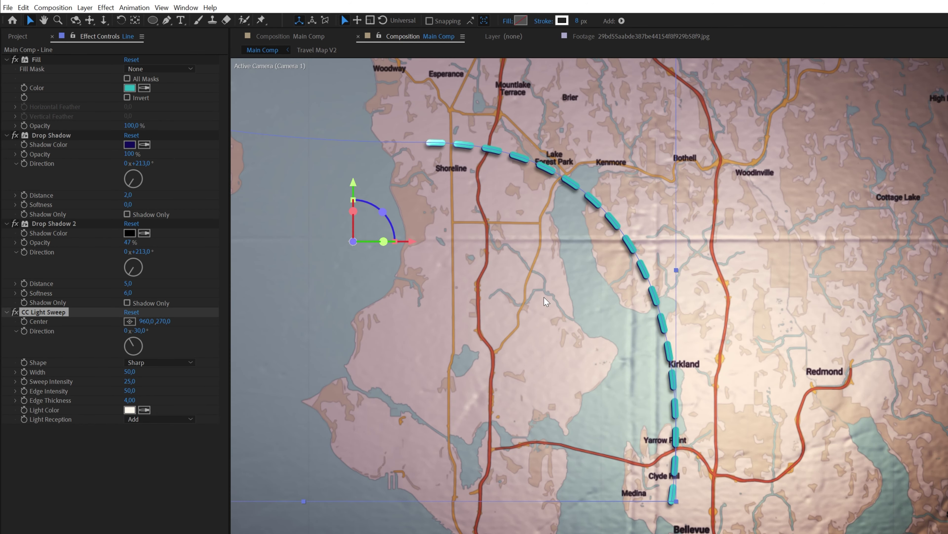
pyautogui.click(129, 321)
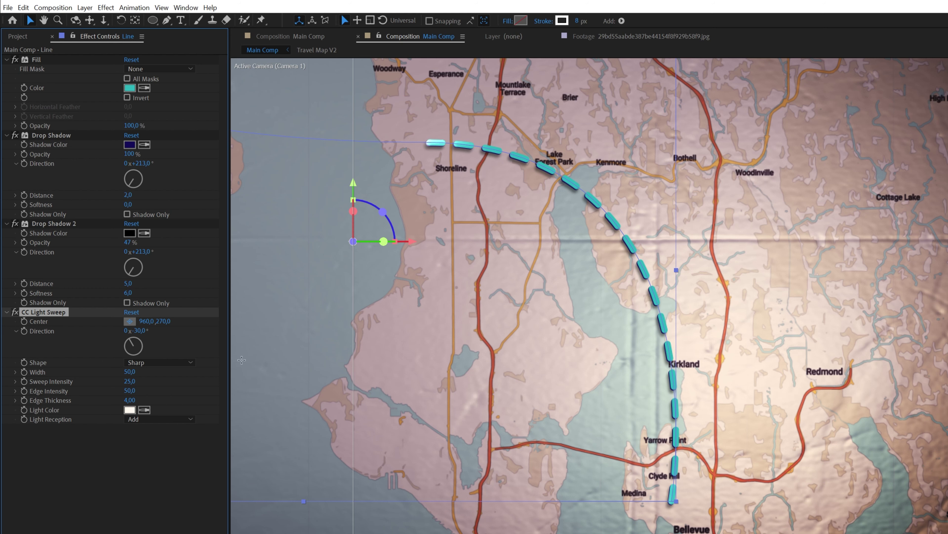
pyautogui.click(615, 311)
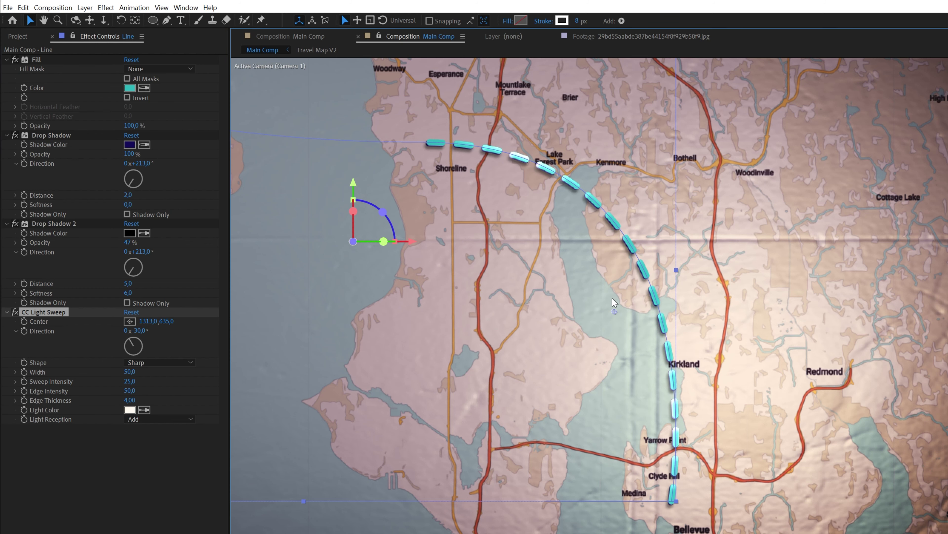
pyautogui.moveTo(131, 347); pyautogui.dragTo(153, 330)
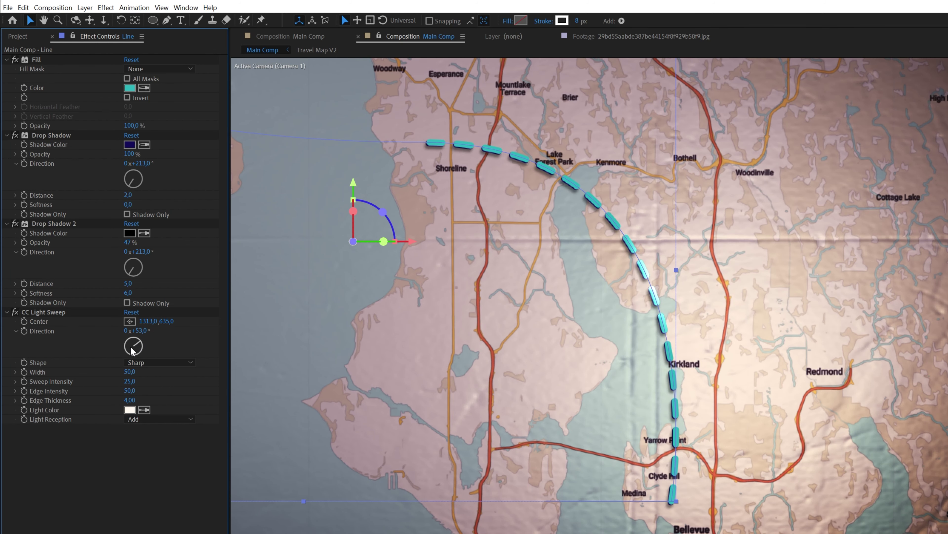
# Set the Light Sweep's edge thickness to 1 and its width to 130.
pyautogui.scroll(1, 613, 305)
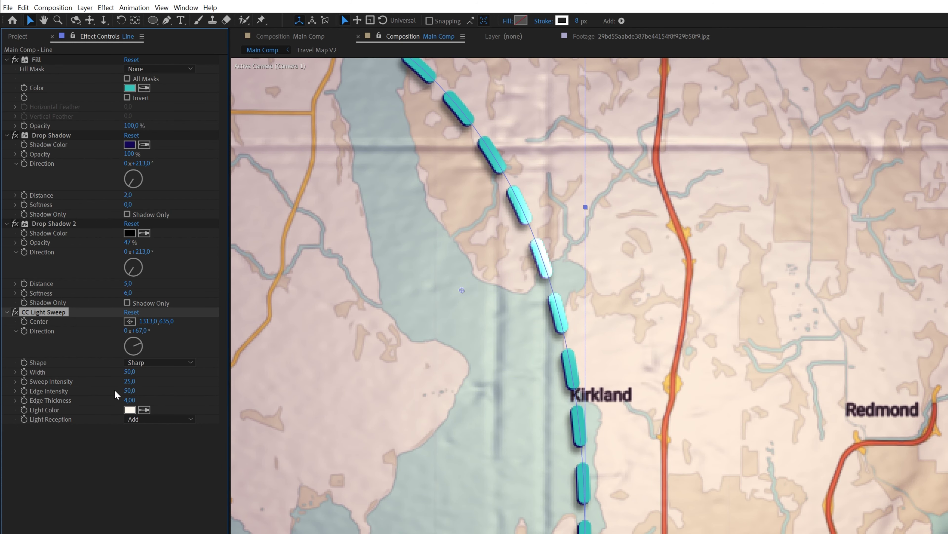
pyautogui.click(130, 400)
pyautogui.write('2')
pyautogui.press('Return')
pyautogui.click(129, 400)
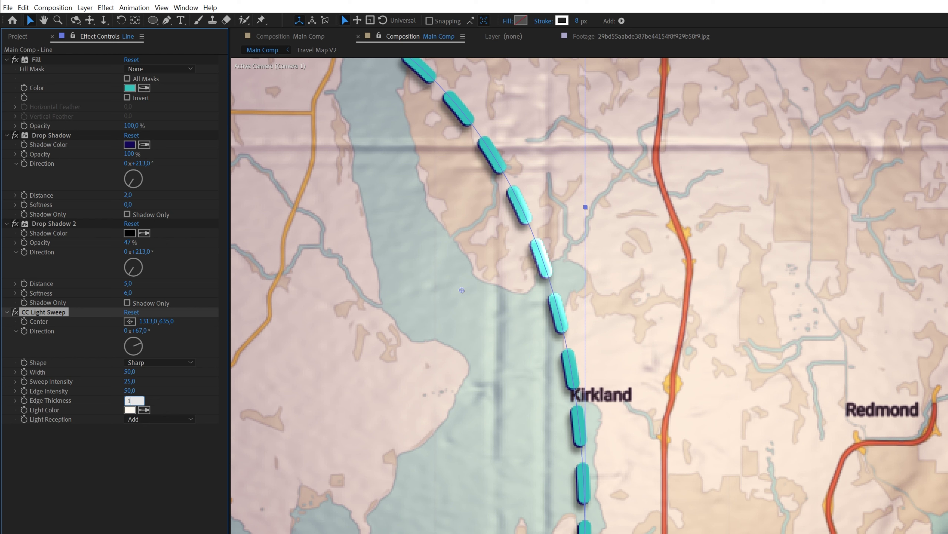
pyautogui.write('1')
pyautogui.press('Return')
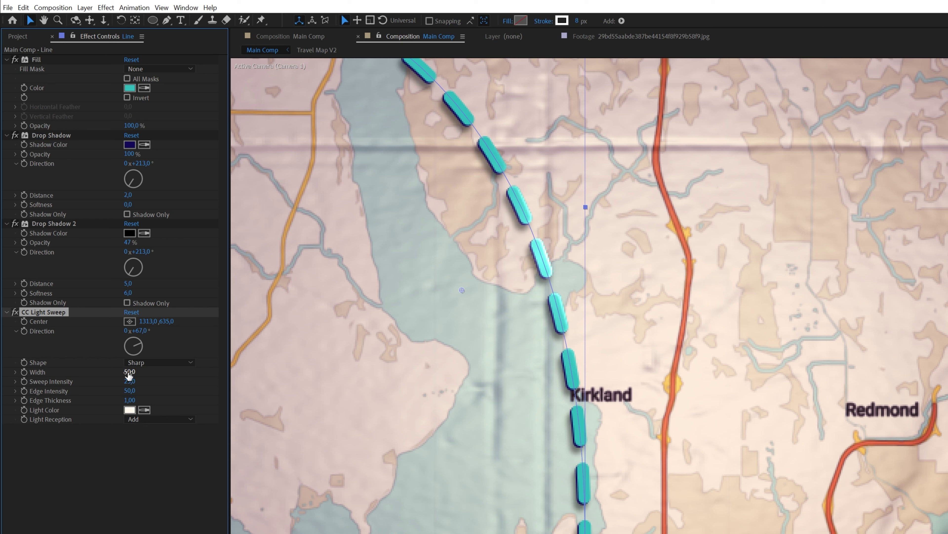
pyautogui.moveTo(130, 371); pyautogui.dragTo(170, 374)
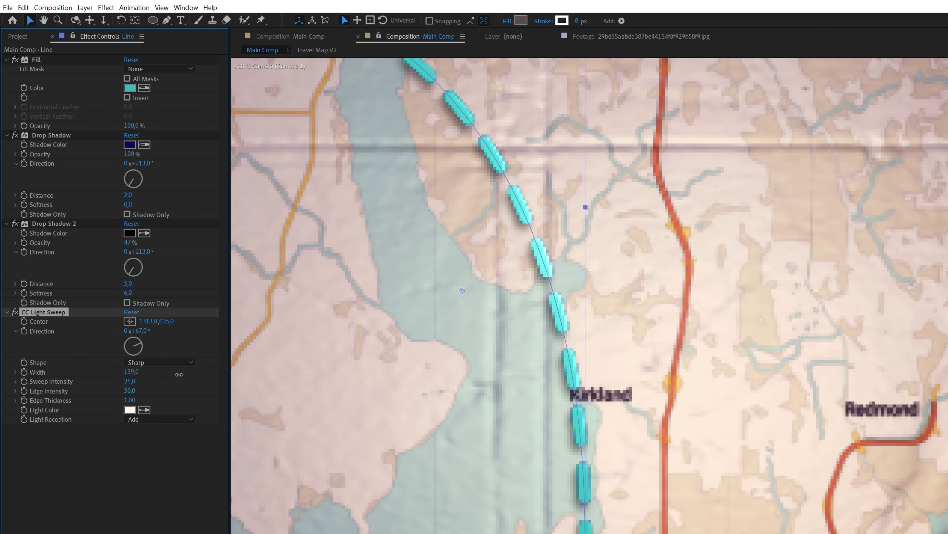
pyautogui.scroll(-1, 392, 378)
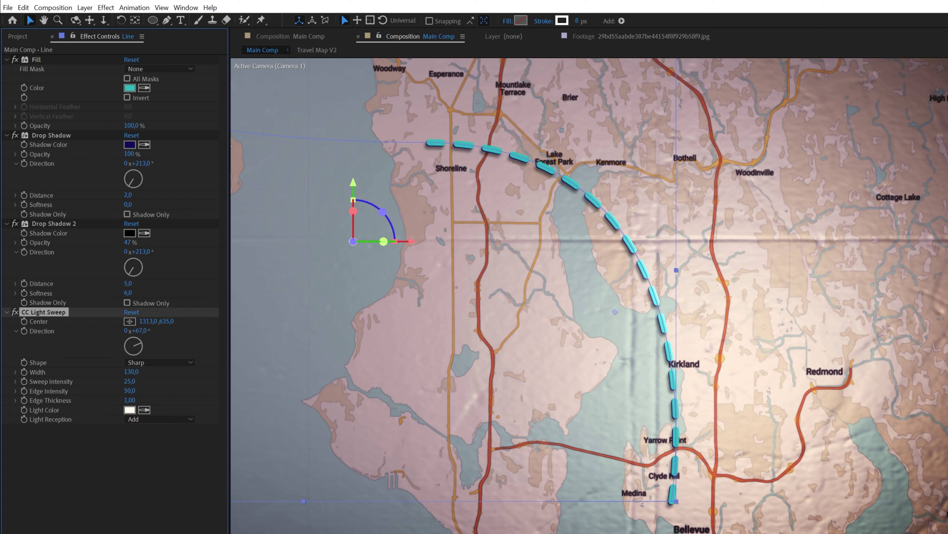
# Deselect everything, review the route line as it extends across the map, and set the current time to 0:00:07:00.
pyautogui.hotkey('ctrl', 'shift', 'a')
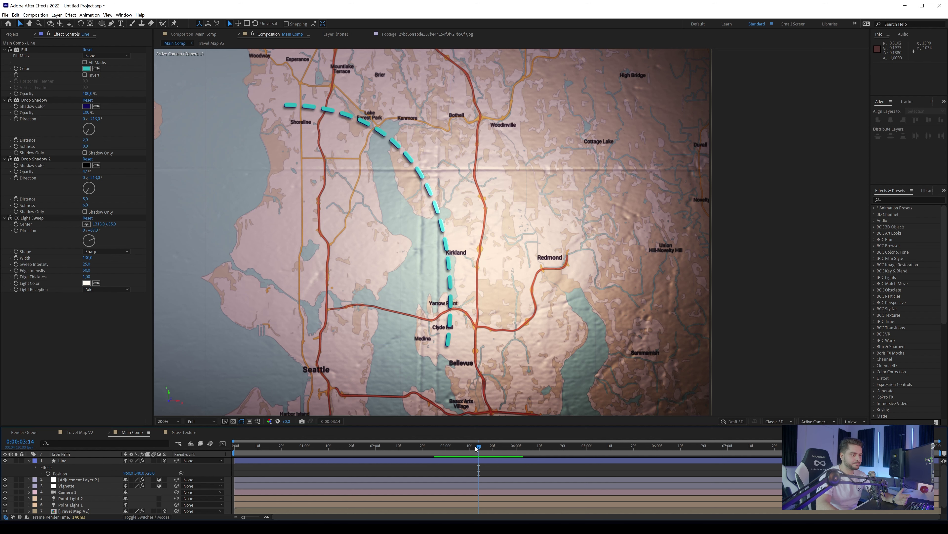
pyautogui.moveTo(475, 445); pyautogui.dragTo(628, 479)
pyautogui.press(',')
pyautogui.moveTo(353, 228); pyautogui.dragTo(383, 258)
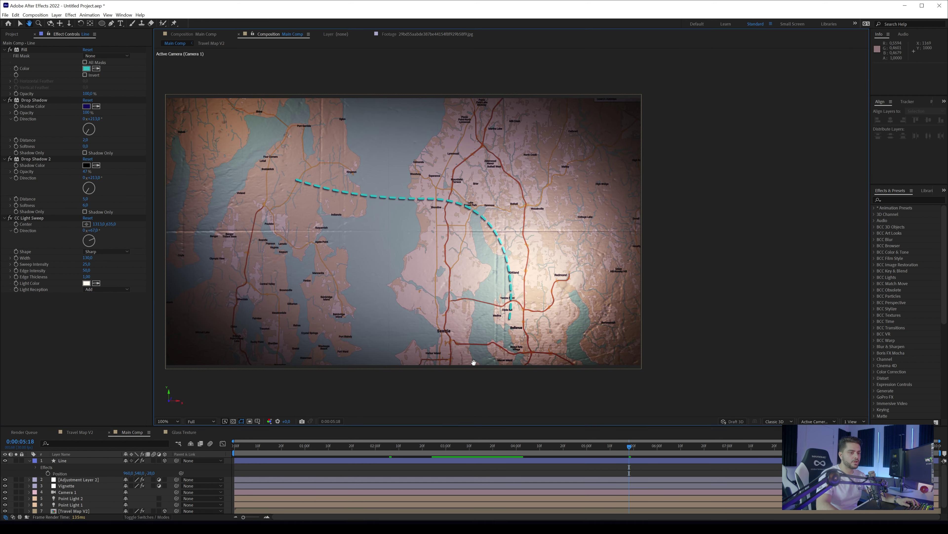
pyautogui.moveTo(629, 465); pyautogui.dragTo(726, 464)
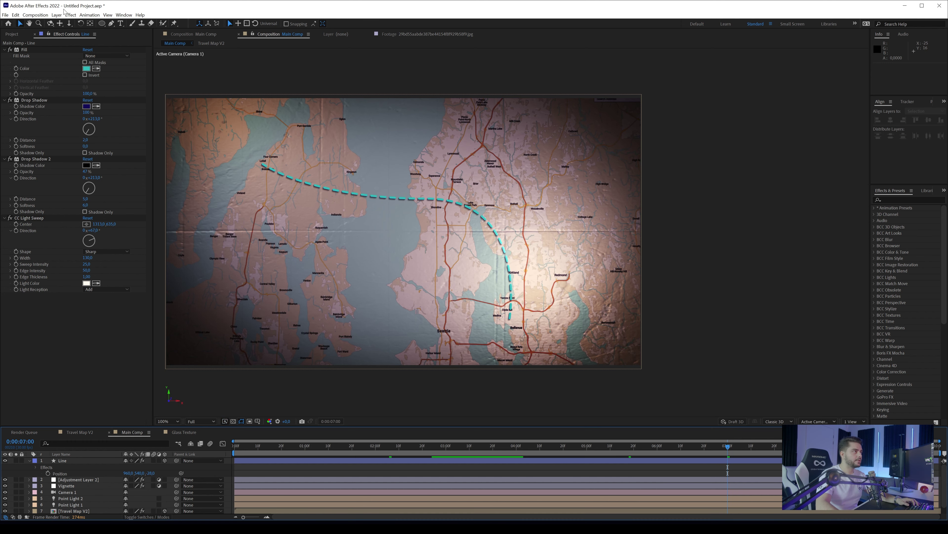
# Draw a small circle over Lofall at the far end of the route, with no stroke and a red fill.
pyautogui.click(102, 23)
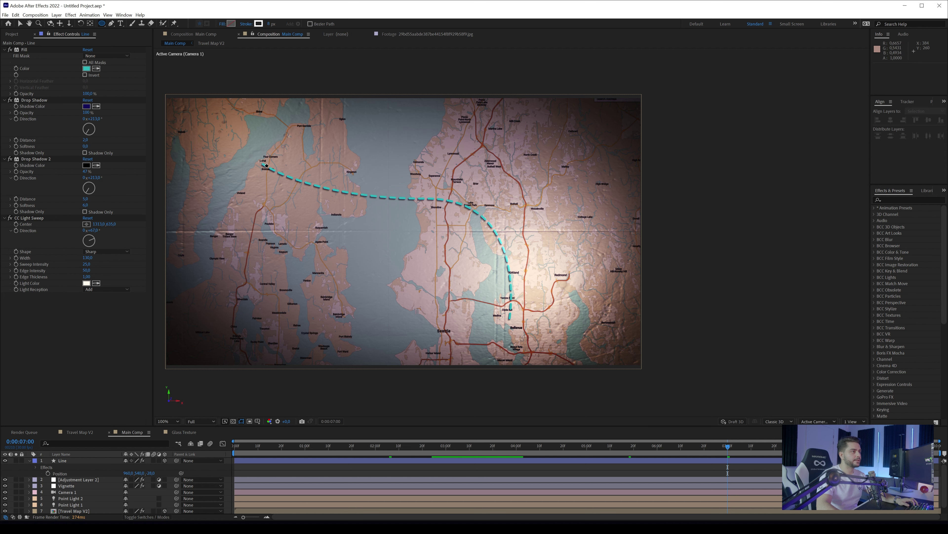
pyautogui.moveTo(262, 161); pyautogui.dragTo(267, 168)
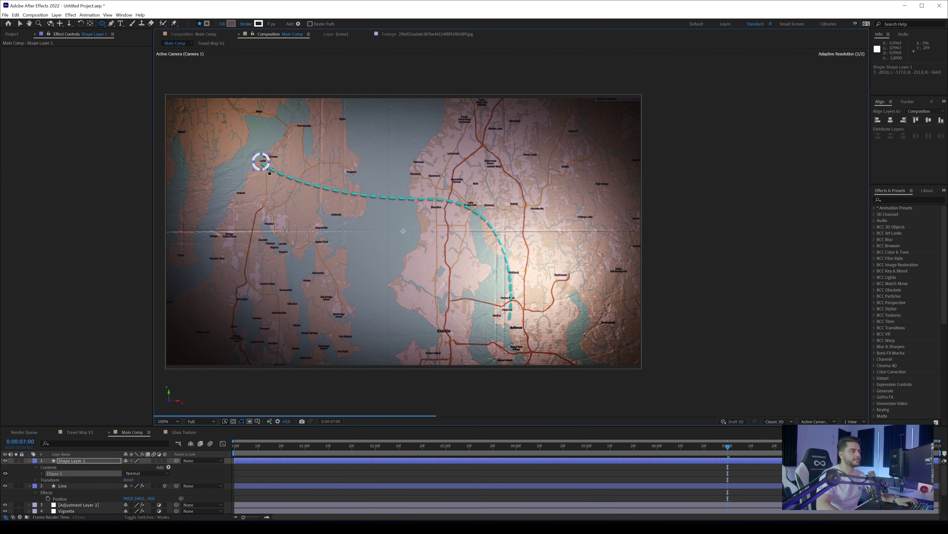
pyautogui.click(245, 24)
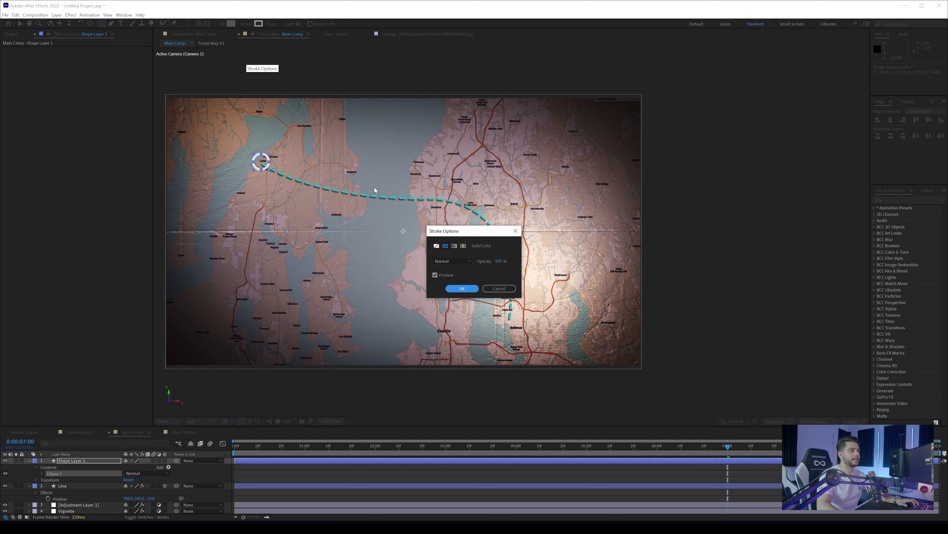
pyautogui.click(436, 246)
pyautogui.click(461, 288)
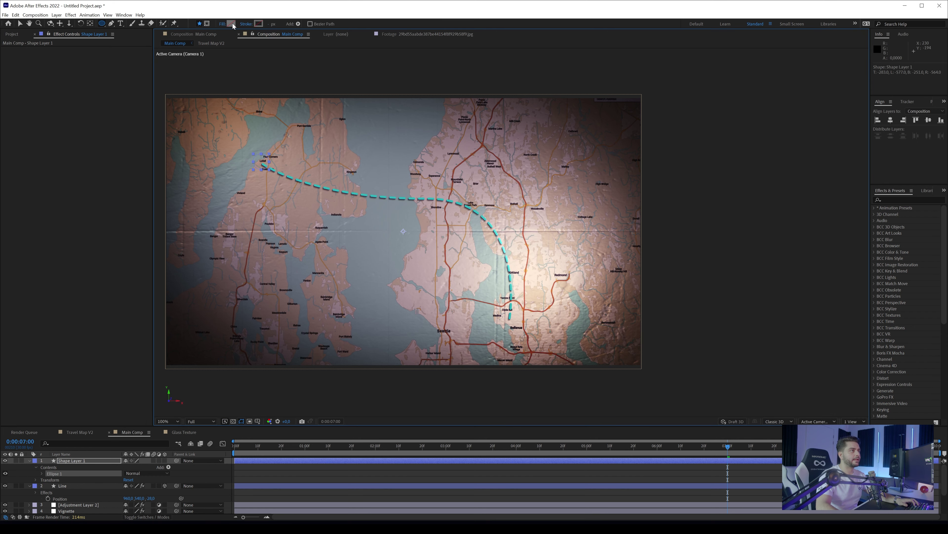
pyautogui.click(231, 23)
pyautogui.click(752, 173)
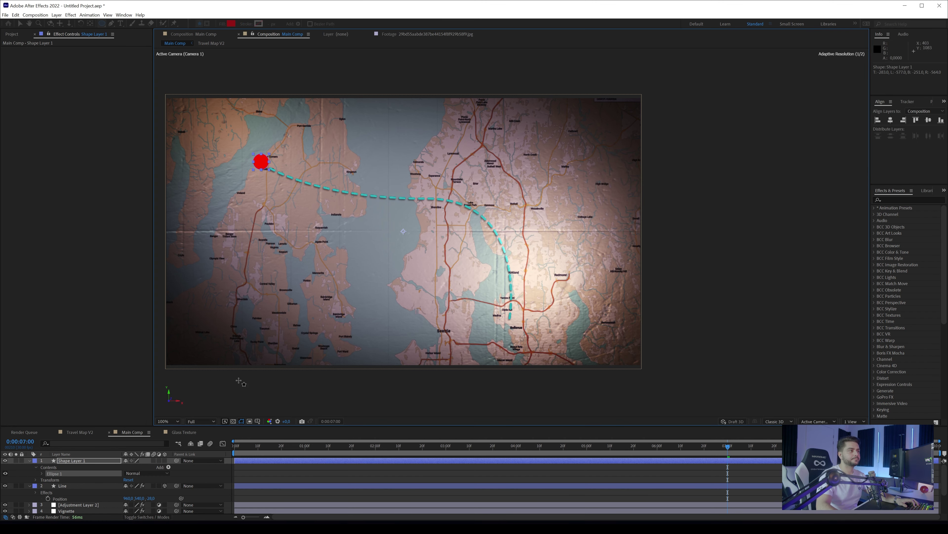
# Copy the Fill, both Drop Shadow and CC Light Sweep effects from the Line layer to the circle's shape layer.
pyautogui.click(61, 485)
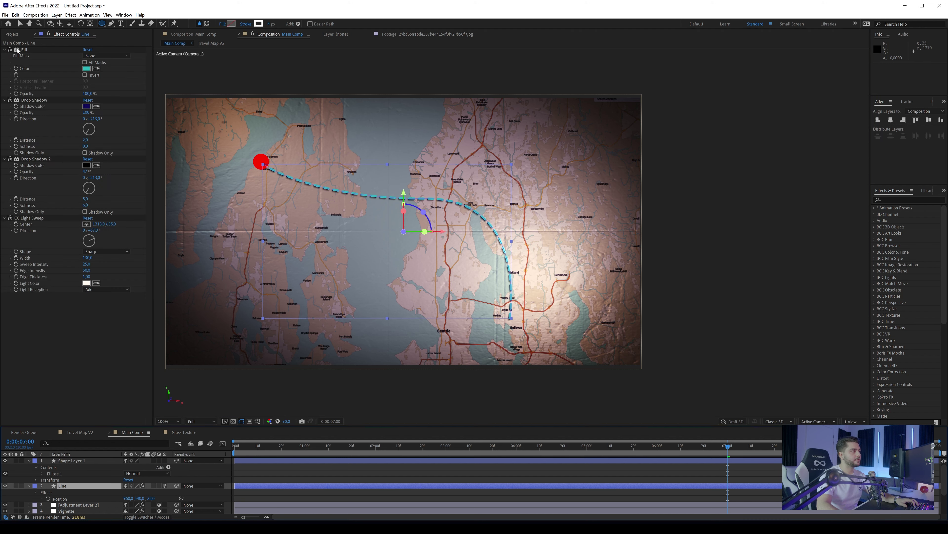
pyautogui.click(37, 50)
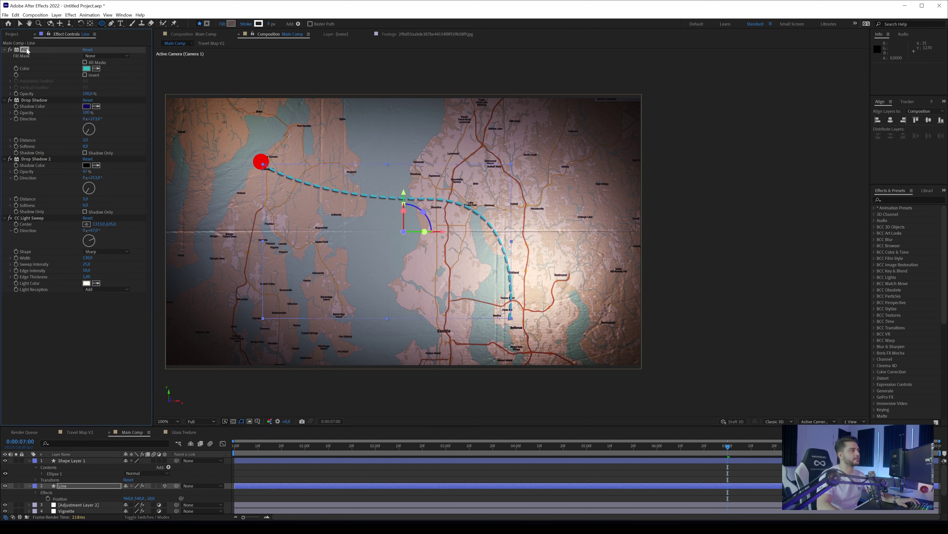
pyautogui.hotkey('ctrl', 'a')
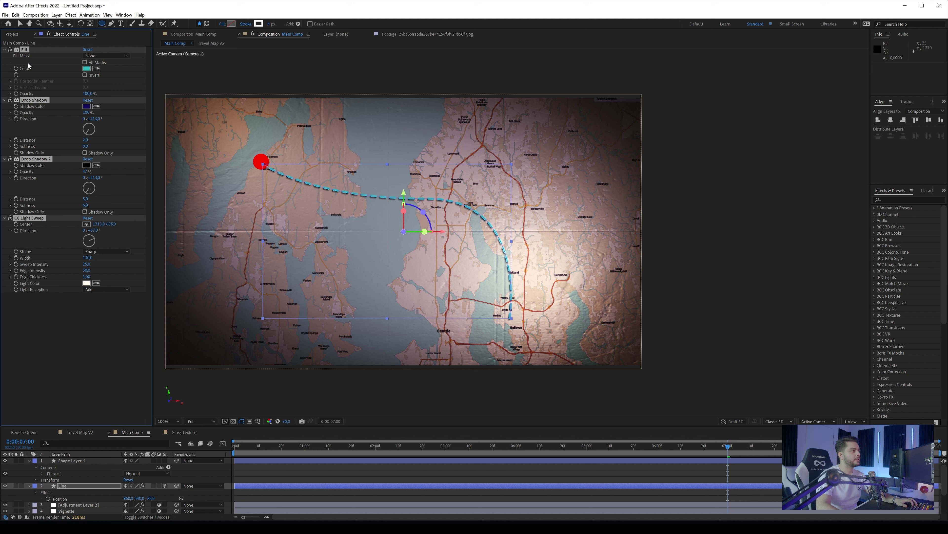
pyautogui.click(72, 461)
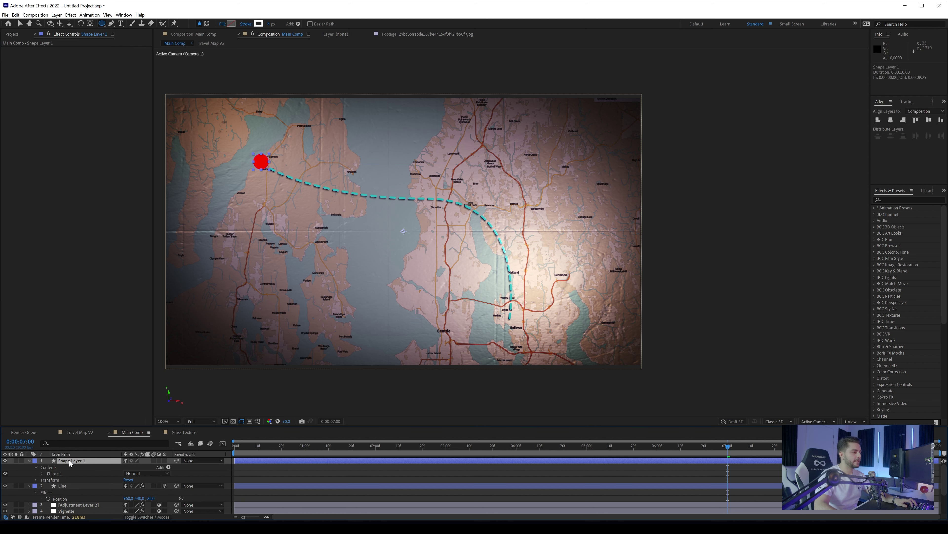
pyautogui.hotkey('ctrl', 'v')
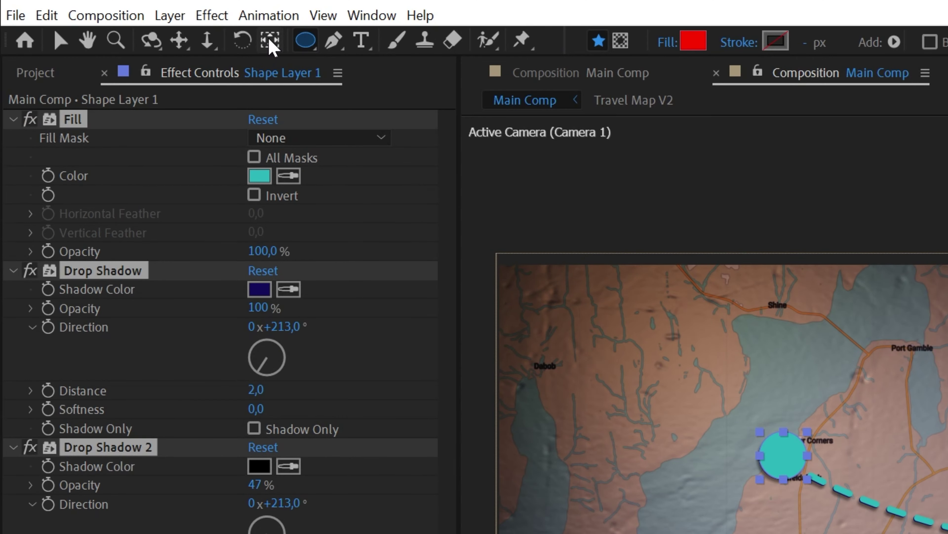
# Move the circle layer's anchor point to the circle's center.
pyautogui.click(270, 40)
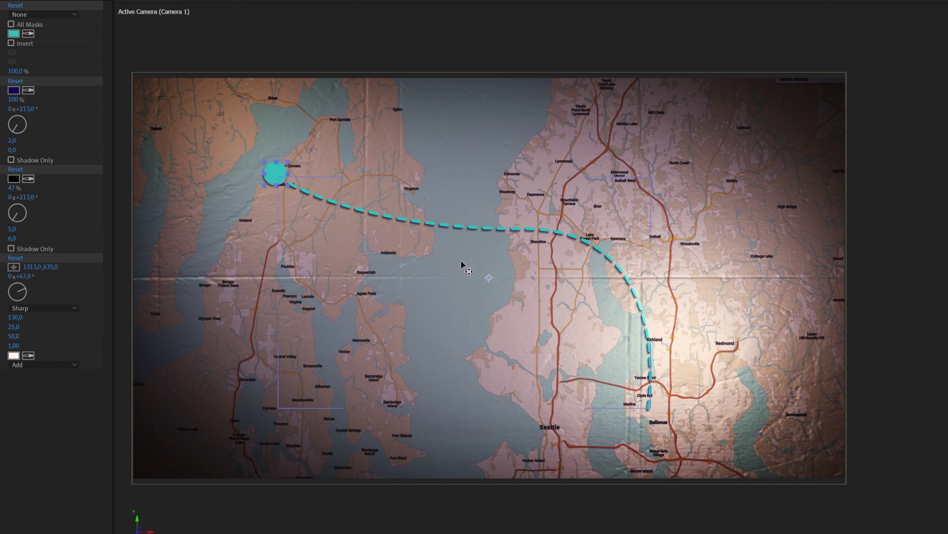
pyautogui.moveTo(489, 278); pyautogui.dragTo(289, 181)
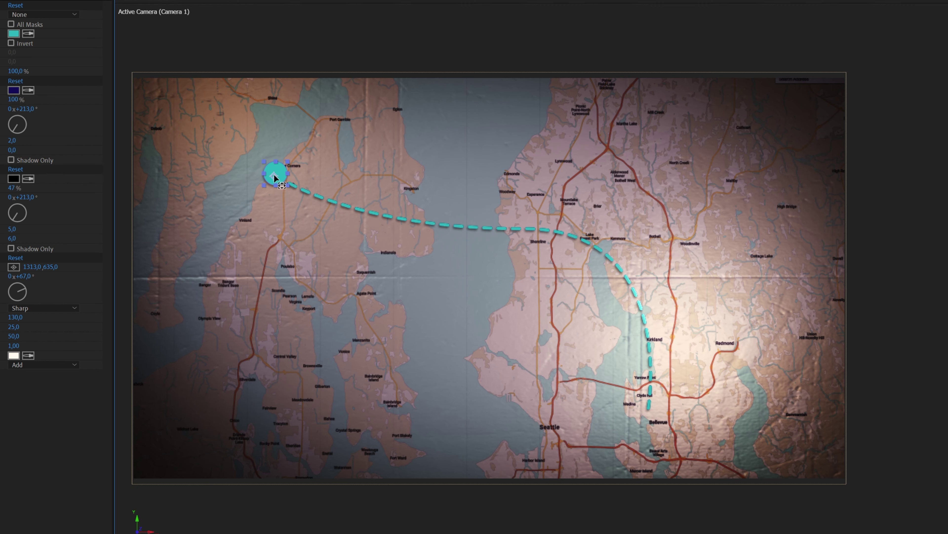
pyautogui.scroll(1, 275, 172)
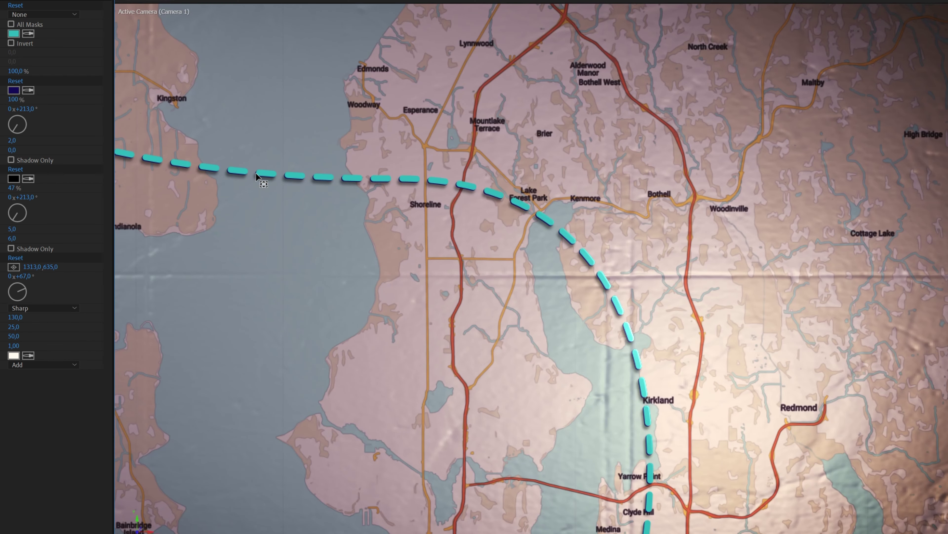
pyautogui.moveTo(189, 150); pyautogui.dragTo(667, 328)
pyautogui.scroll(1, 347, 241)
pyautogui.moveTo(191, 226); pyautogui.dragTo(591, 325)
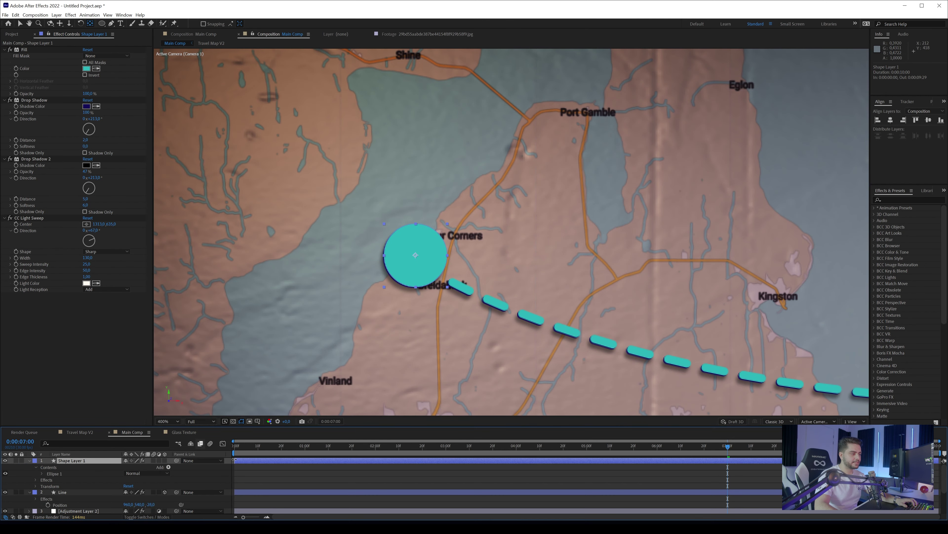
# Trim the circle layer to start at 0:00:07:00 and add a Scale keyframe of 0% there.
pyautogui.moveTo(234, 459); pyautogui.dragTo(728, 460)
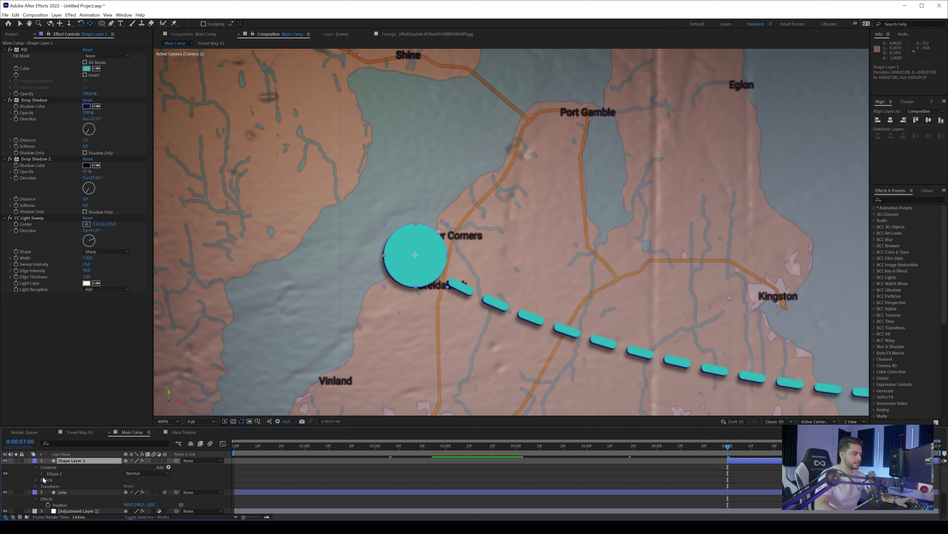
pyautogui.press('s')
pyautogui.click(134, 465)
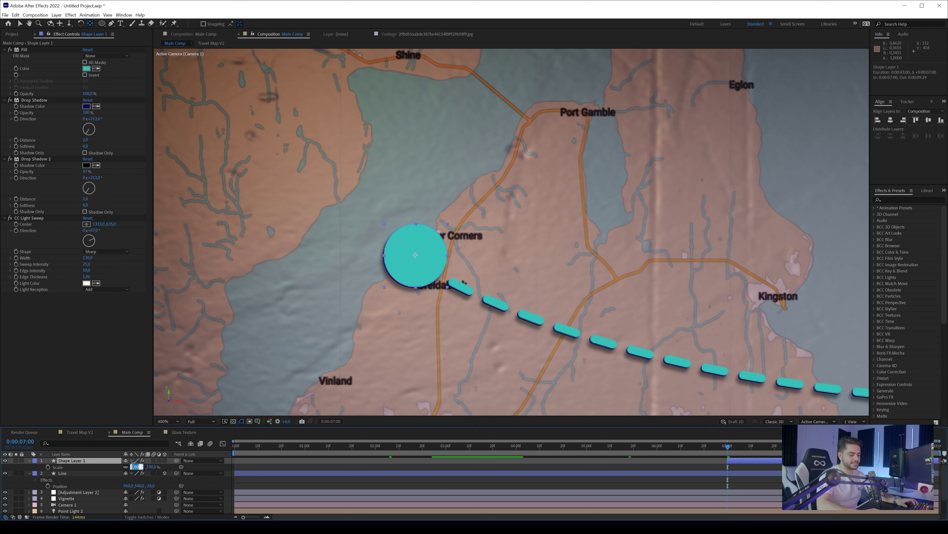
pyautogui.write('0')
pyautogui.press('Return')
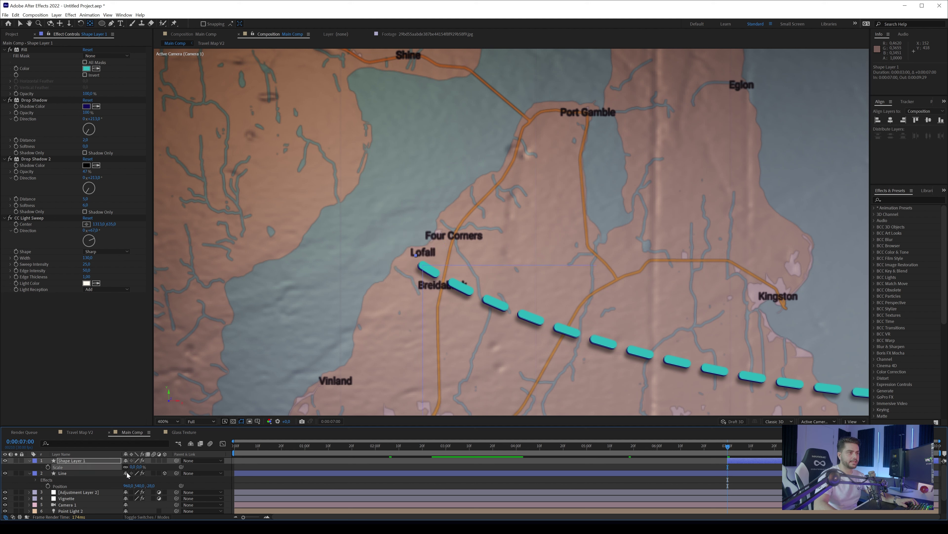
pyautogui.click(48, 467)
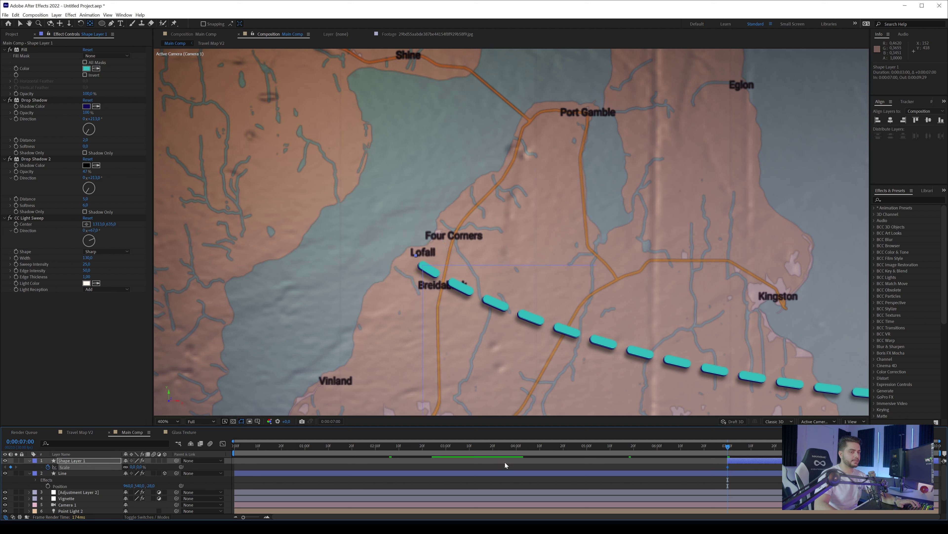
# Add a Scale keyframe of 109% to the circle layer at 0:00:08:00 and apply Easy Ease In to it.
pyautogui.moveTo(730, 451); pyautogui.dragTo(775, 449)
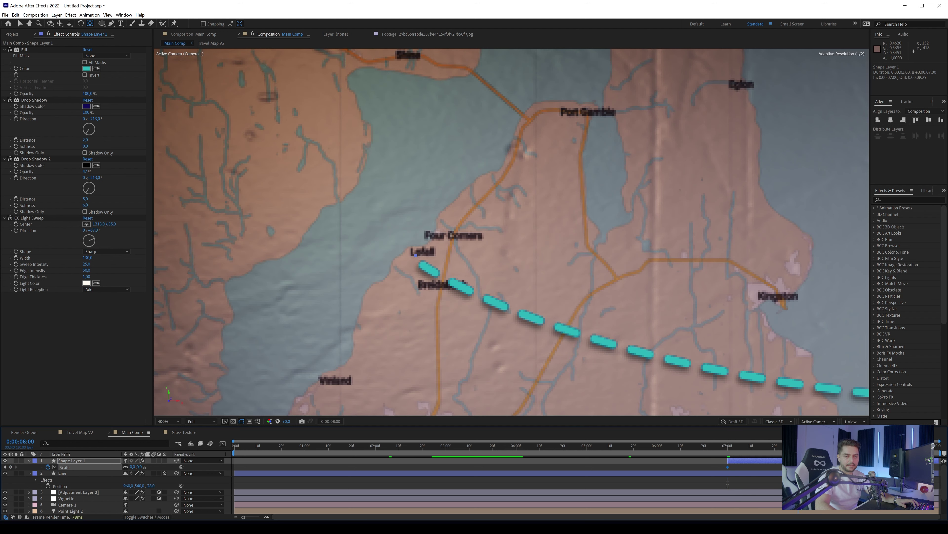
pyautogui.moveTo(133, 466); pyautogui.dragTo(176, 466)
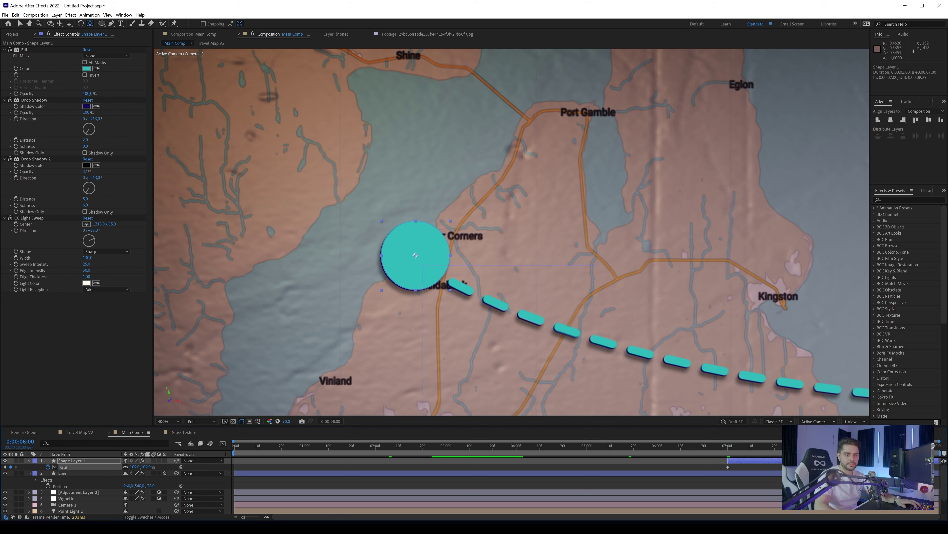
pyautogui.rightClick(798, 467)
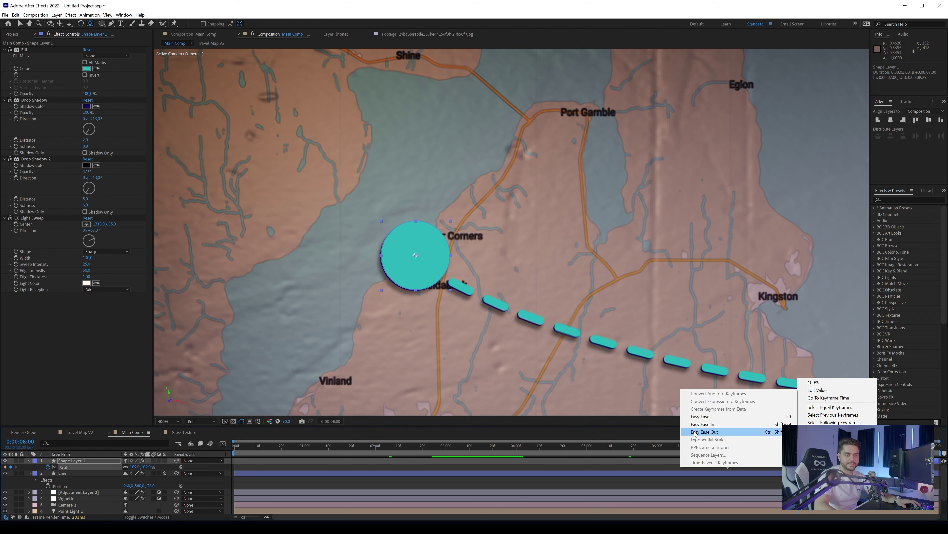
pyautogui.click(698, 424)
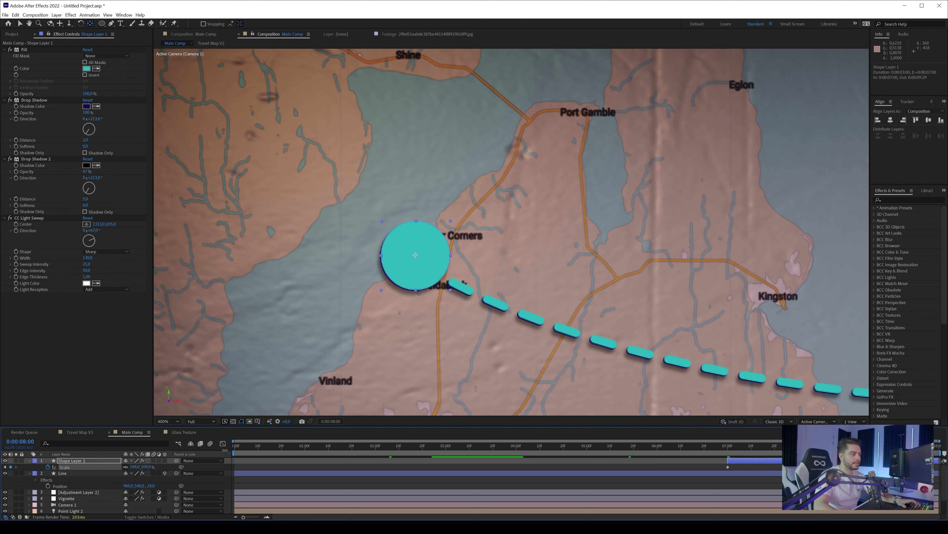
# Reshape the circle's Scale speed curve in the Graph Editor so it grows fast at first and slows down gradually.
pyautogui.click(223, 444)
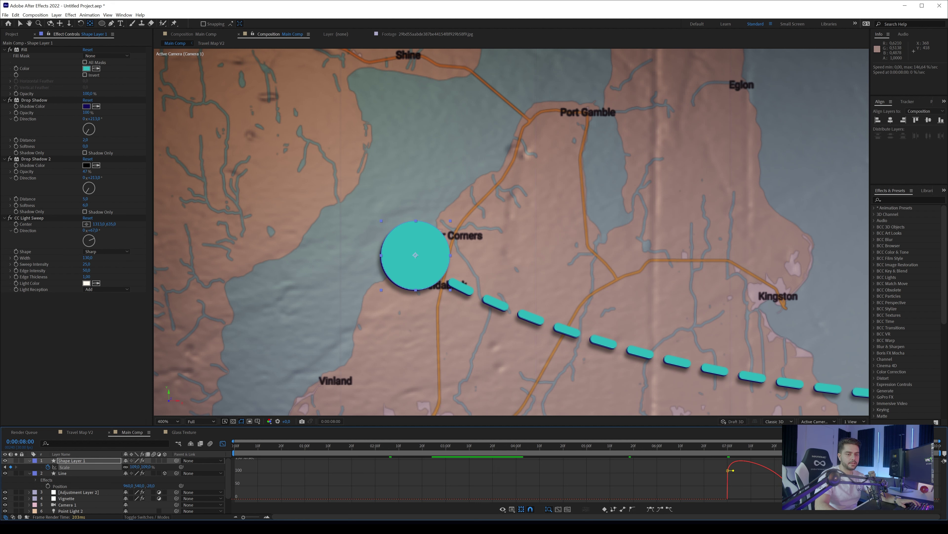
pyautogui.moveTo(786, 498); pyautogui.dragTo(773, 499)
pyautogui.click(512, 509)
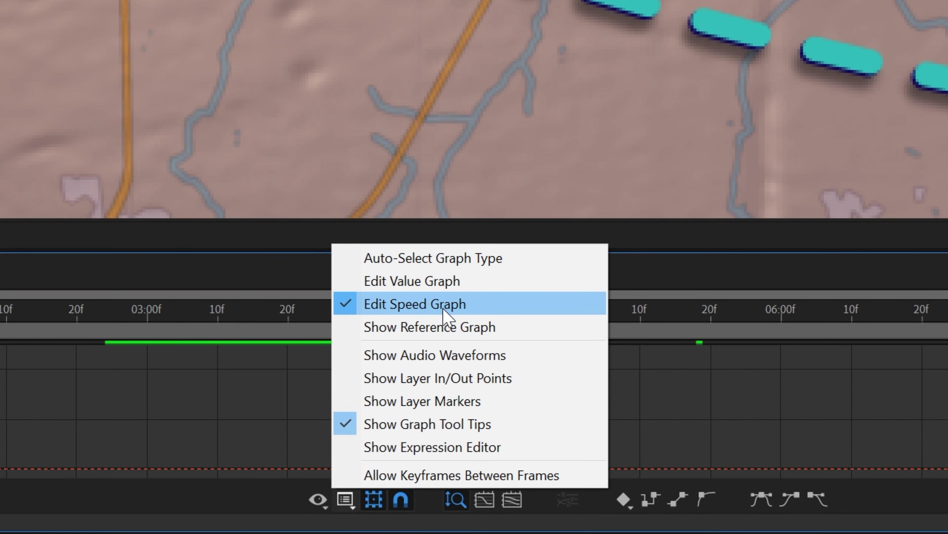
pyautogui.click(430, 283)
pyautogui.hotkey('shift', 'F3')
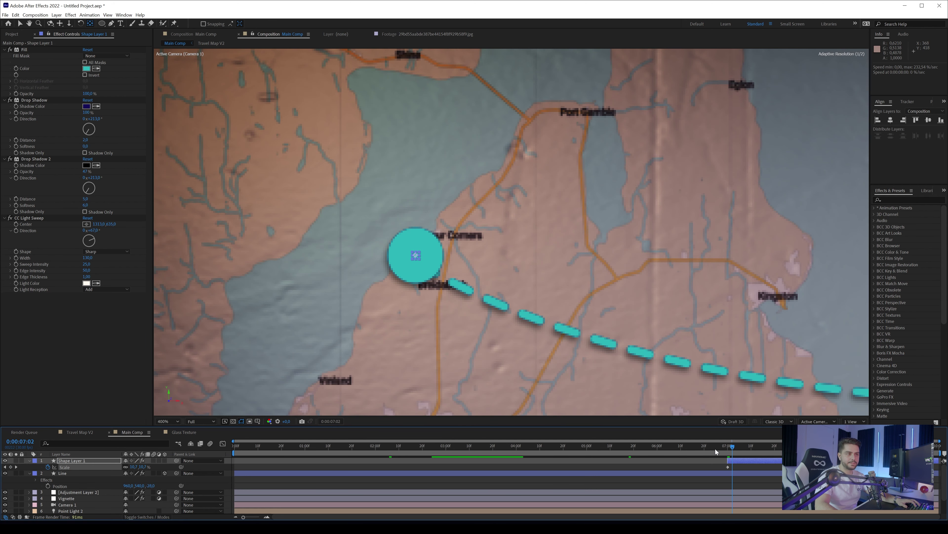
# Shift the circle layer to start at 0:00:06:23 and play back the animation with the whole composition in view.
pyautogui.moveTo(716, 451); pyautogui.dragTo(667, 453)
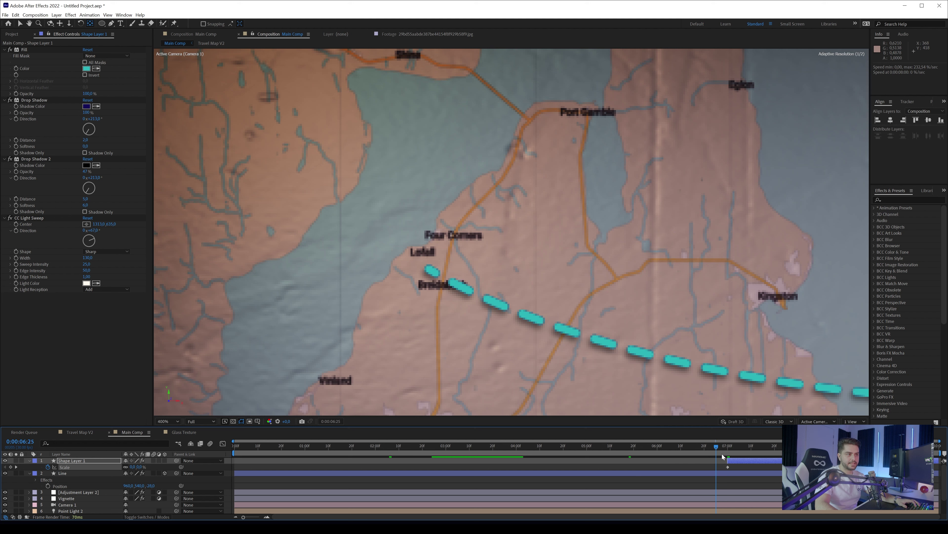
pyautogui.moveTo(724, 457); pyautogui.dragTo(675, 449)
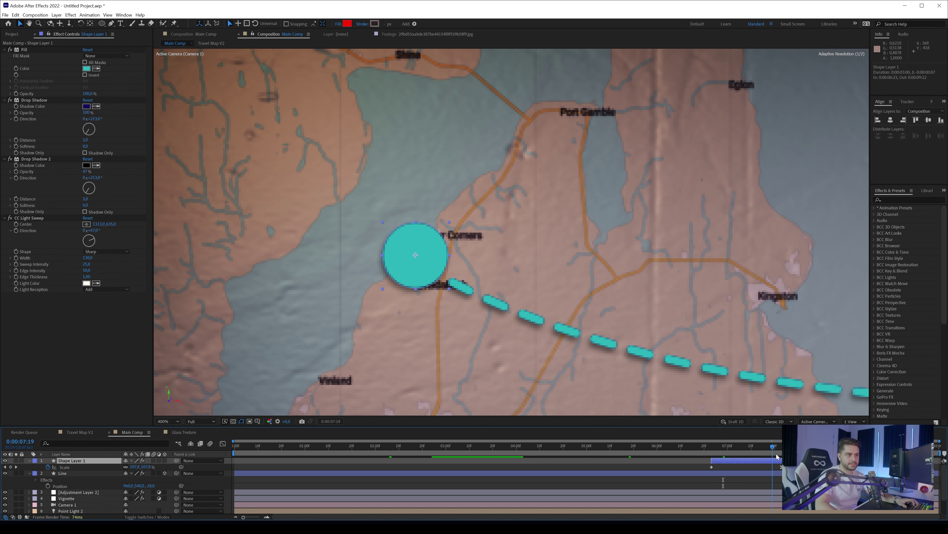
pyautogui.scroll(-2, 726, 388)
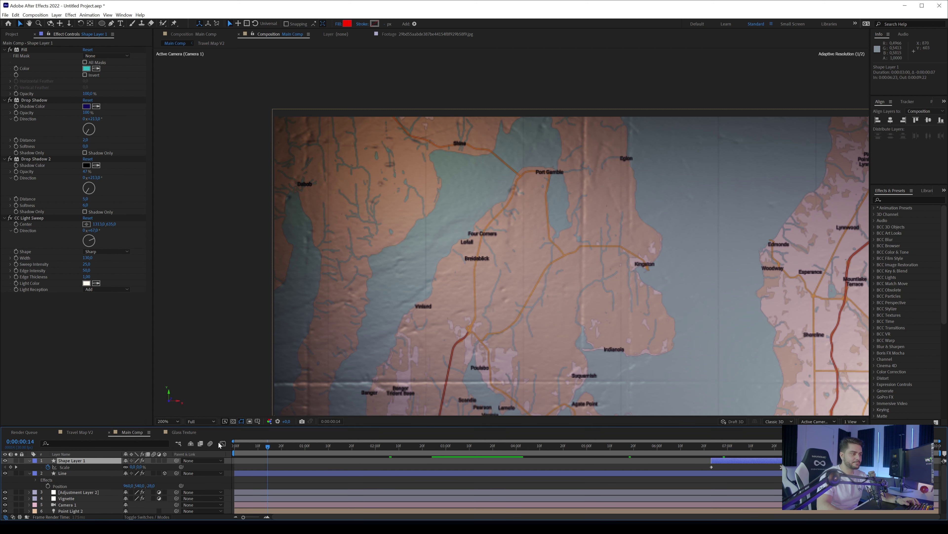
pyautogui.press('space')
pyautogui.click(168, 421)
pyautogui.click(175, 301)
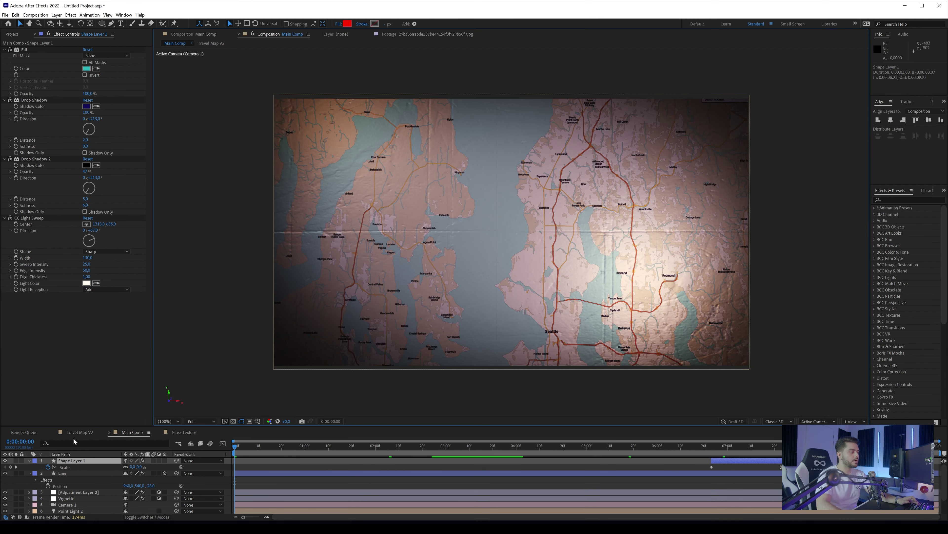
# Collapse the open layer properties and save the project as AE_Map_travel.
pyautogui.click(30, 461)
pyautogui.click(29, 466)
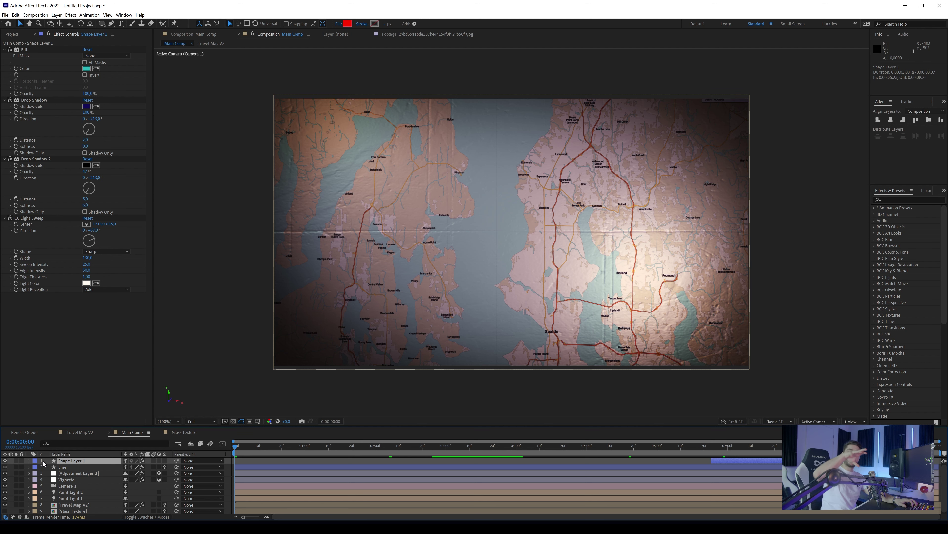
pyautogui.hotkey('ctrl', 's')
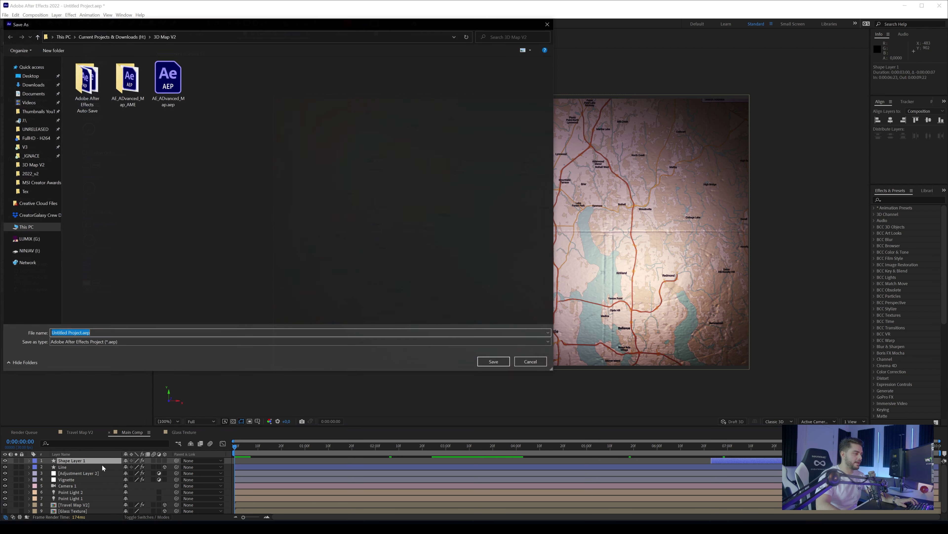
pyautogui.write('AE_Map_travel')
pyautogui.press('Return')
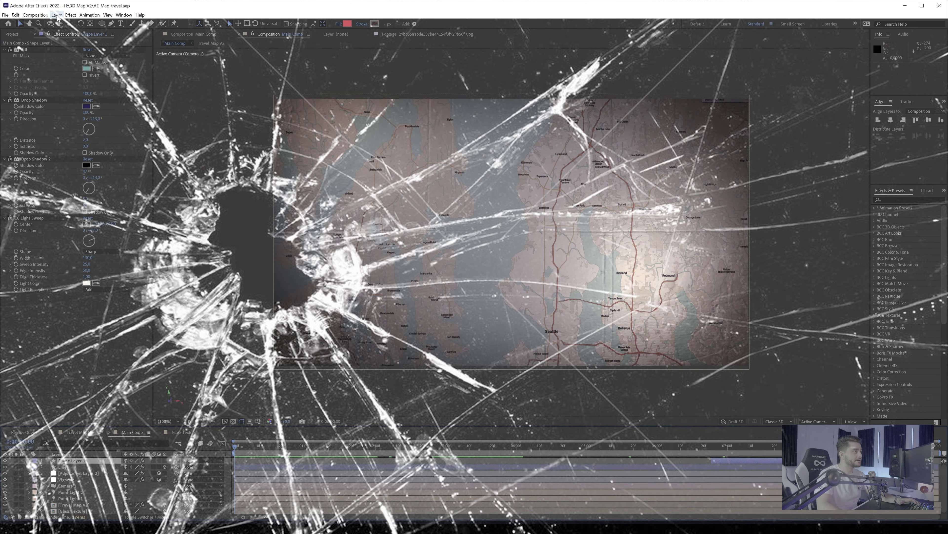
# Create a null object, place Camera 1 above it at the top of the layer stack, and parent the camera to the null.
pyautogui.click(57, 15)
pyautogui.moveTo(66, 24)
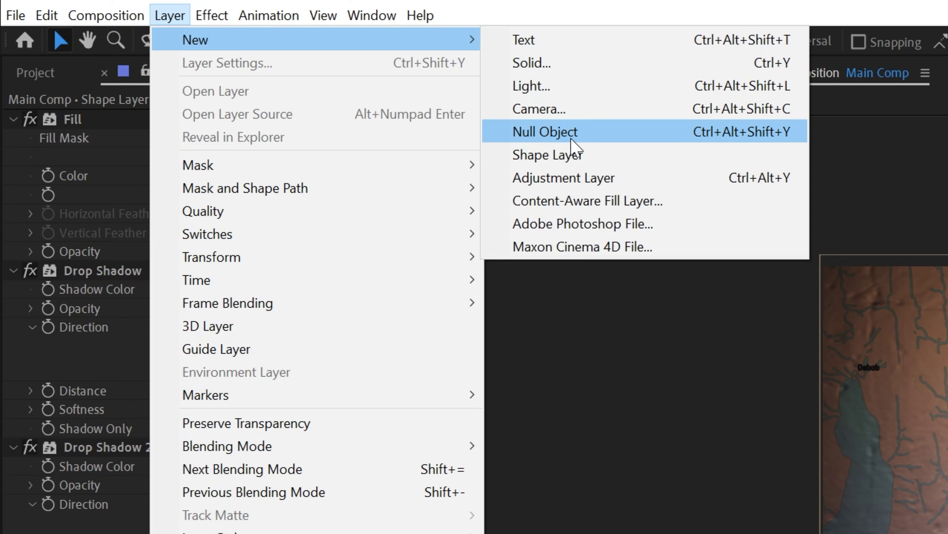
pyautogui.click(541, 135)
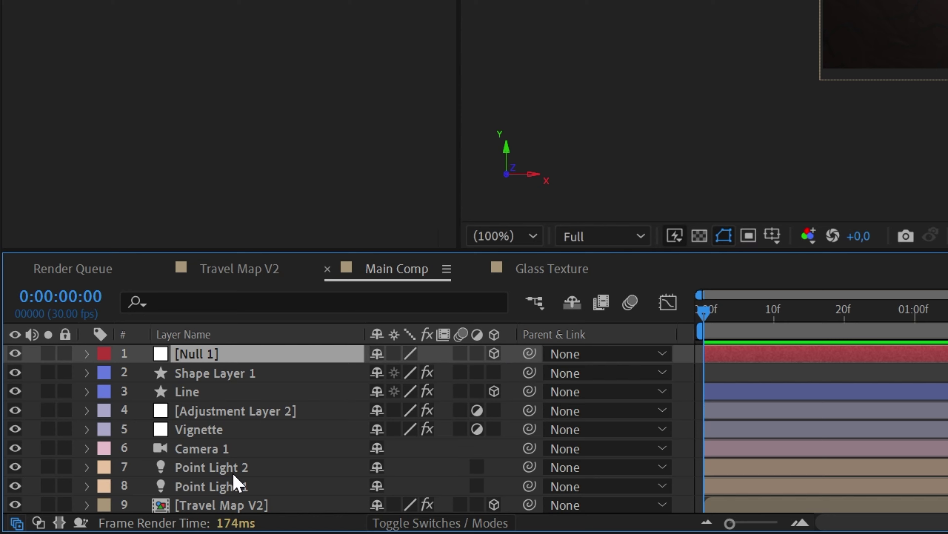
pyautogui.moveTo(207, 458); pyautogui.dragTo(219, 353)
pyautogui.moveTo(524, 355); pyautogui.dragTo(230, 374)
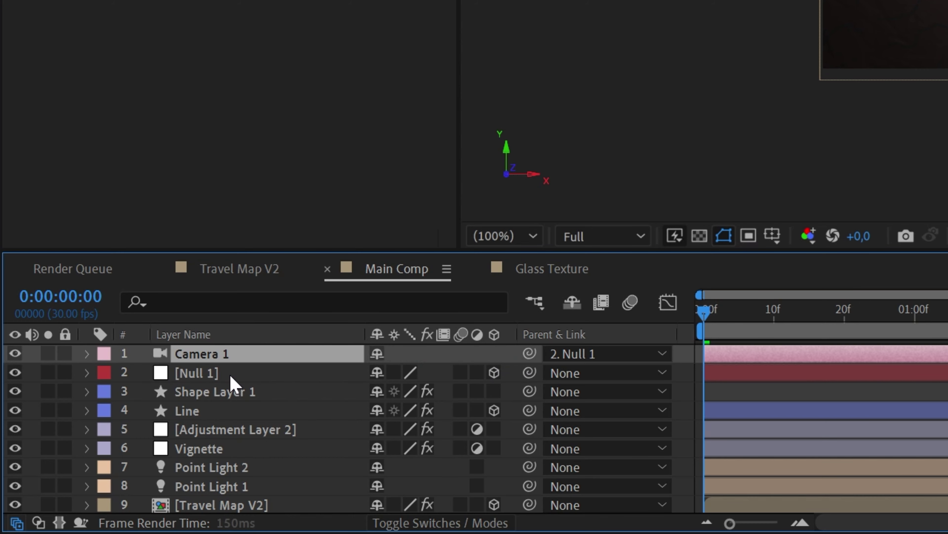
# Add a Position keyframe to the null at 0:00:00:00 and adjust X, Y and Z to frame Clyde Hill and Bellevue closely.
pyautogui.click(229, 375)
pyautogui.press('p')
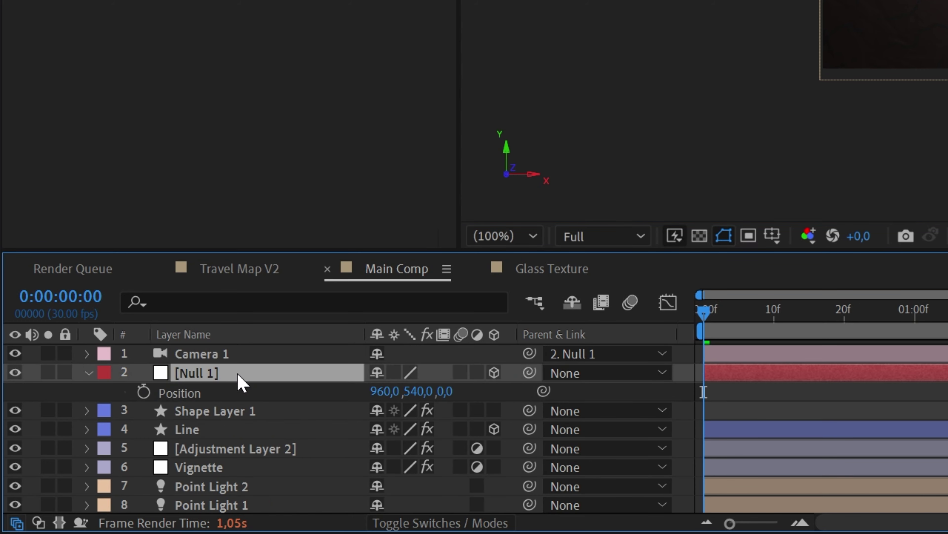
pyautogui.click(143, 392)
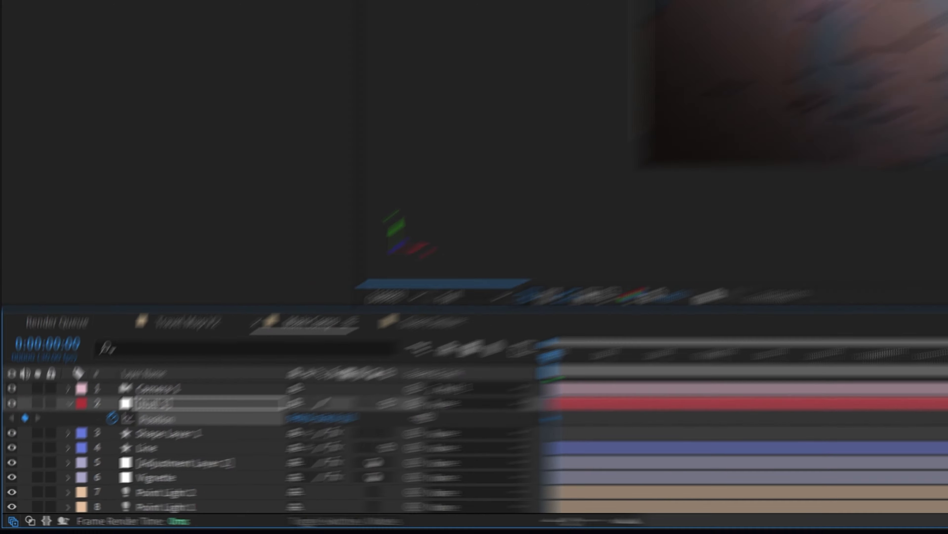
pyautogui.moveTo(327, 418); pyautogui.dragTo(244, 417)
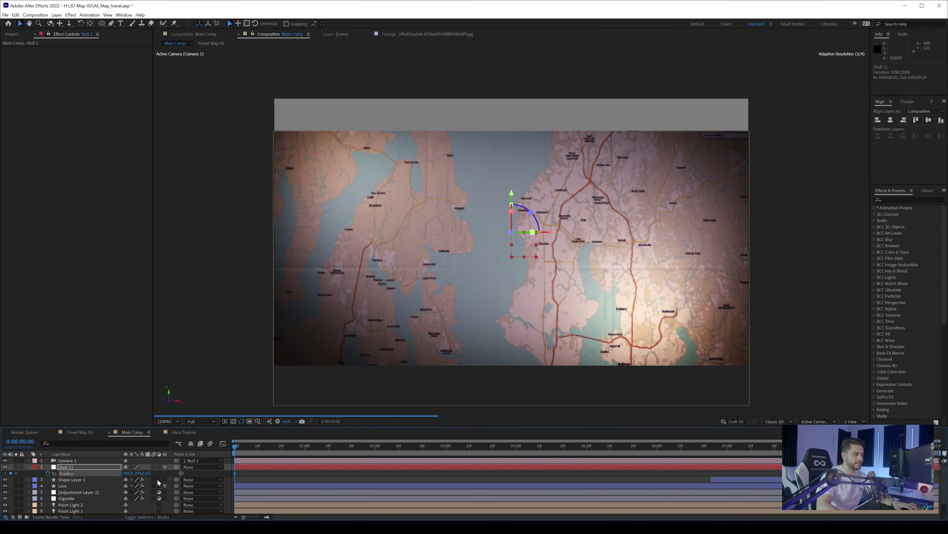
pyautogui.moveTo(143, 473); pyautogui.dragTo(284, 452)
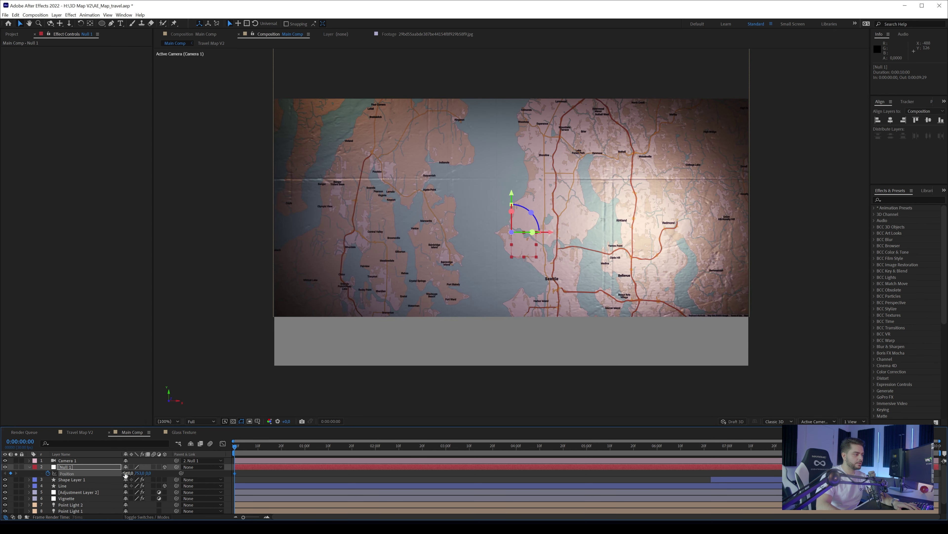
pyautogui.moveTo(126, 473); pyautogui.dragTo(251, 472)
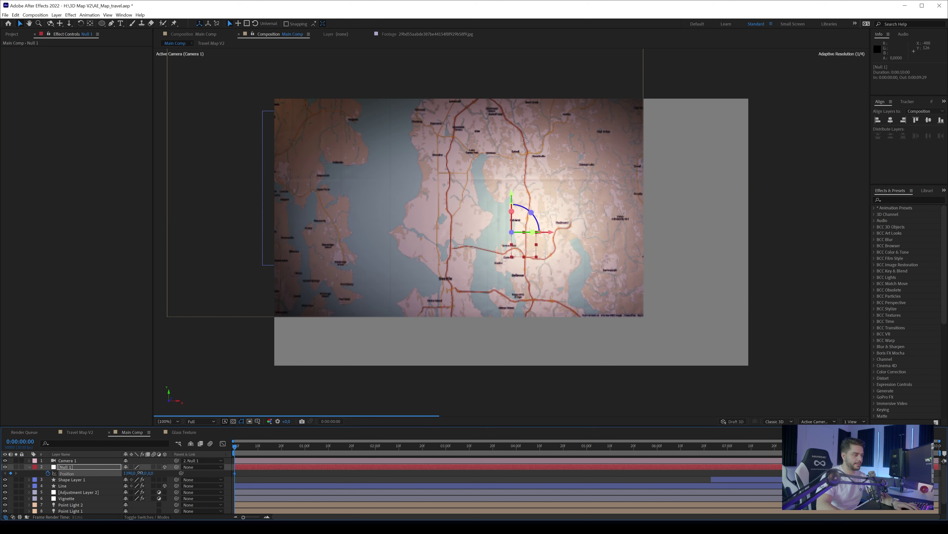
pyautogui.moveTo(140, 472); pyautogui.dragTo(176, 477)
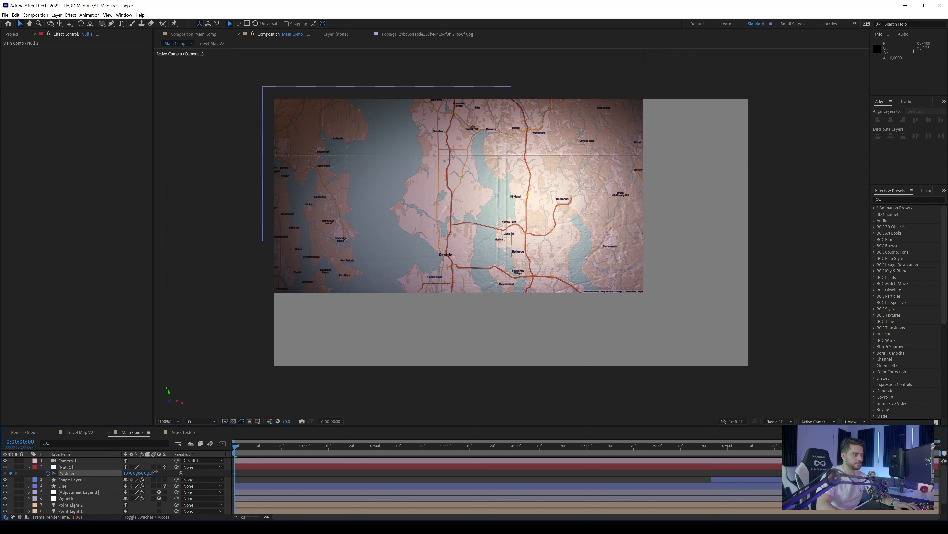
pyautogui.moveTo(278, 460); pyautogui.dragTo(508, 440)
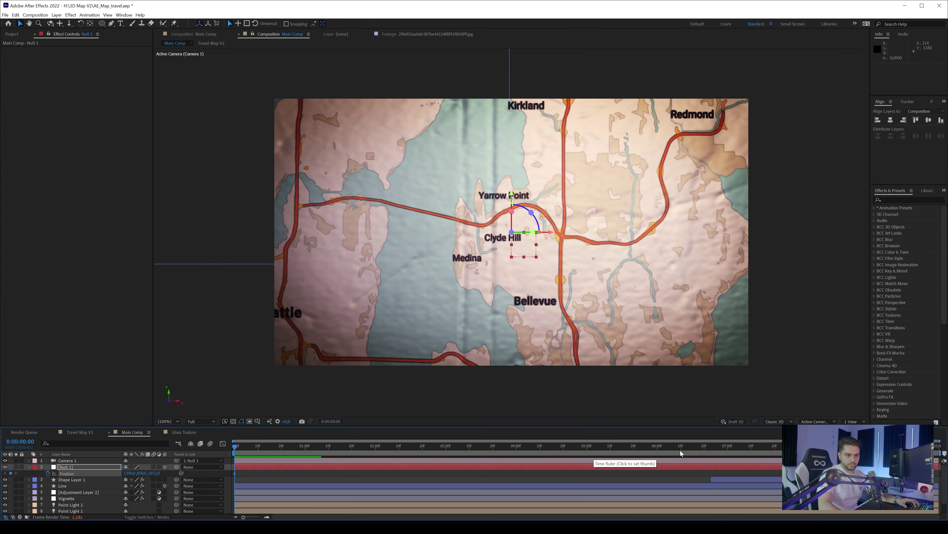
# At 0:00:07:00, keyframe the null's X and Y position so the camera frames the route's end near Lofall.
pyautogui.click(726, 451)
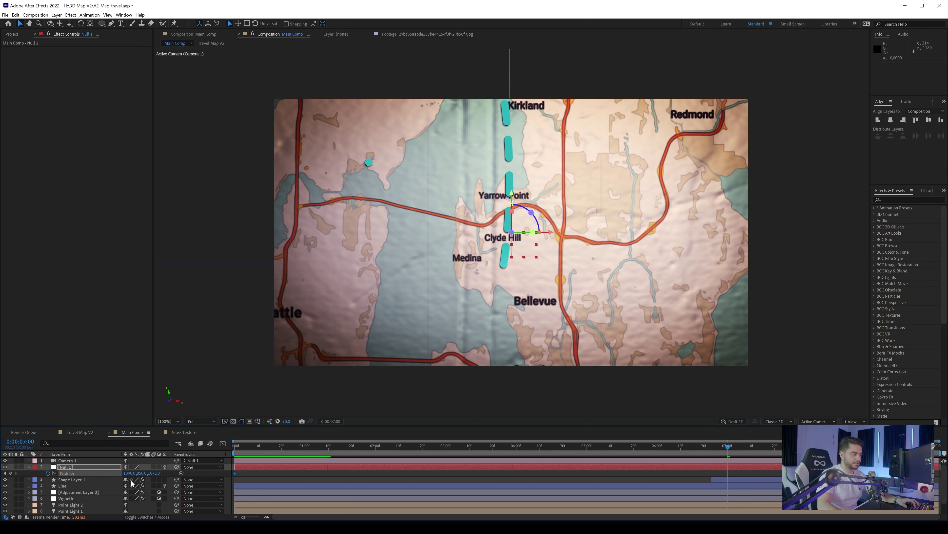
pyautogui.moveTo(131, 475); pyautogui.dragTo(99, 480)
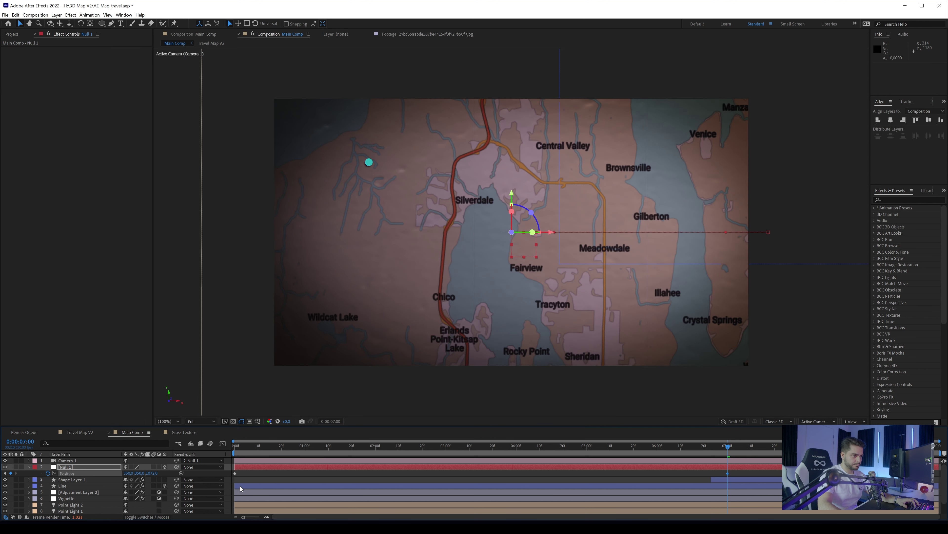
pyautogui.click(232, 487)
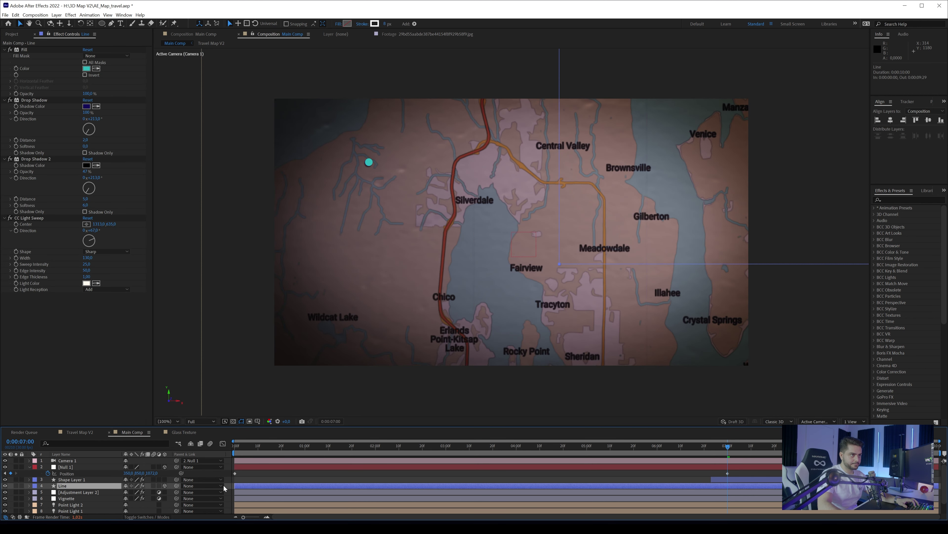
pyautogui.moveTo(141, 474); pyautogui.dragTo(113, 480)
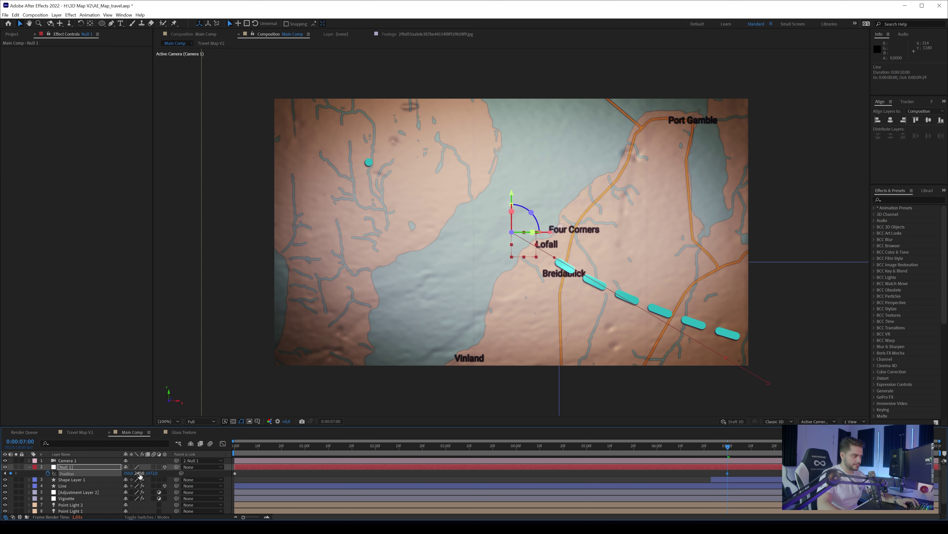
pyautogui.moveTo(140, 475)
pyautogui.mouseDown()
pyautogui.moveTo(131, 474)
pyautogui.moveTo(156, 477)
pyautogui.mouseUp()
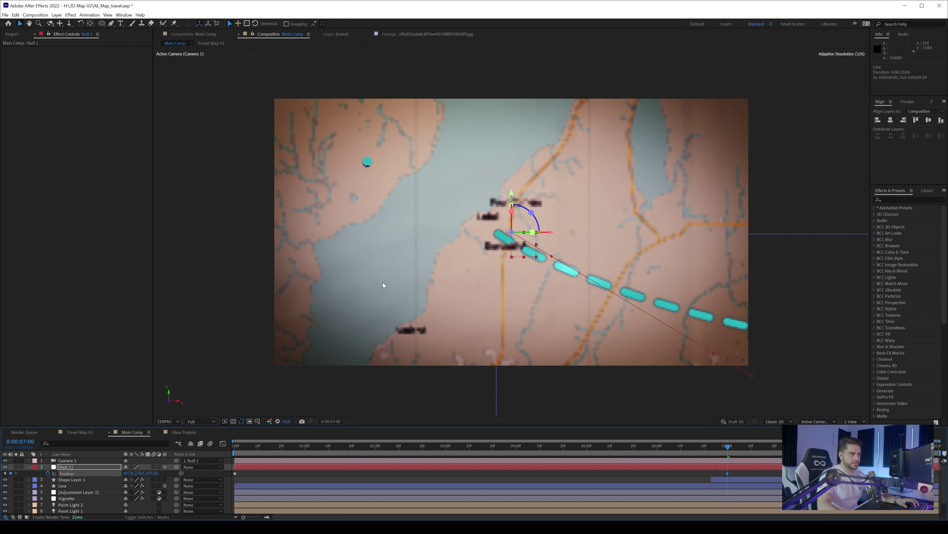
# Trim the start of the circle layer to 0:00:07:00 and make the circle a 3D layer.
pyautogui.click(76, 481)
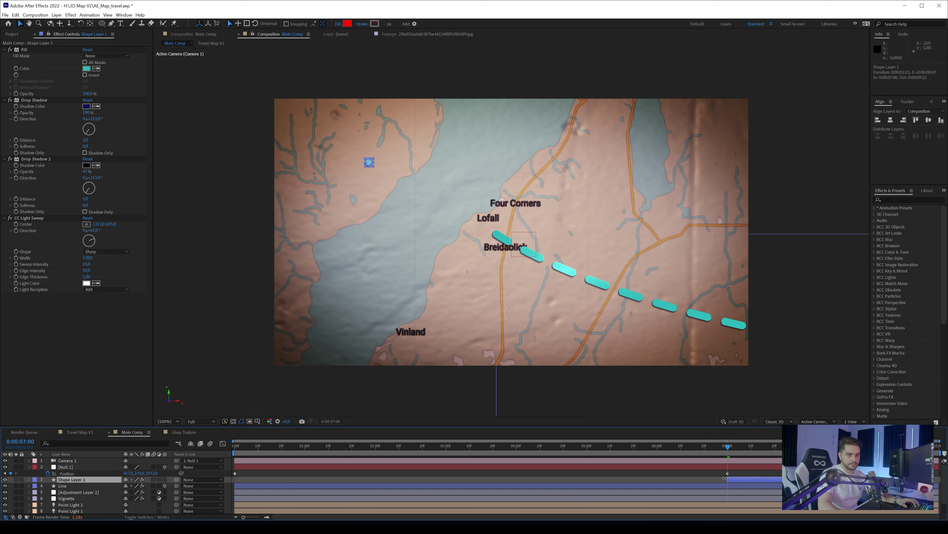
pyautogui.moveTo(724, 478); pyautogui.dragTo(762, 457)
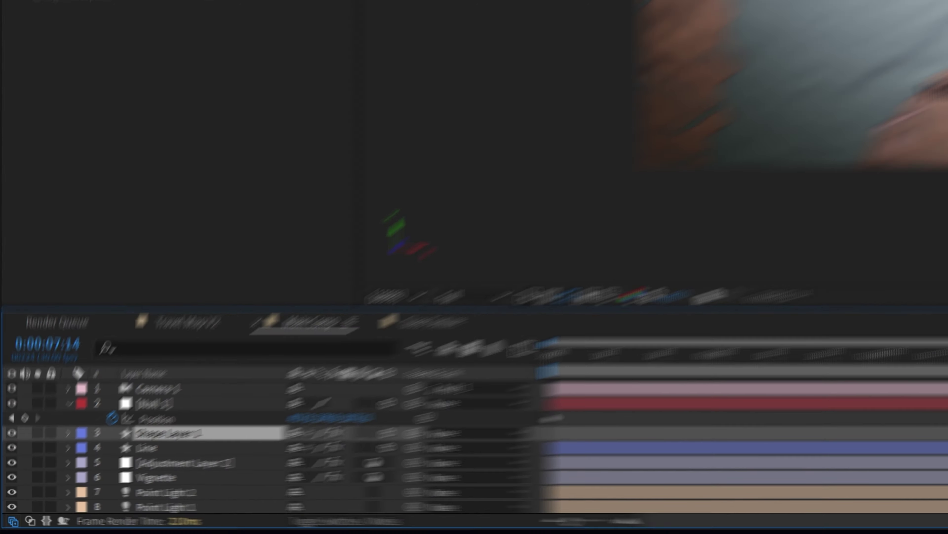
pyautogui.moveTo(761, 452)
pyautogui.mouseDown()
pyautogui.moveTo(727, 450)
pyautogui.moveTo(727, 479)
pyautogui.moveTo(754, 451)
pyautogui.moveTo(718, 460)
pyautogui.moveTo(763, 450)
pyautogui.mouseUp()
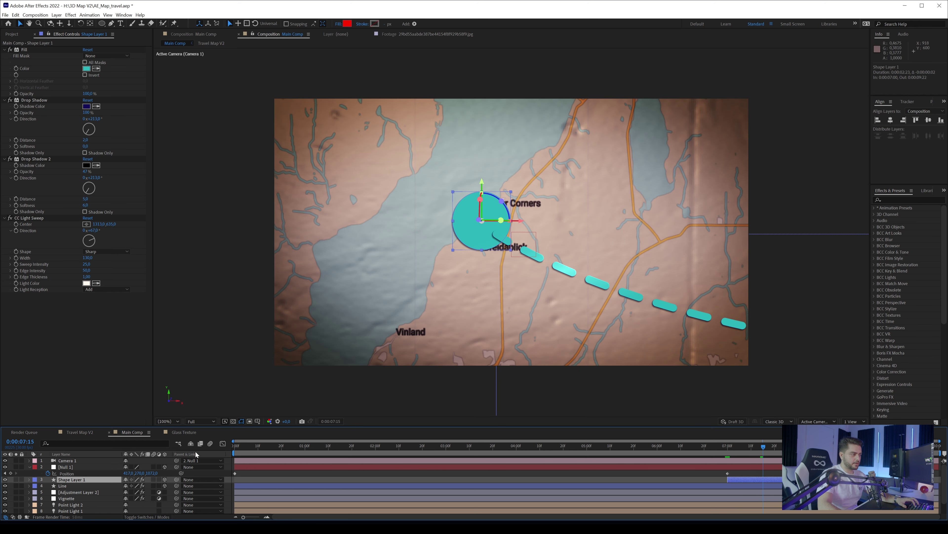
# Adjust the circle layer's Z position and shift it in X and Y over the route's end near Breidablick.
pyautogui.press('p')
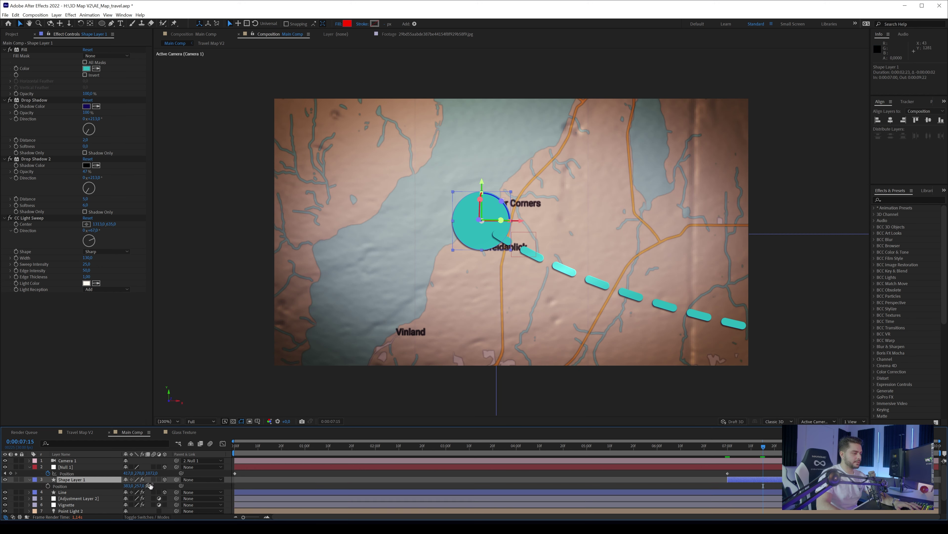
pyautogui.moveTo(148, 486)
pyautogui.mouseDown()
pyautogui.moveTo(164, 486)
pyautogui.moveTo(143, 485)
pyautogui.mouseUp()
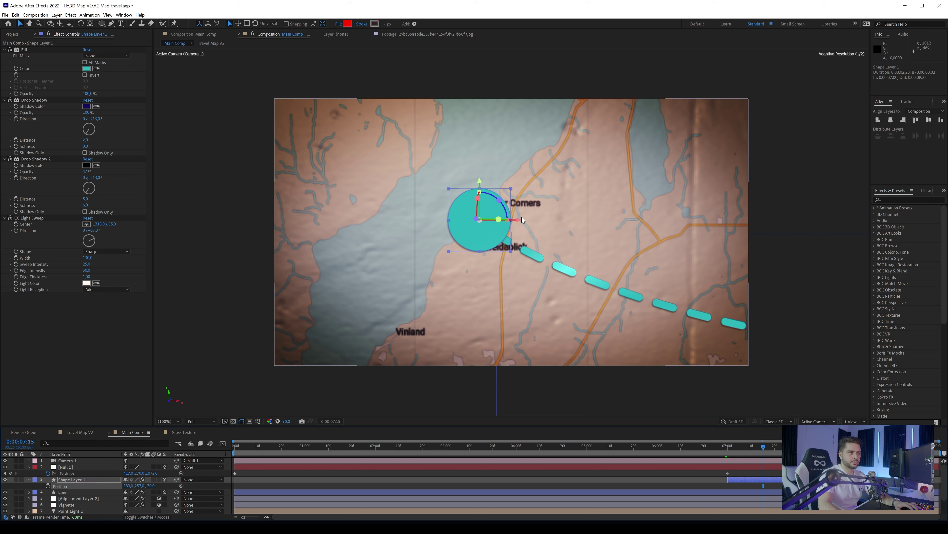
pyautogui.moveTo(518, 220); pyautogui.dragTo(521, 220)
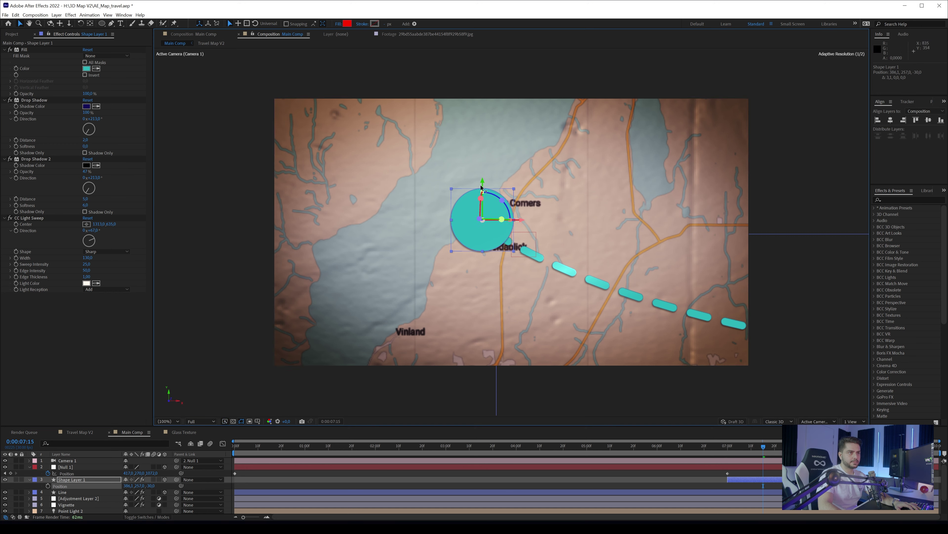
pyautogui.moveTo(486, 194); pyautogui.dragTo(487, 197)
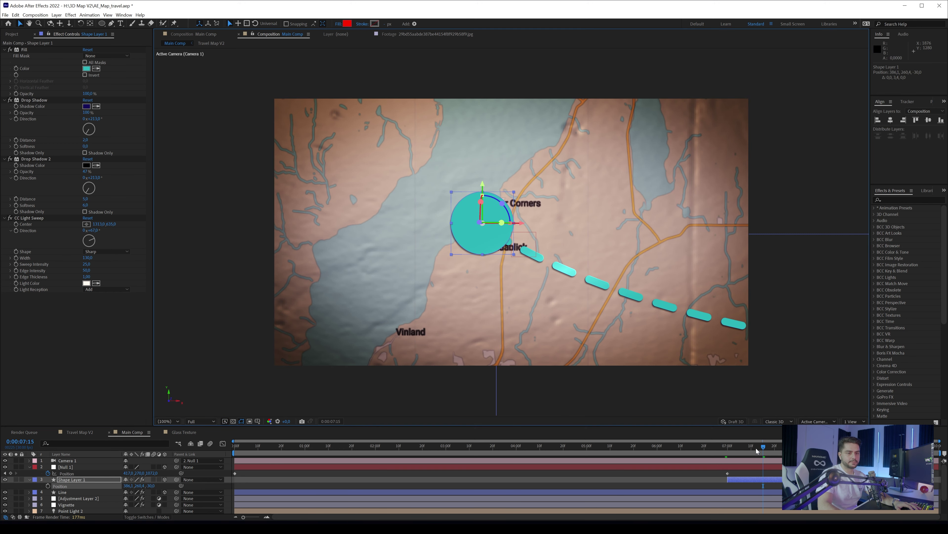
# Shift the circle layer earlier in time so it starts at 0:00:06:21.
pyautogui.press('j')
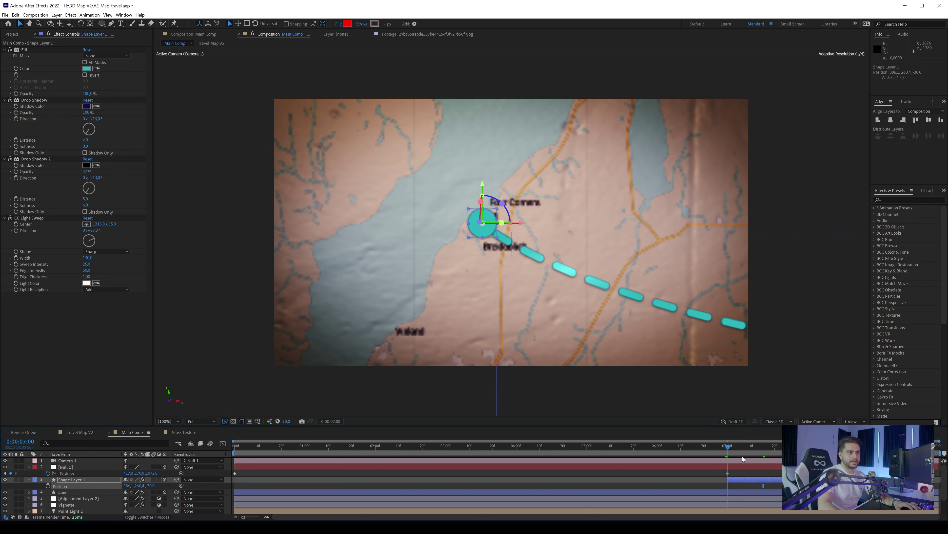
pyautogui.hotkey('shift', 'pagedown')
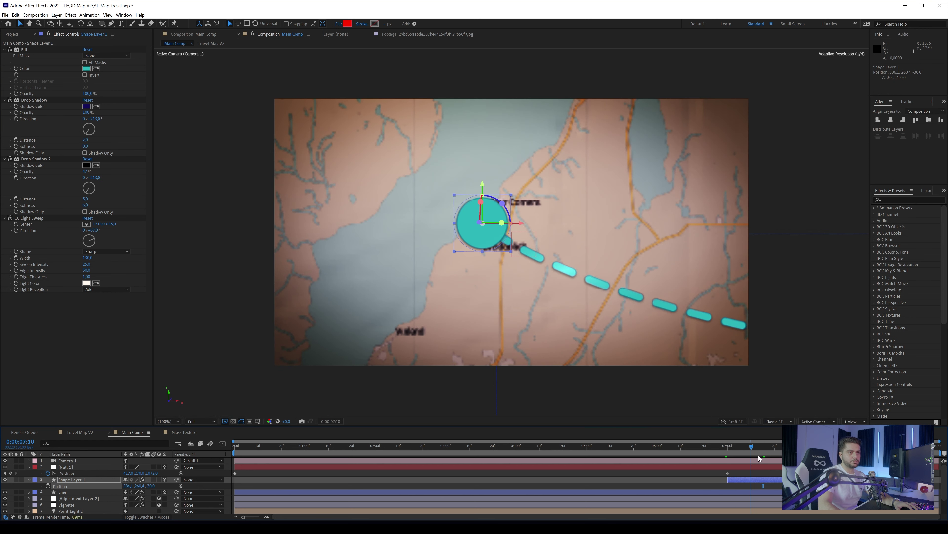
pyautogui.press('pageup')
pyautogui.press('pageup')
pyautogui.press('pageup')
pyautogui.press('pageup')
pyautogui.press('pageup')
pyautogui.press('pageup')
pyautogui.press('pageup')
pyautogui.press('pageup')
pyautogui.press('pageup')
pyautogui.press('pageup')
pyautogui.press('pageup')
pyautogui.press('pageup')
pyautogui.press('pageup')
pyautogui.press('pageup')
pyautogui.press('pageup')
pyautogui.press('pageup')
pyautogui.press('pageup')
pyautogui.press('pageup')
pyautogui.press('pageup')
pyautogui.press('pageup')
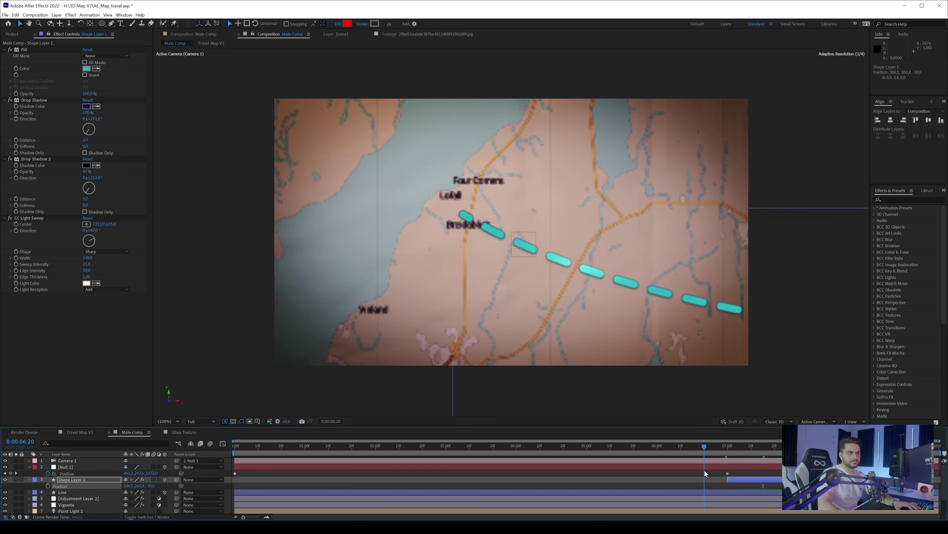
pyautogui.moveTo(735, 478); pyautogui.dragTo(714, 480)
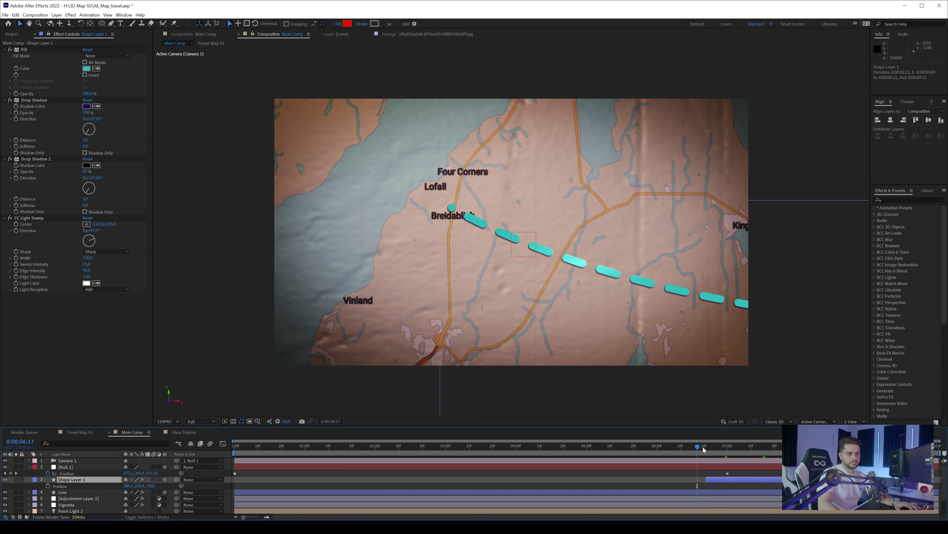
# At 0:00:03:01, keyframe the null's Z position to pull the camera back for a wider view of the map.
pyautogui.moveTo(703, 447); pyautogui.dragTo(251, 463)
pyautogui.press('pageup')
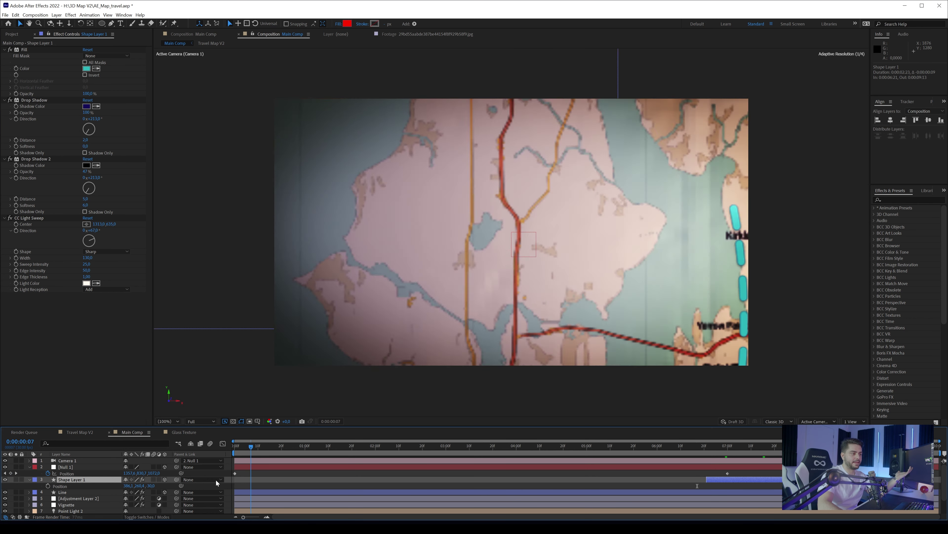
pyautogui.click(448, 446)
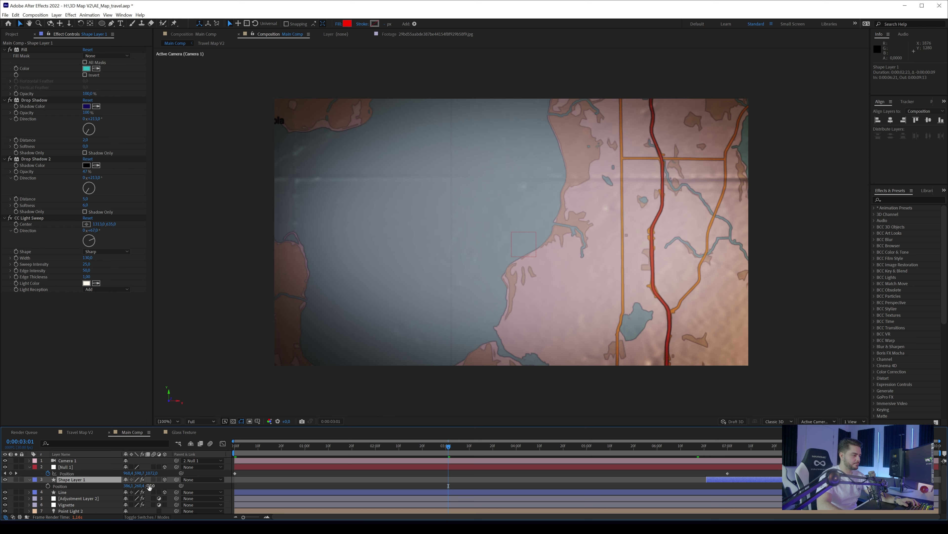
pyautogui.moveTo(150, 472); pyautogui.dragTo(23, 497)
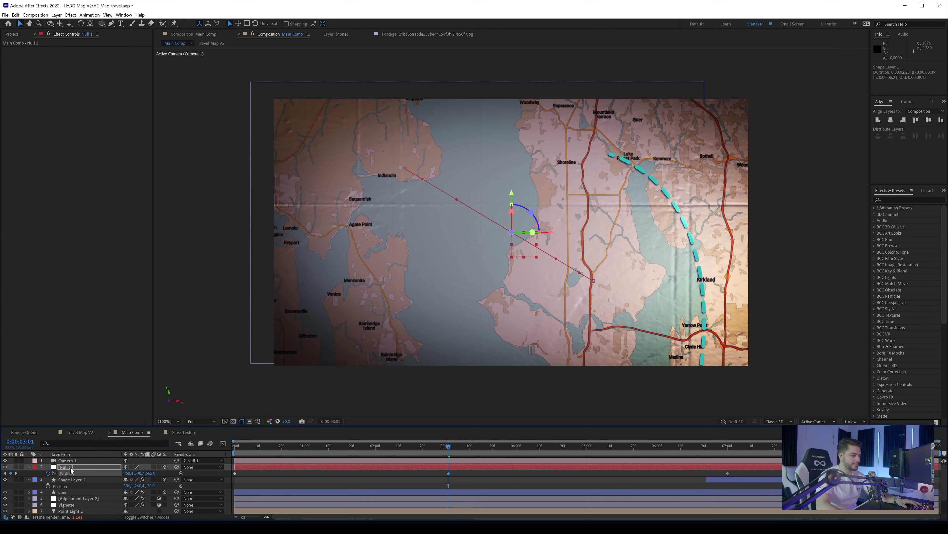
# Add X, Y and Z Rotation keyframes to the null and place them at 0:00:00:00.
pyautogui.press('r')
pyautogui.click(48, 479)
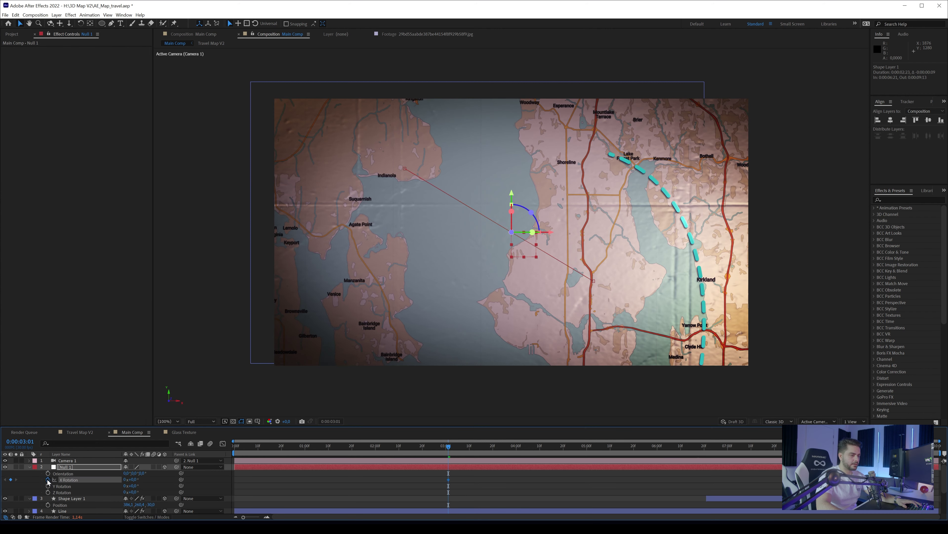
pyautogui.keyDown('shift'); pyautogui.click(48, 485); pyautogui.keyUp('shift')
pyautogui.keyDown('shift'); pyautogui.click(48, 493); pyautogui.keyUp('shift')
pyautogui.press('u')
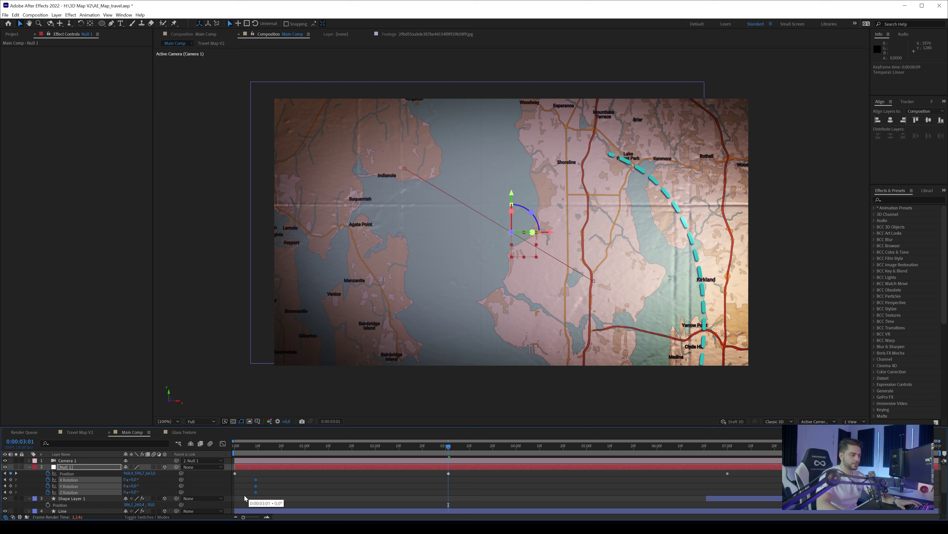
# At 0:00:03:01, keyframe the null's X and Y rotation to tilt the map and readjust its position to keep the route framed.
pyautogui.moveTo(135, 480); pyautogui.dragTo(17, 499)
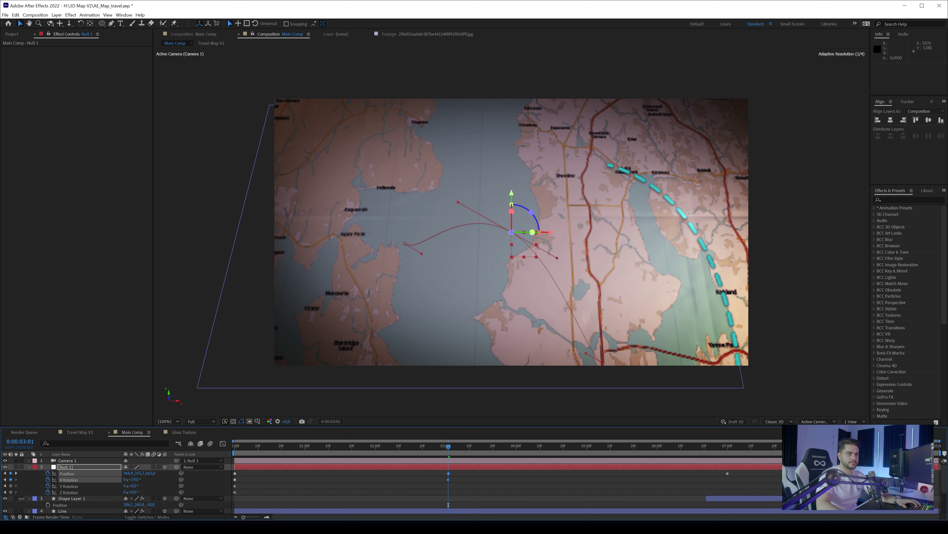
pyautogui.moveTo(21, 498); pyautogui.dragTo(14, 501)
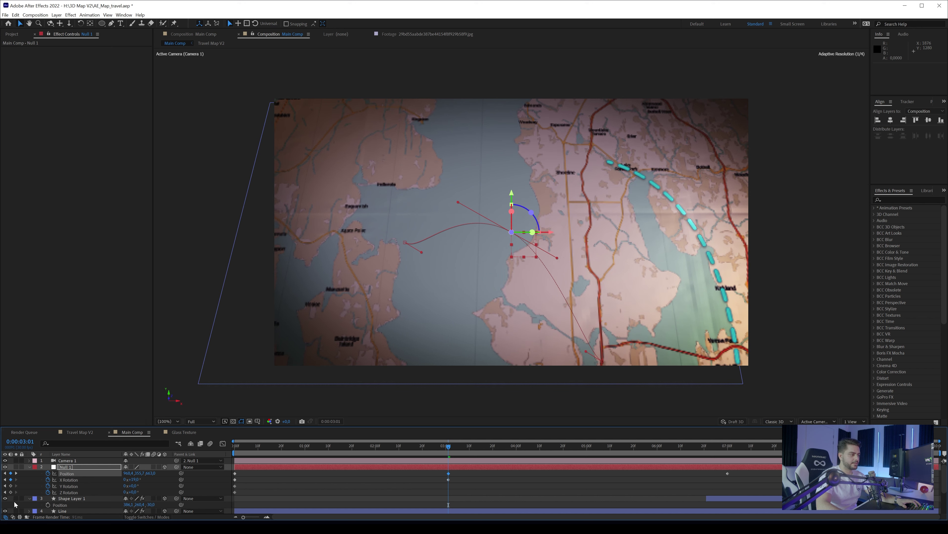
pyautogui.moveTo(130, 486); pyautogui.dragTo(268, 478)
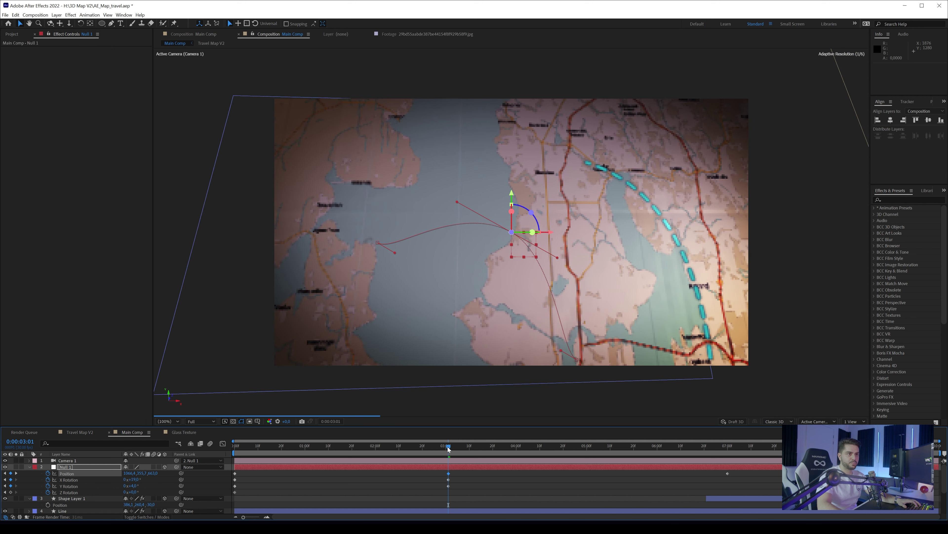
# At 0:00:00:00, tilt the null's X Rotation and adjust its Y position to frame Clyde Hill, Medina and Bellevue.
pyautogui.moveTo(449, 448); pyautogui.dragTo(216, 464)
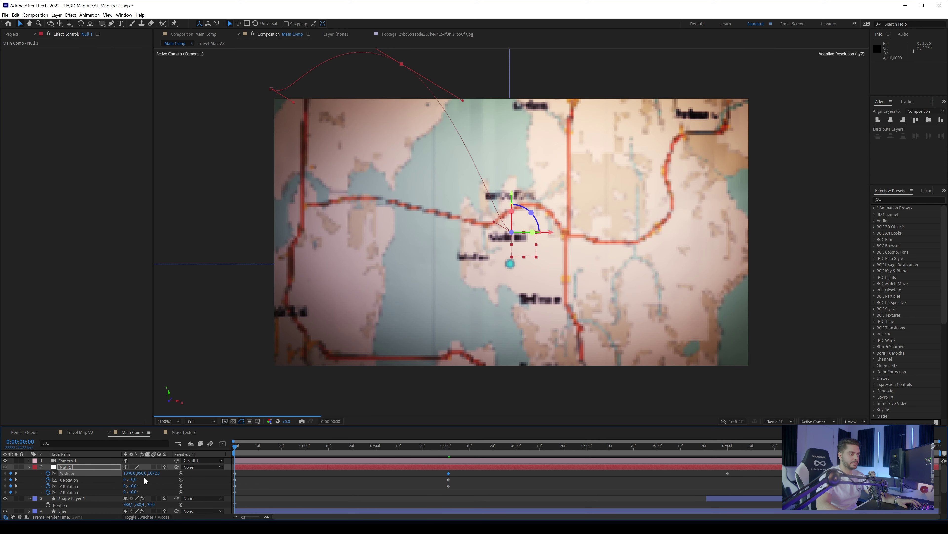
pyautogui.moveTo(135, 479); pyautogui.dragTo(5, 491)
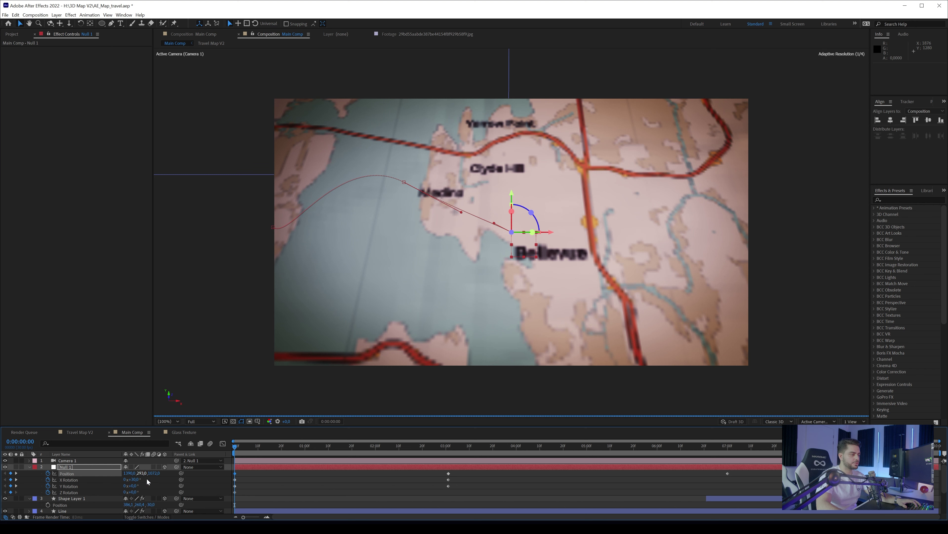
# At 0:00:07:00, keyframe the null's position and rotation so the camera views the route's end at an angle, and preview the animation.
pyautogui.moveTo(242, 452); pyautogui.dragTo(729, 470)
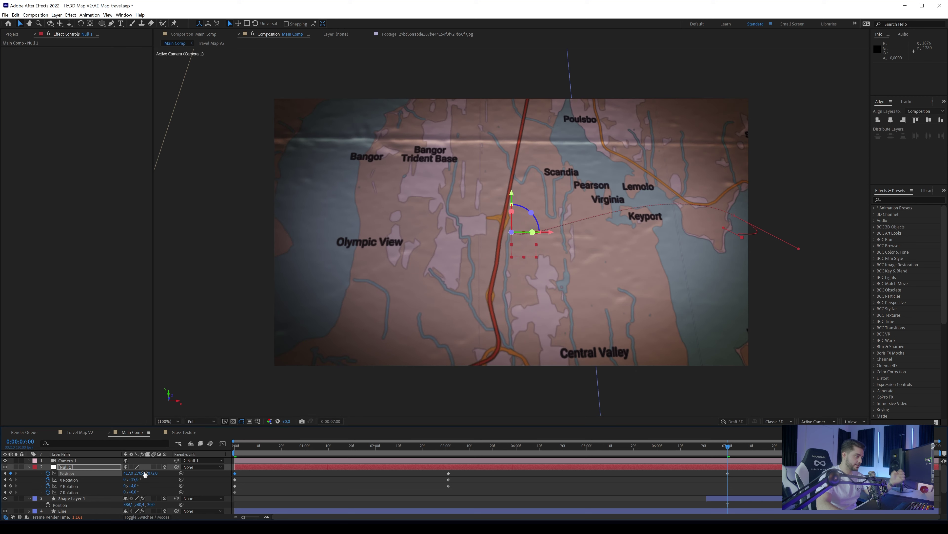
pyautogui.moveTo(175, 469); pyautogui.dragTo(2, 500)
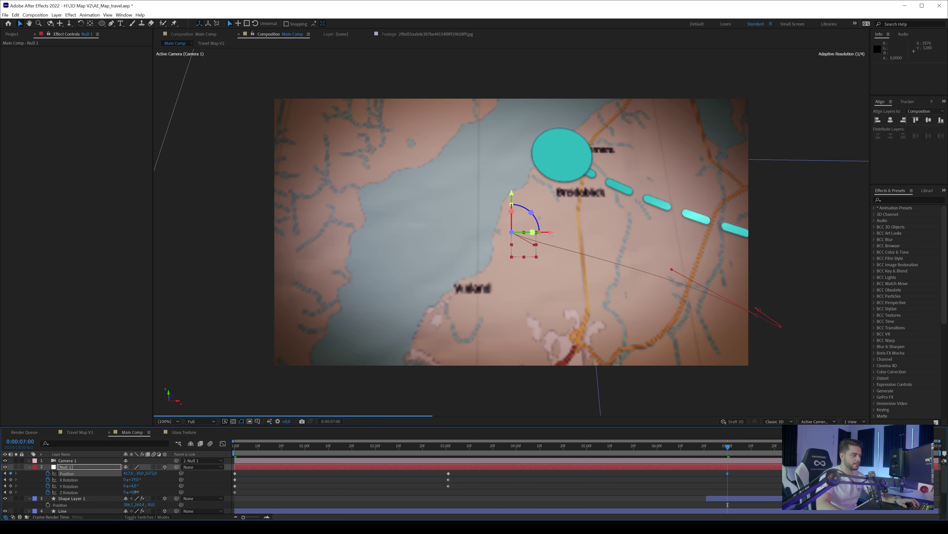
pyautogui.moveTo(137, 492); pyautogui.dragTo(133, 479)
pyautogui.moveTo(128, 473); pyautogui.dragTo(96, 499)
pyautogui.press('space')
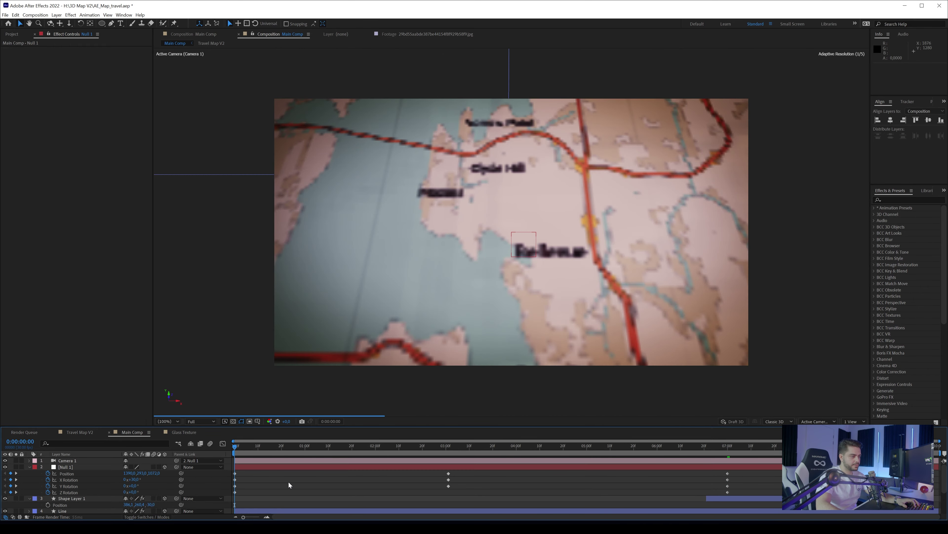
pyautogui.click(290, 484)
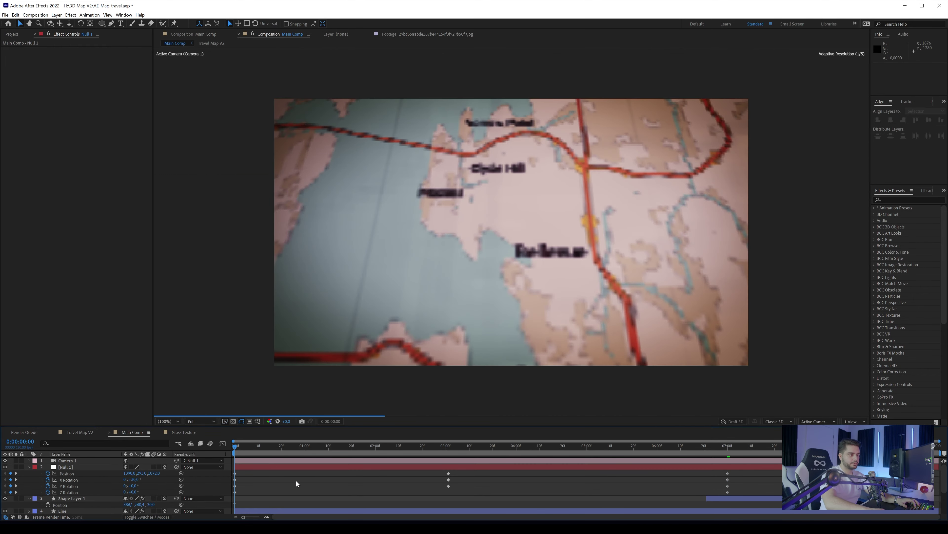
pyautogui.press('space')
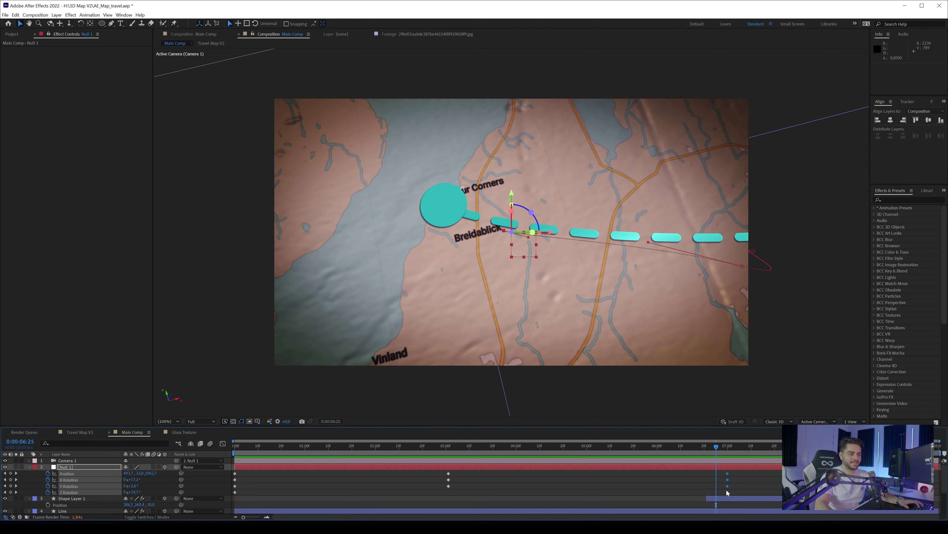
# Apply Easy Ease In to the null's keyframes at 0:00:07:00 and lengthen their incoming ease in the graph editor.
pyautogui.rightClick(727, 492)
pyautogui.moveTo(745, 486)
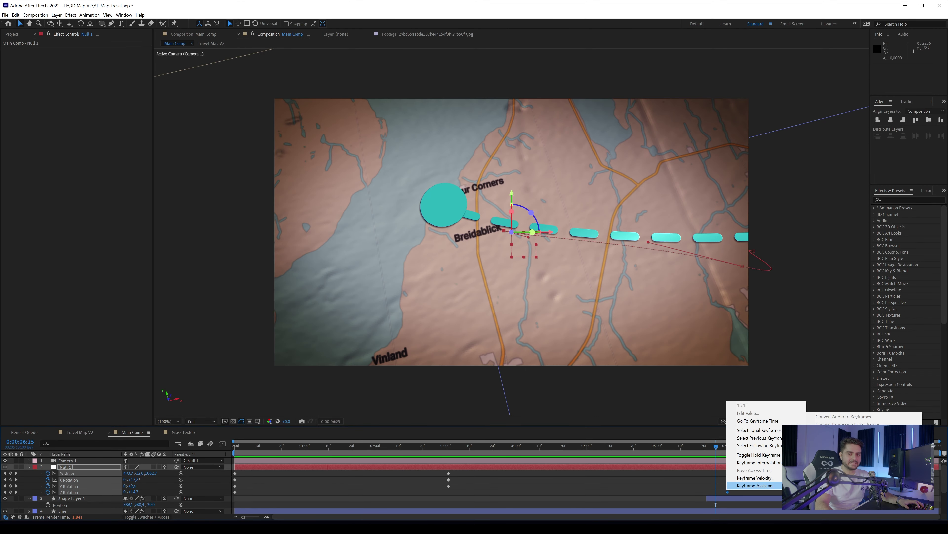
pyautogui.click(830, 447)
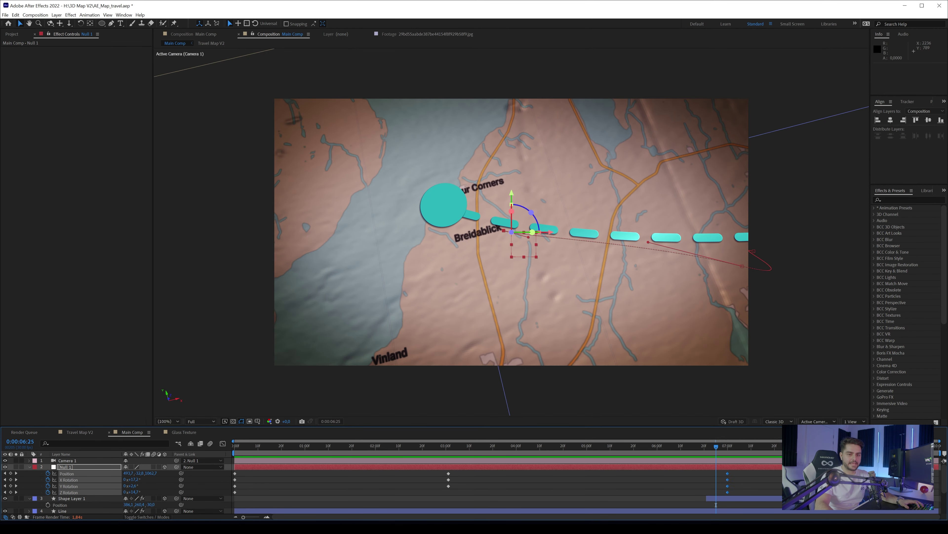
pyautogui.click(224, 444)
pyautogui.moveTo(680, 497); pyautogui.dragTo(648, 501)
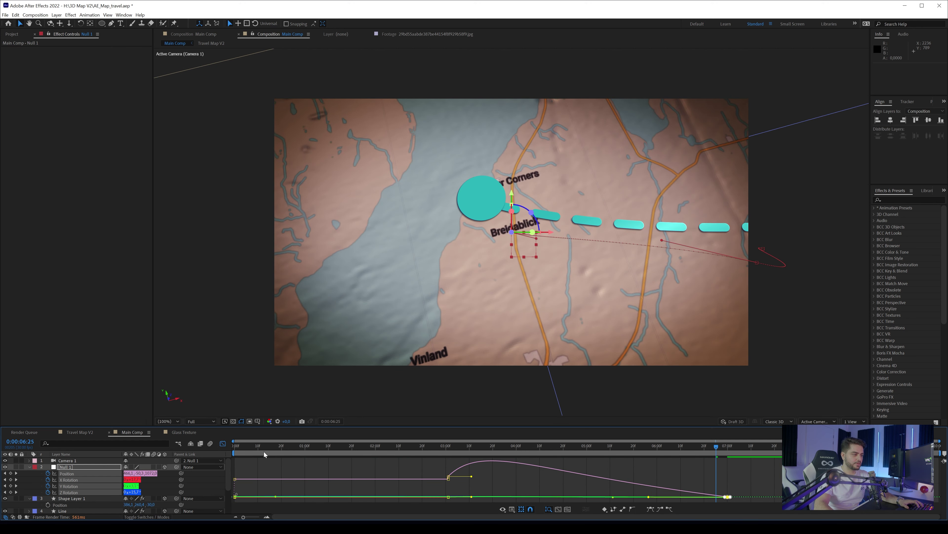
pyautogui.click(222, 444)
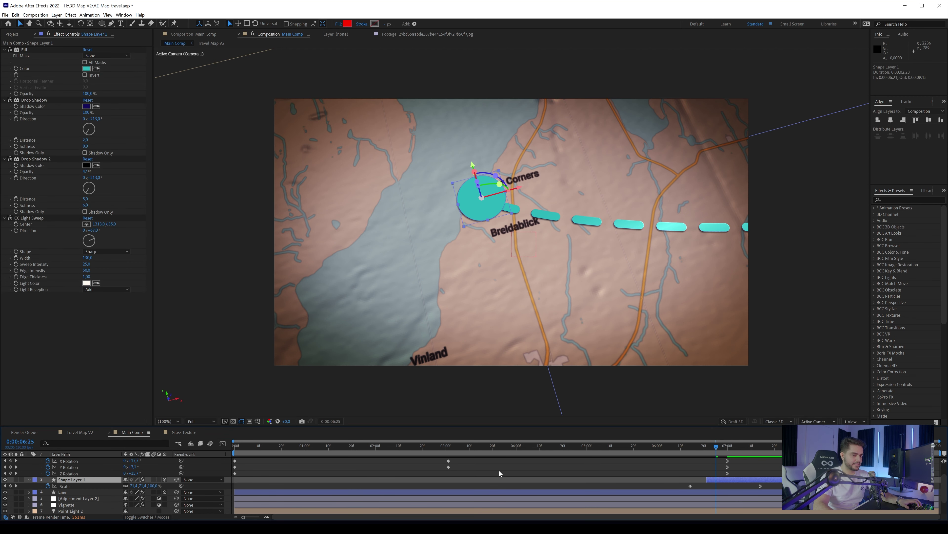
# Set the circle layer's final Scale keyframe at 0:00:07:14 to 50%.
pyautogui.click(761, 448)
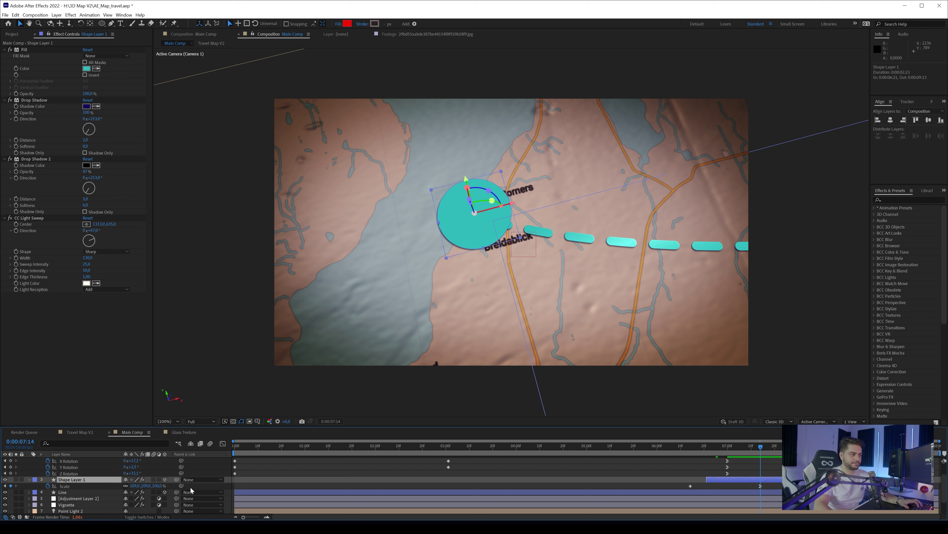
pyautogui.write('50')
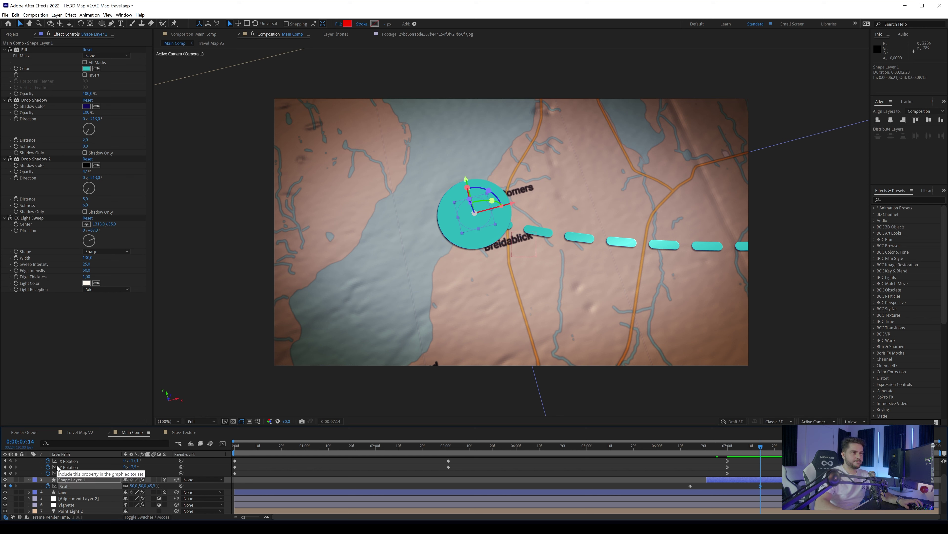
pyautogui.press('Return')
pyautogui.click(620, 477)
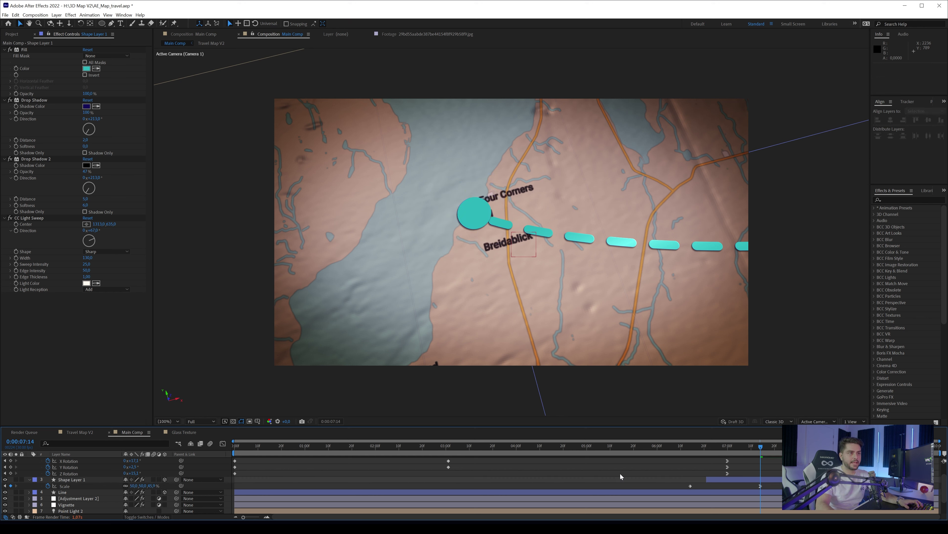
# Set the Edge Thickness of the circle's CC Light Sweep effect to 3.
pyautogui.scroll(4, 517, 233)
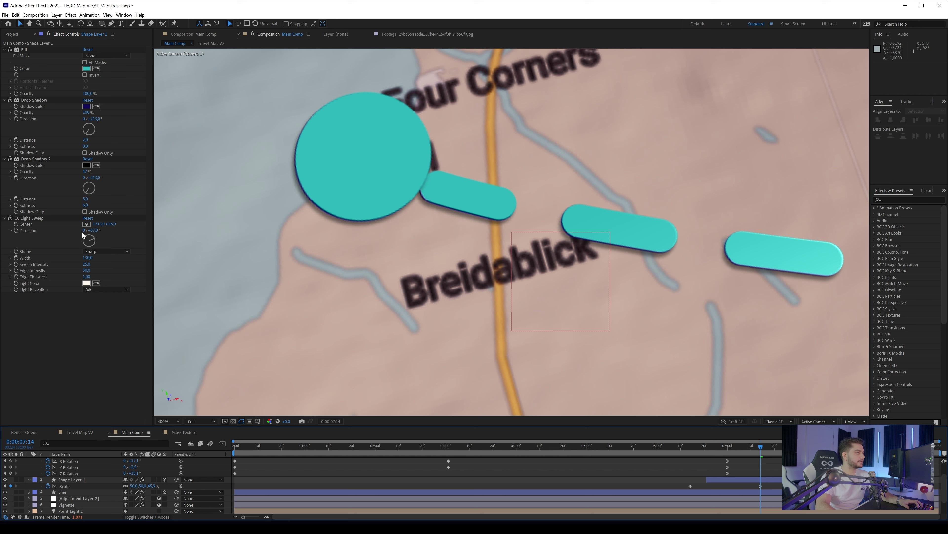
pyautogui.click(86, 270)
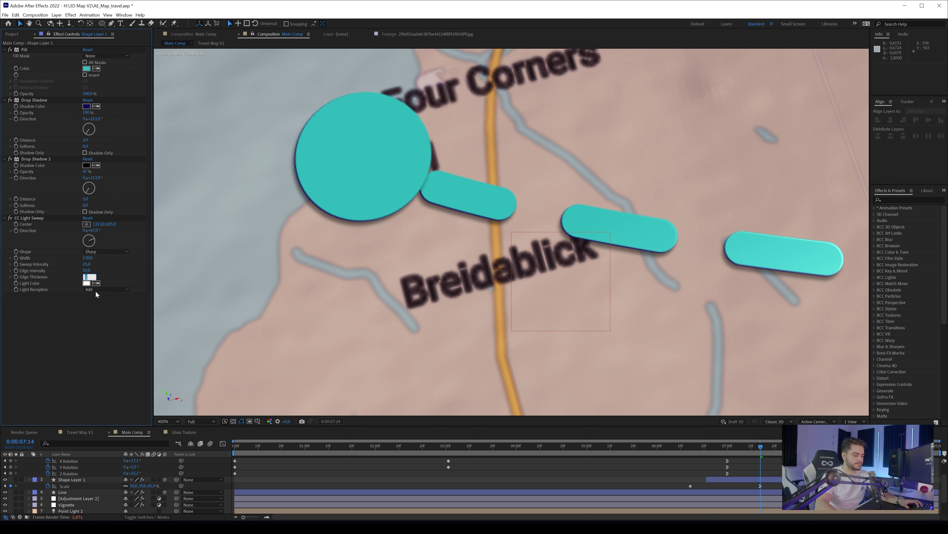
pyautogui.write('3')
pyautogui.press('Return')
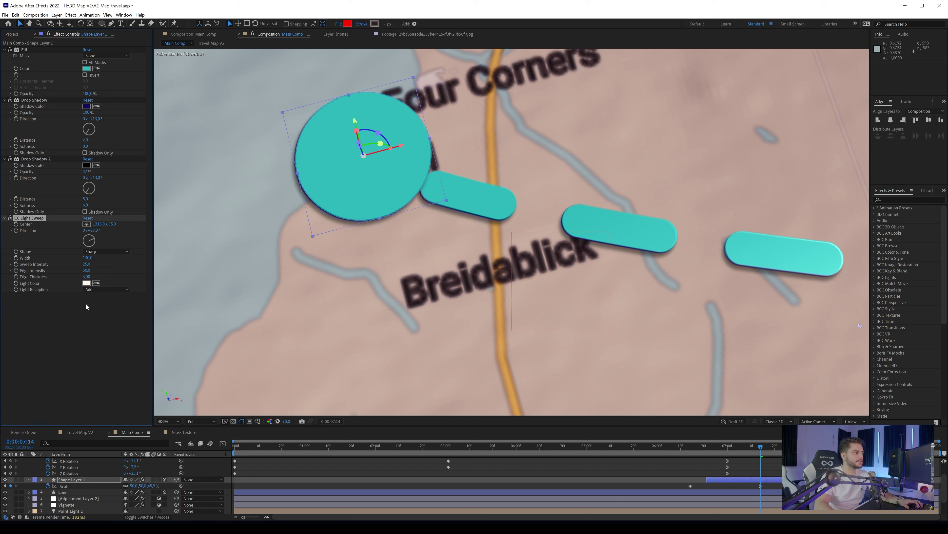
# Move the center of the circle's CC Light Sweep effect to just above the circle's upper-left edge, then deselect the layer.
pyautogui.click(114, 332)
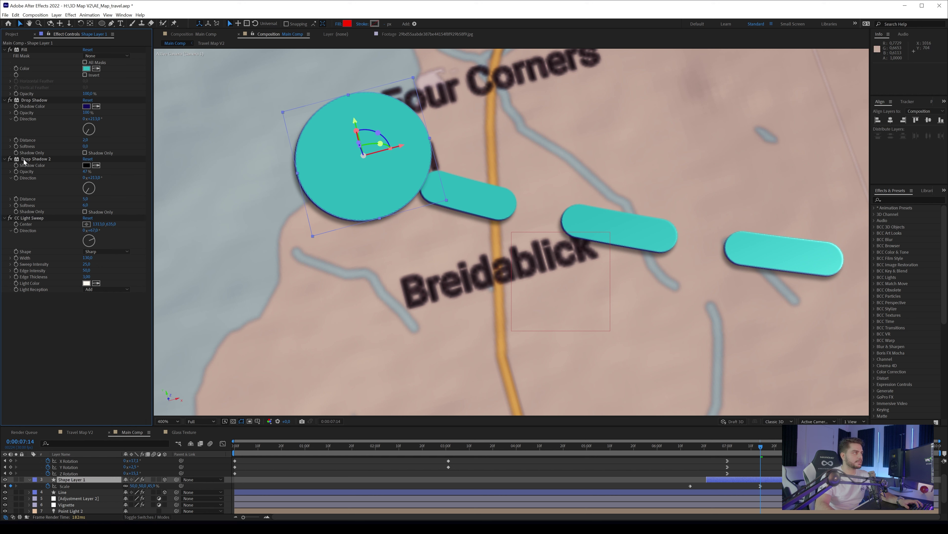
pyautogui.click(86, 224)
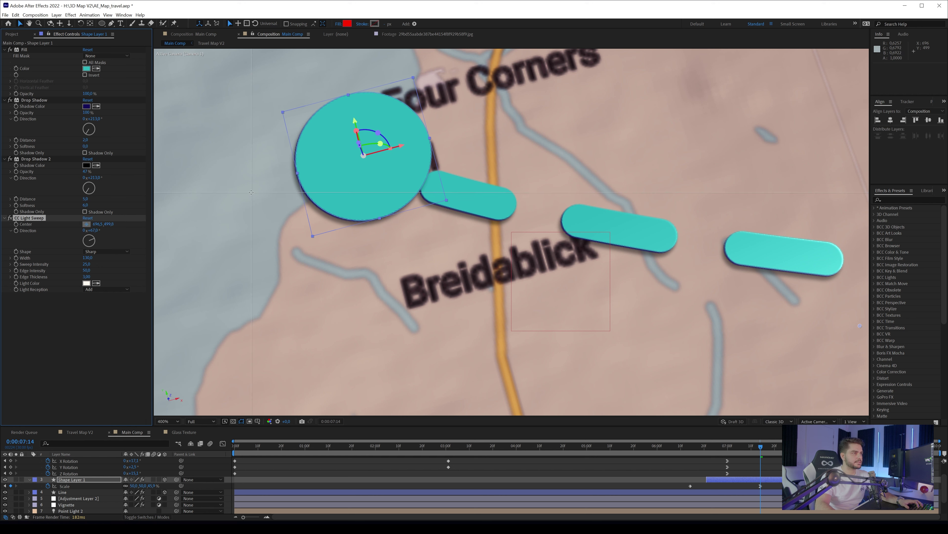
pyautogui.click(251, 192)
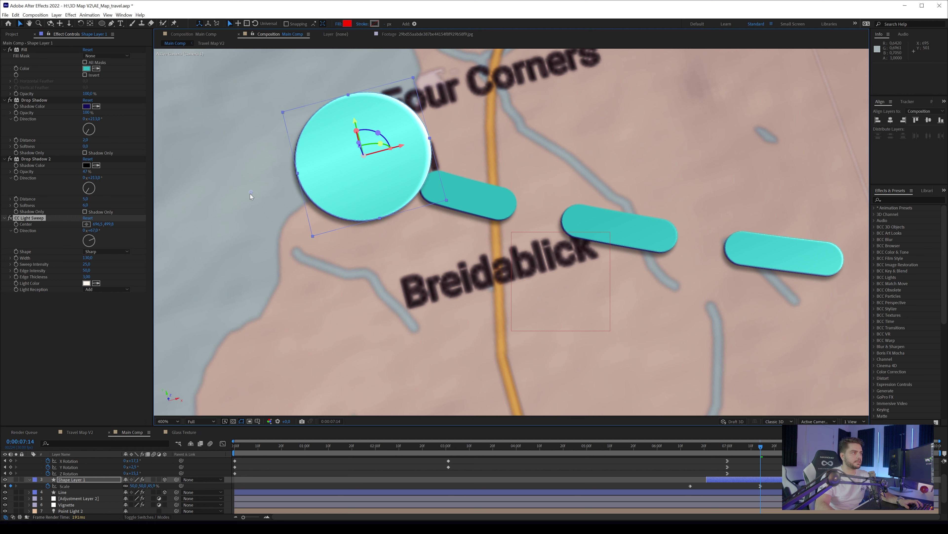
pyautogui.moveTo(250, 194); pyautogui.dragTo(223, 172)
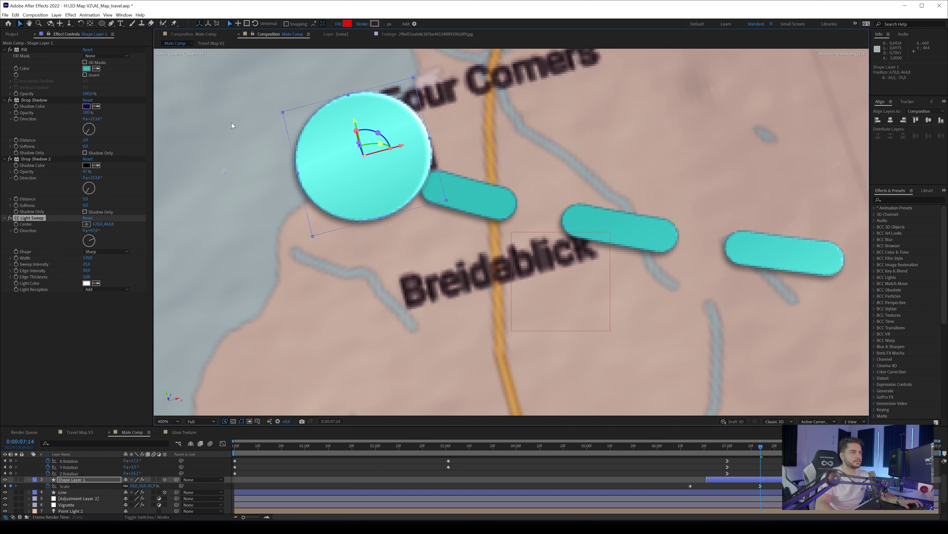
pyautogui.moveTo(231, 125); pyautogui.dragTo(321, 71)
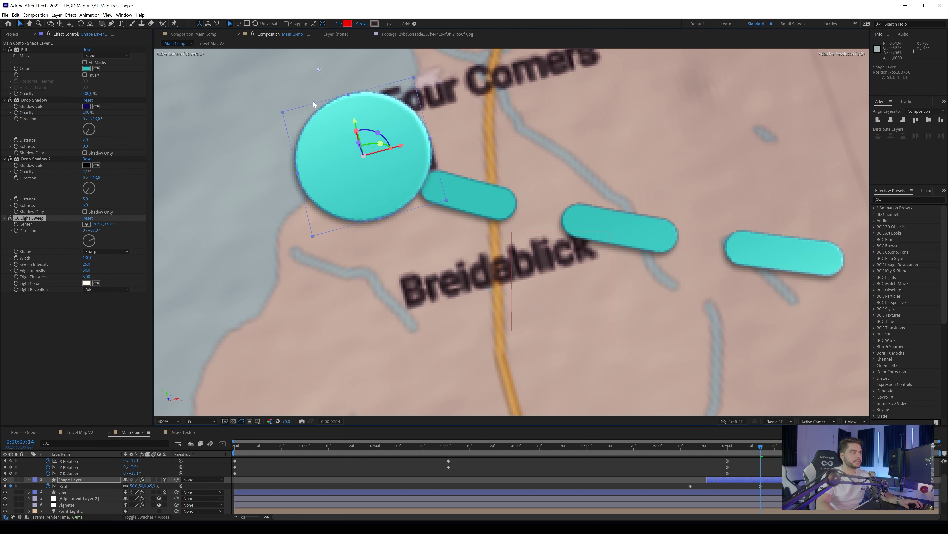
pyautogui.click(413, 469)
# Review the circle at the route's end in the full frame and scrub back through its scale animation from 0:00:07:14.
pyautogui.press(',')
pyautogui.press(',')
pyautogui.press(',')
pyautogui.press(',')
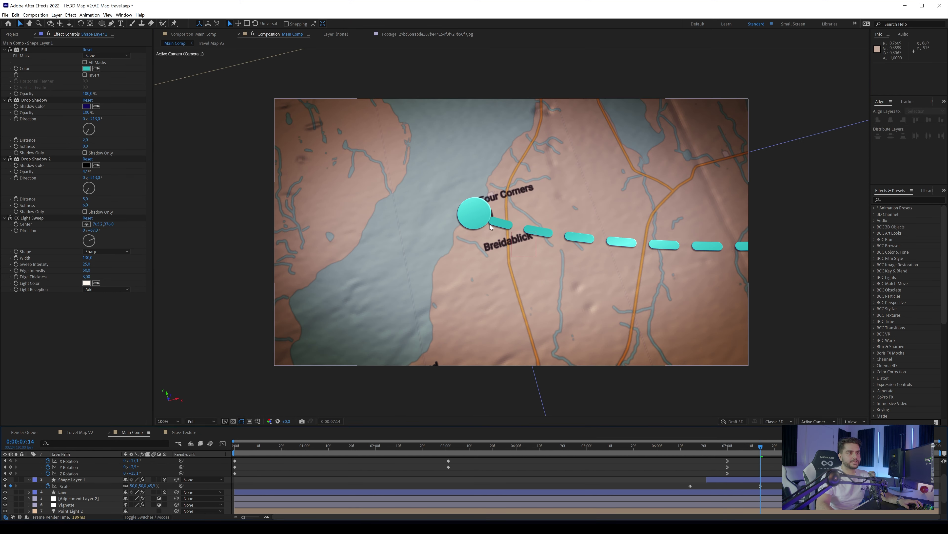
pyautogui.press(',')
pyautogui.press(',')
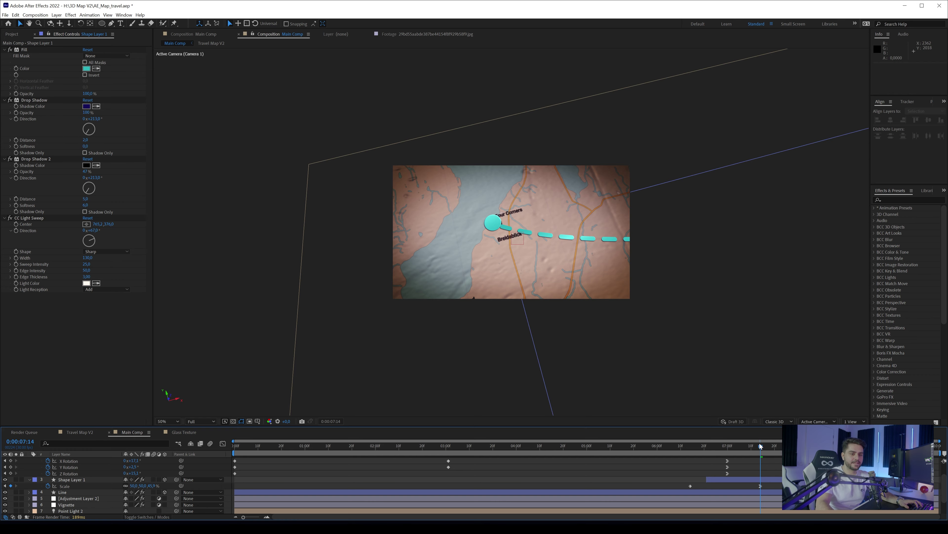
pyautogui.moveTo(761, 446)
pyautogui.mouseDown()
pyautogui.moveTo(449, 446)
pyautogui.moveTo(751, 446)
pyautogui.mouseUp()
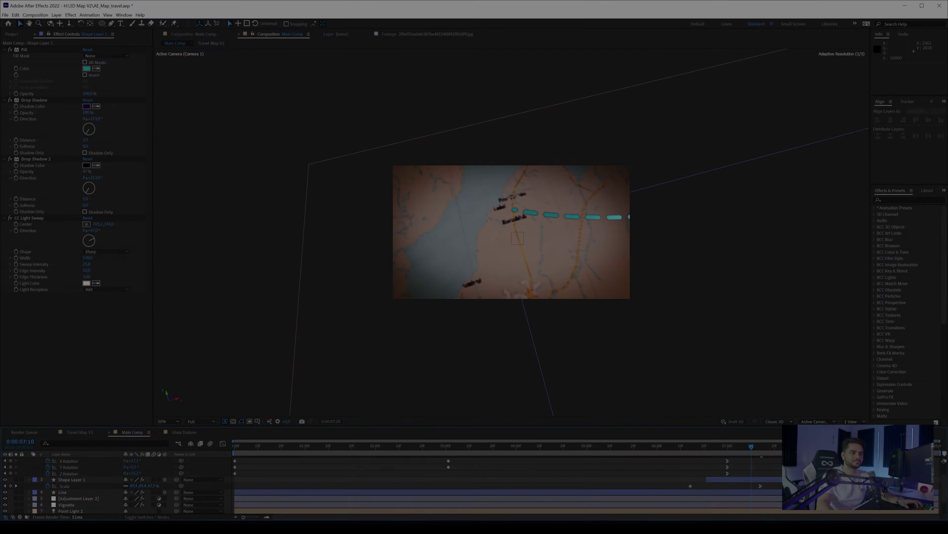